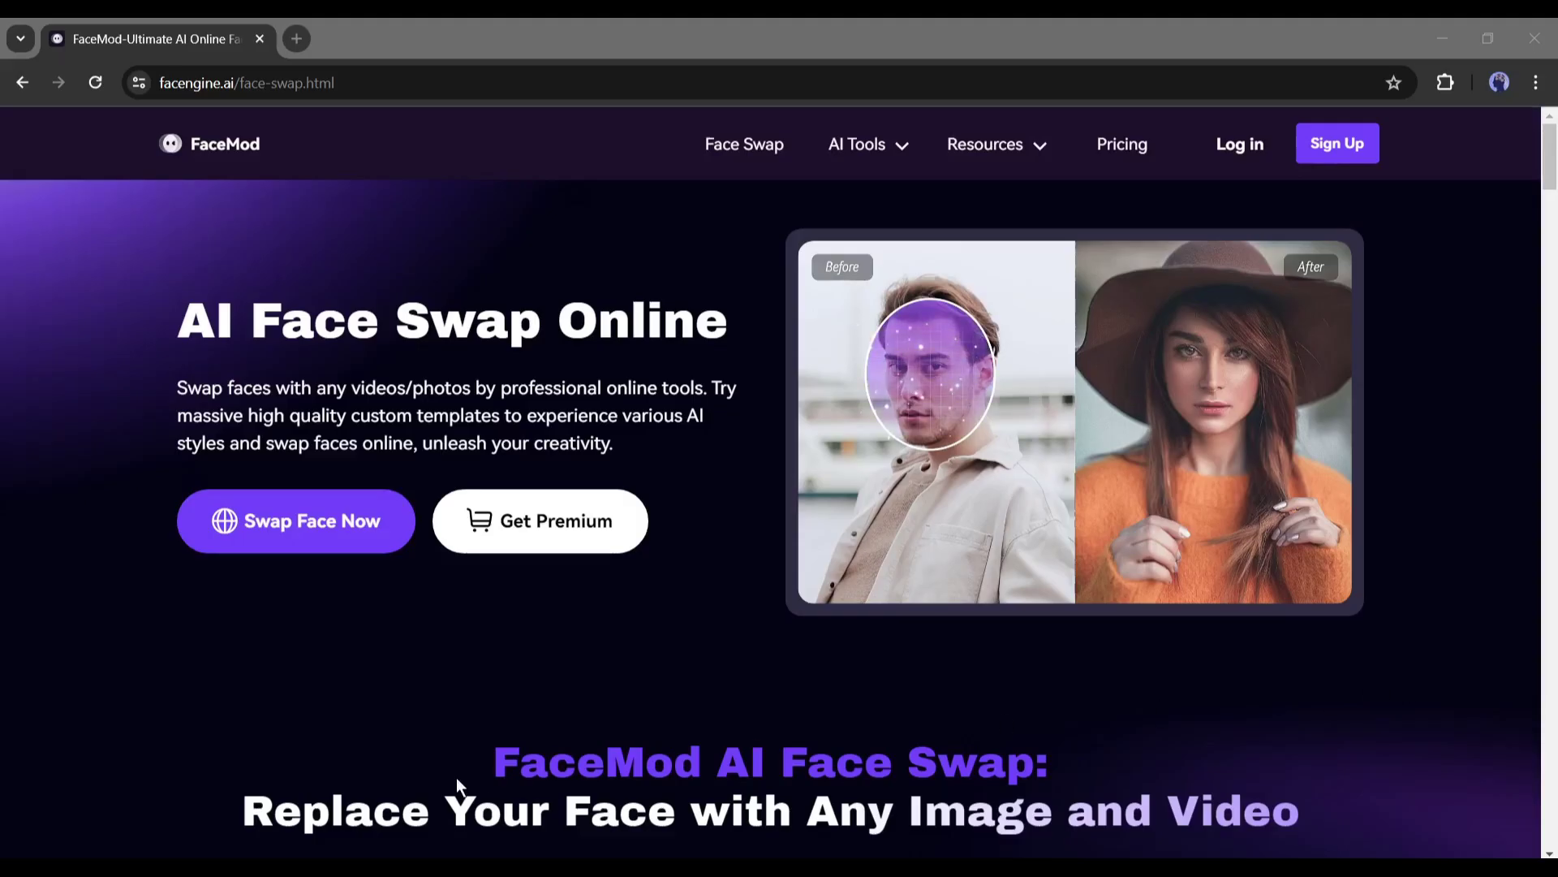
pyautogui.scroll(-3, 582, 452)
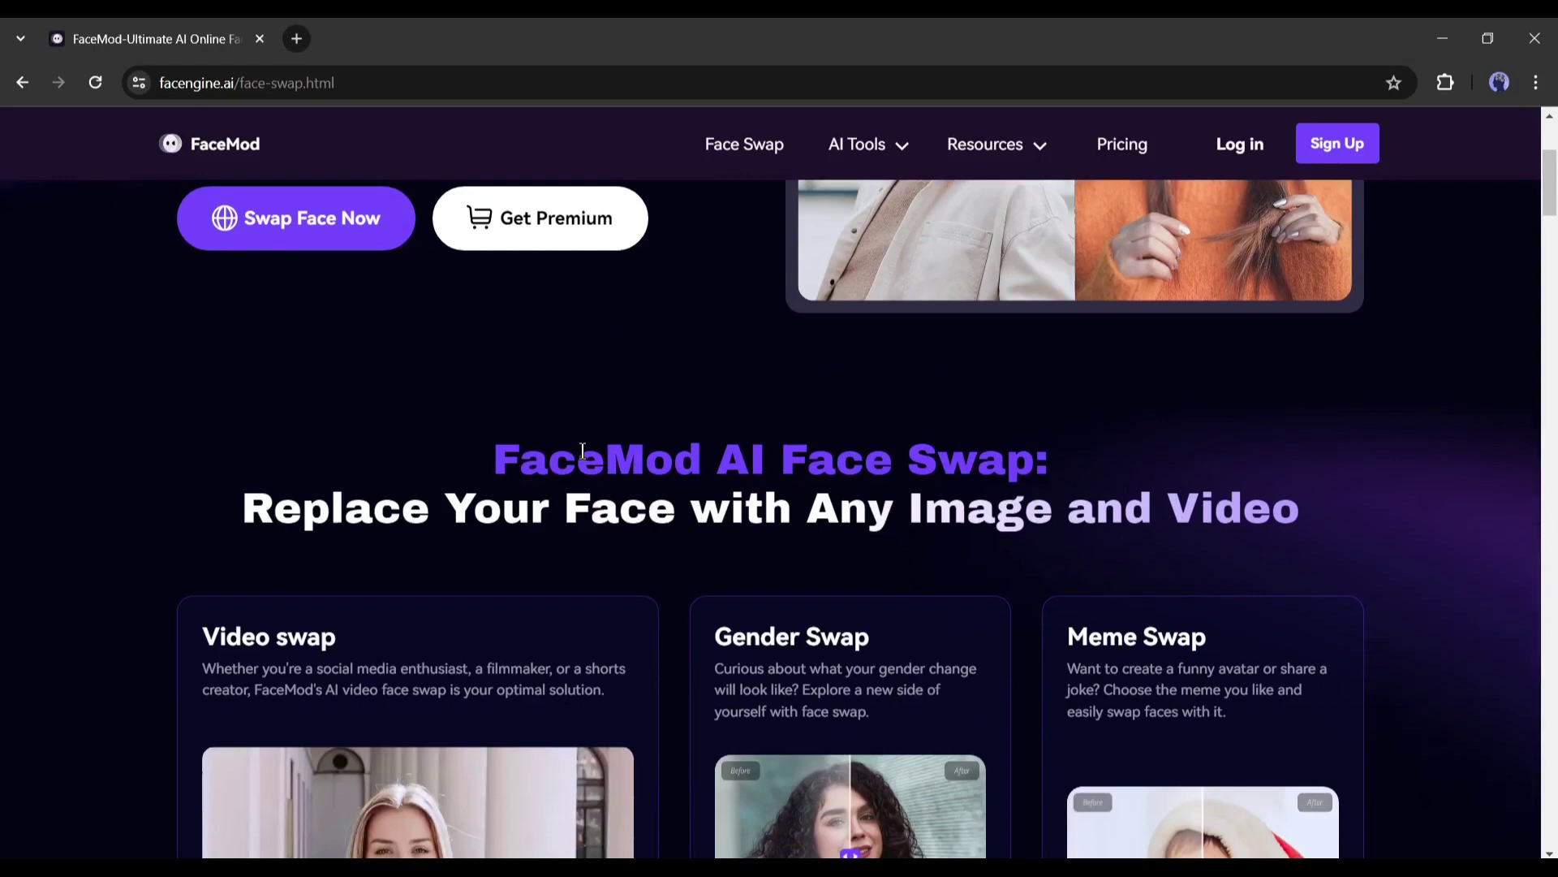
pyautogui.scroll(-3, 582, 452)
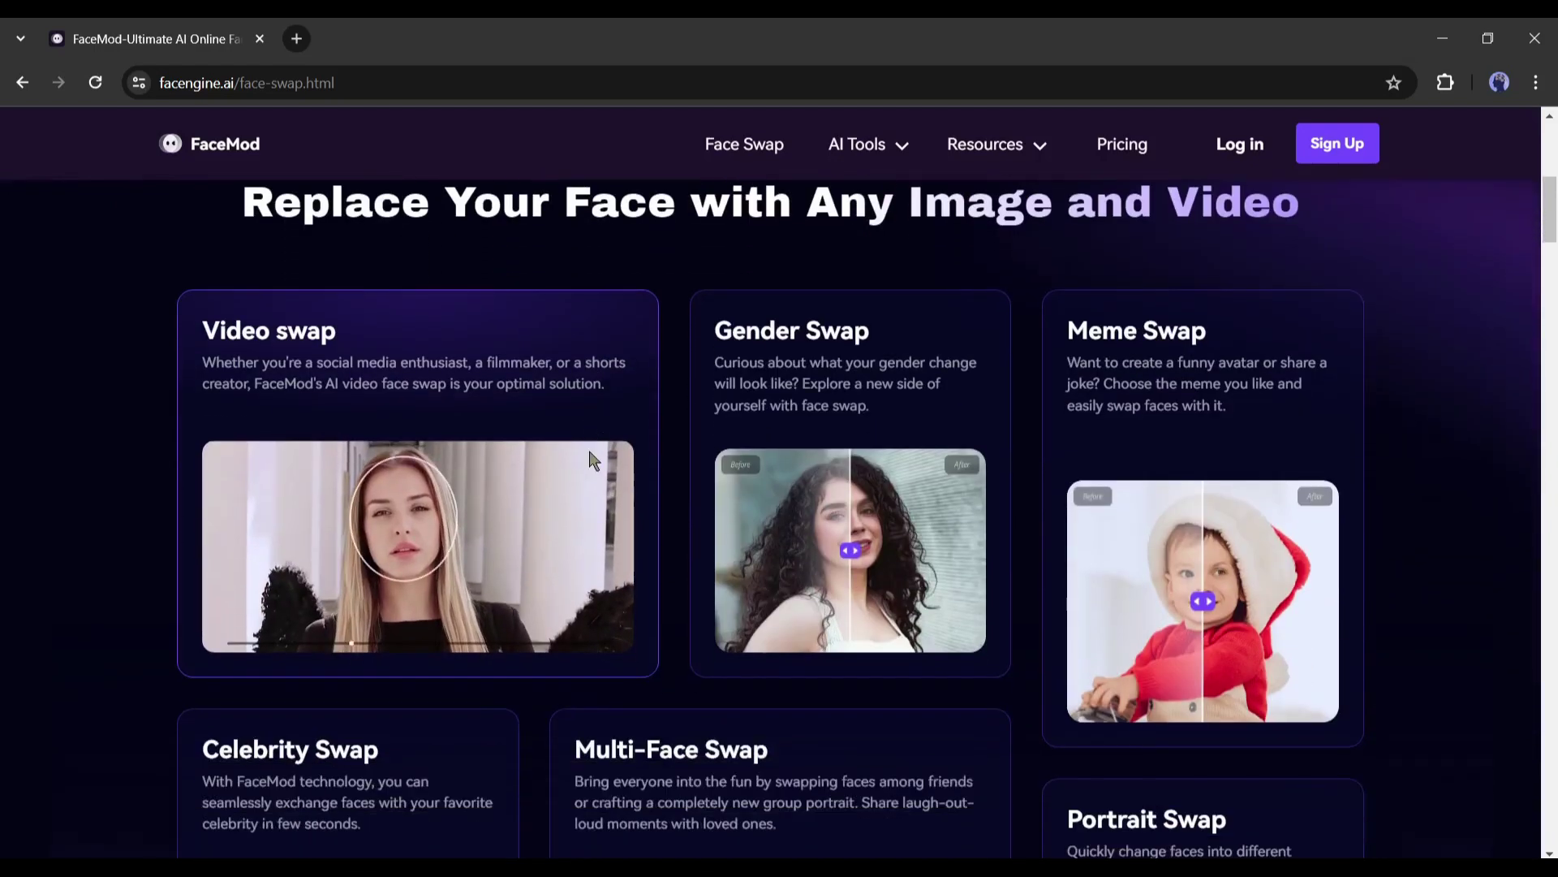
pyautogui.scroll(-1, 589, 459)
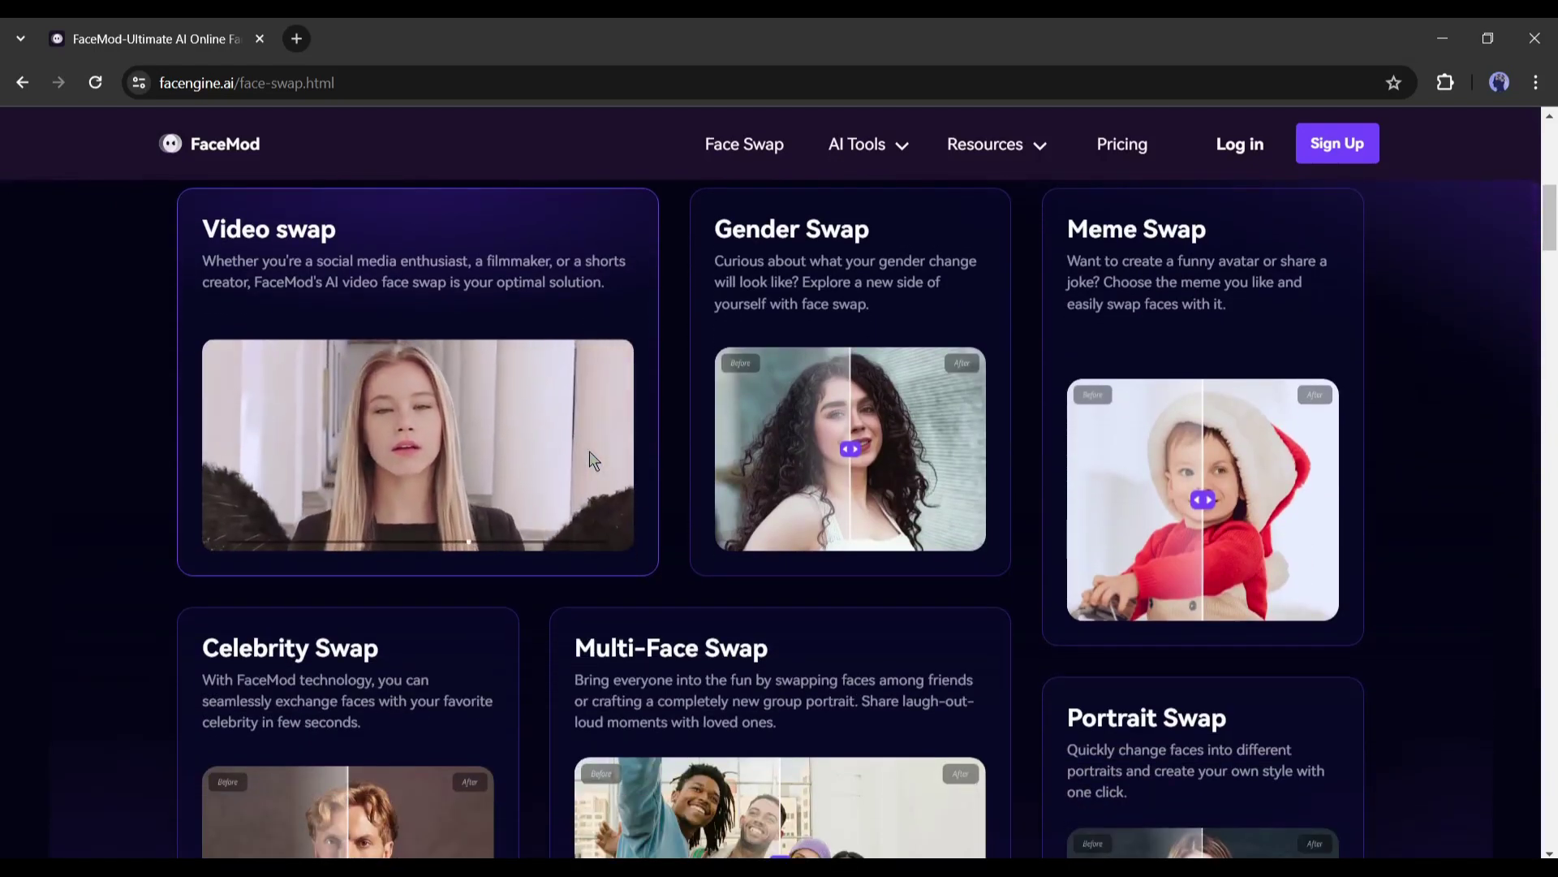
pyautogui.scroll(-1, 758, 482)
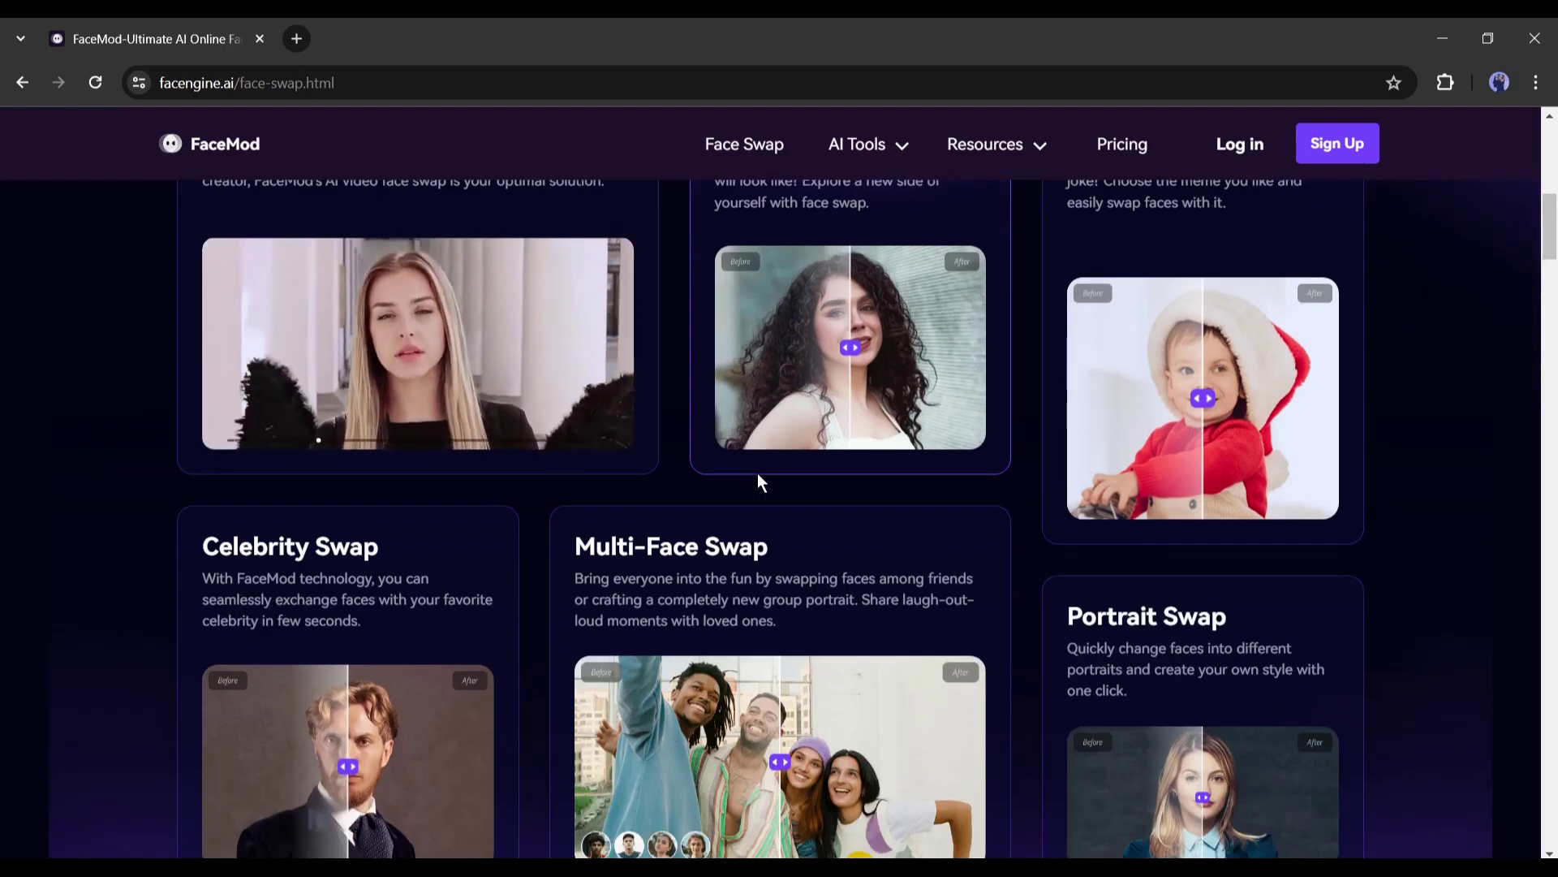
pyautogui.scroll(-1, 758, 482)
pyautogui.scroll(-2, 758, 474)
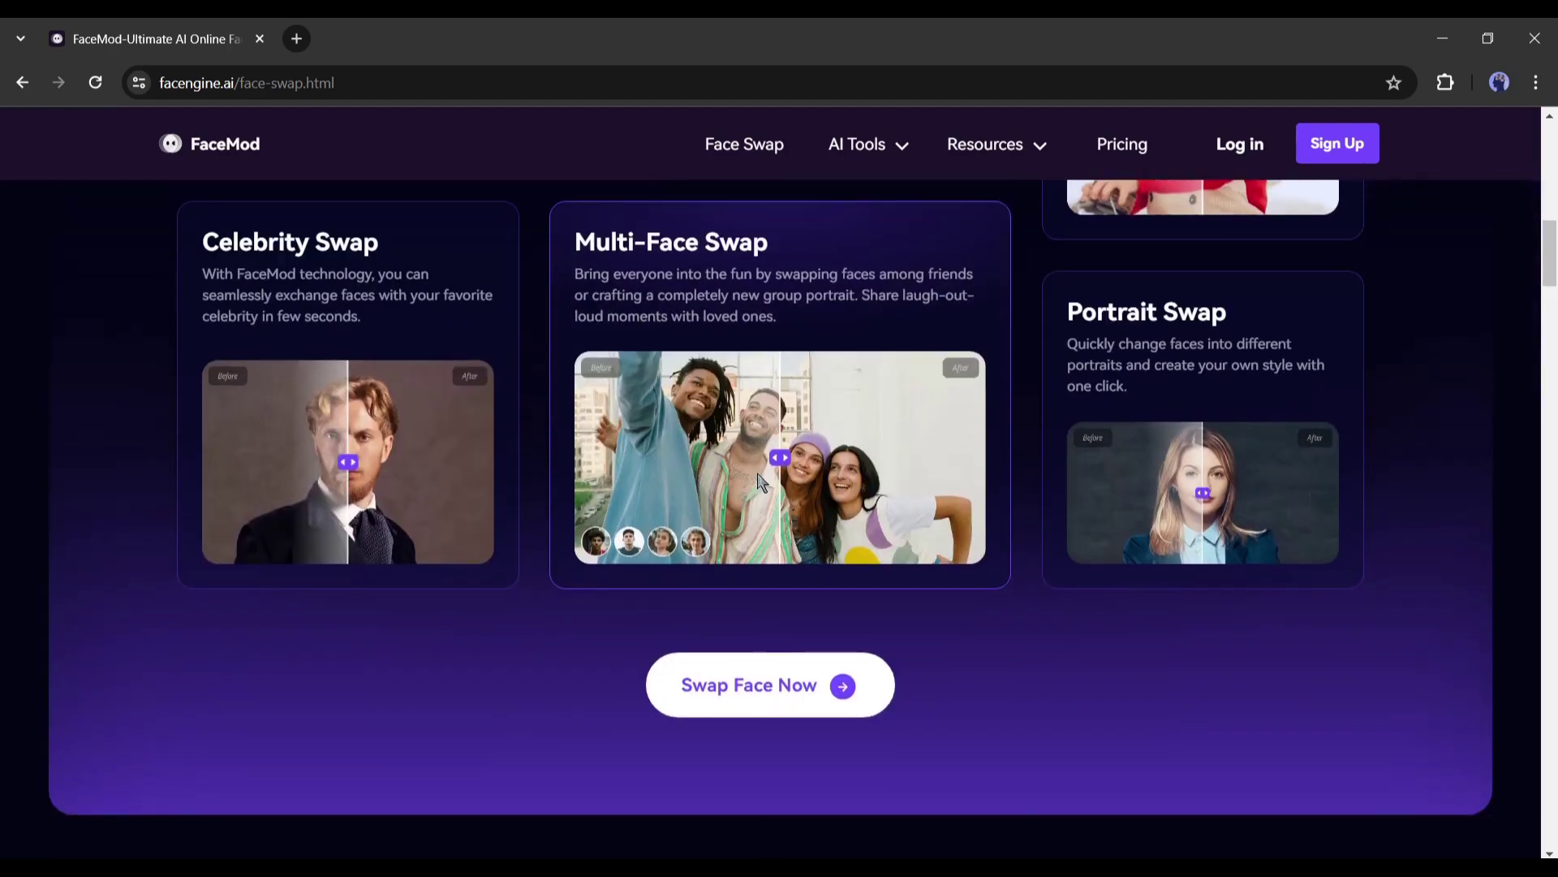
pyautogui.scroll(-1, 759, 473)
pyautogui.scroll(-3, 758, 475)
pyautogui.scroll(-2, 758, 482)
pyautogui.scroll(-2, 757, 479)
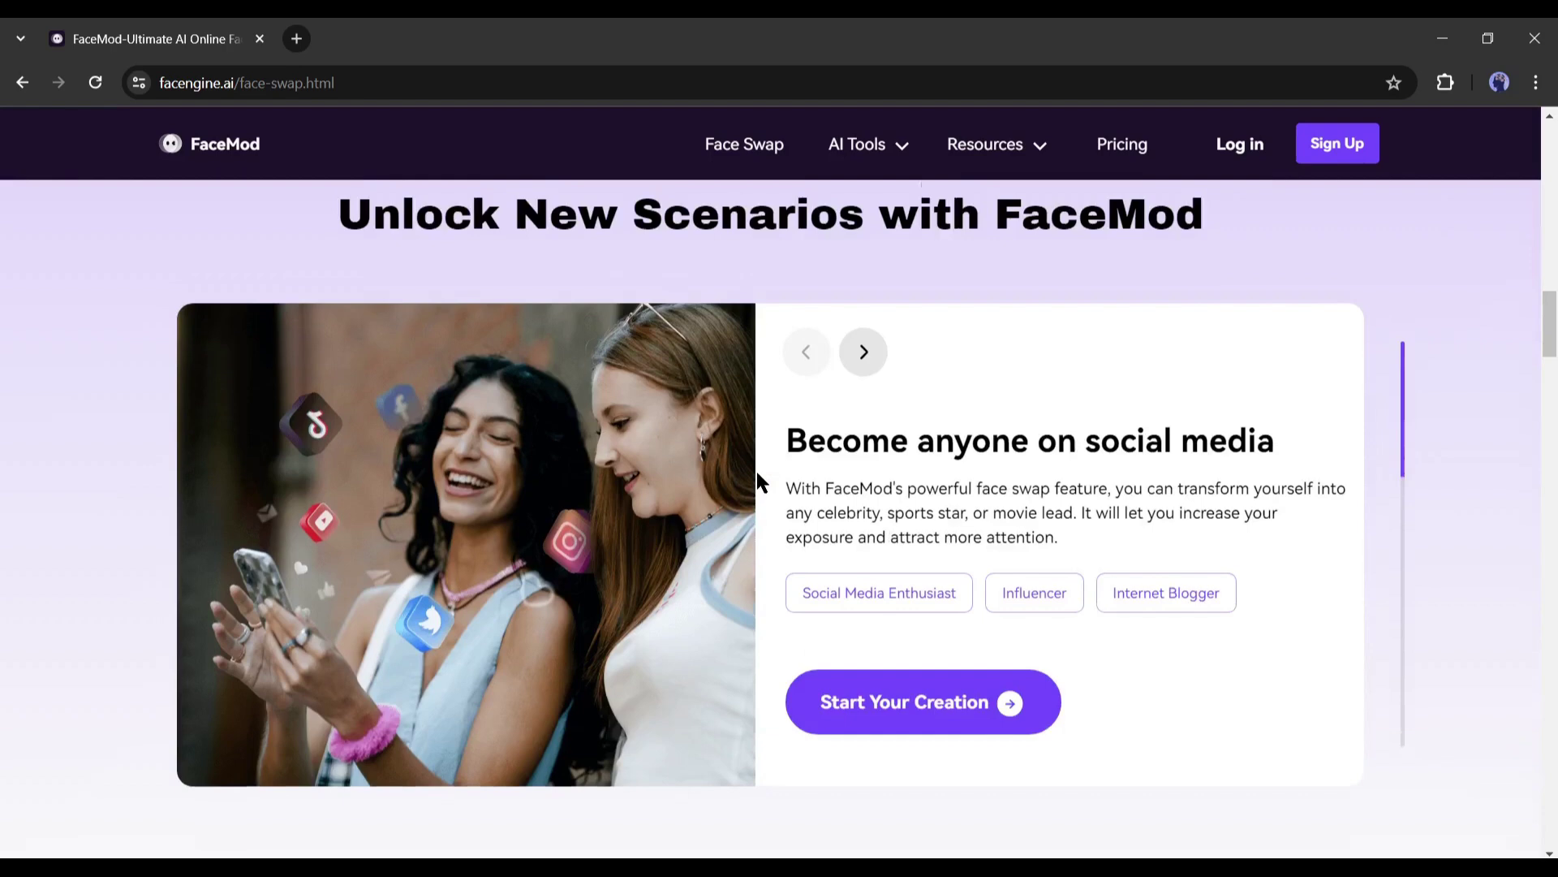
pyautogui.scroll(-3, 731, 487)
pyautogui.scroll(-1, 585, 518)
pyautogui.scroll(-2, 535, 554)
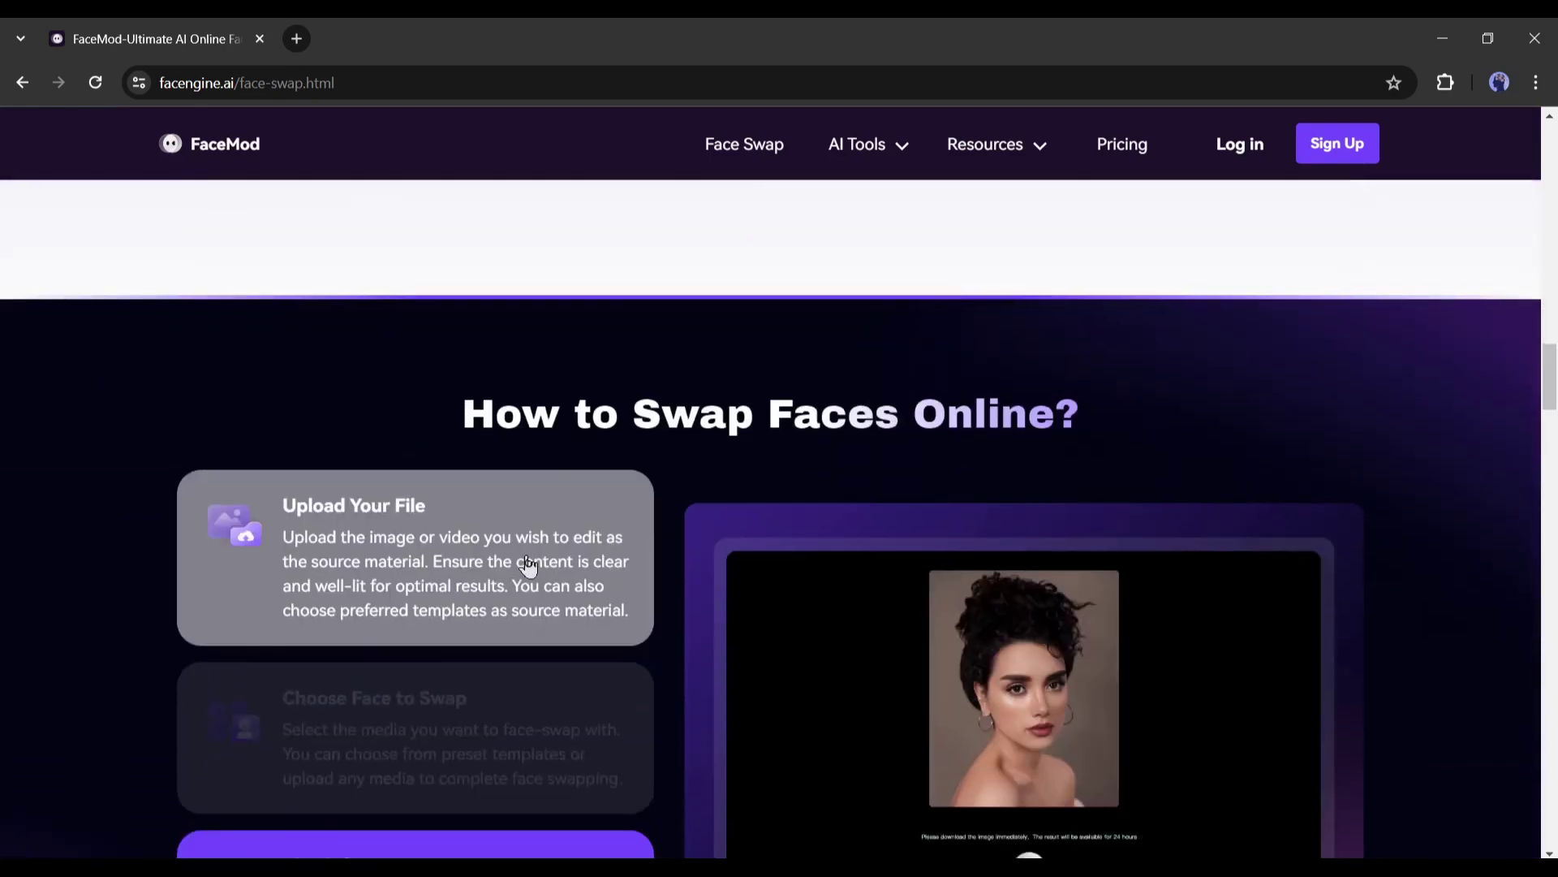
pyautogui.scroll(-1, 529, 563)
pyautogui.scroll(-2, 529, 562)
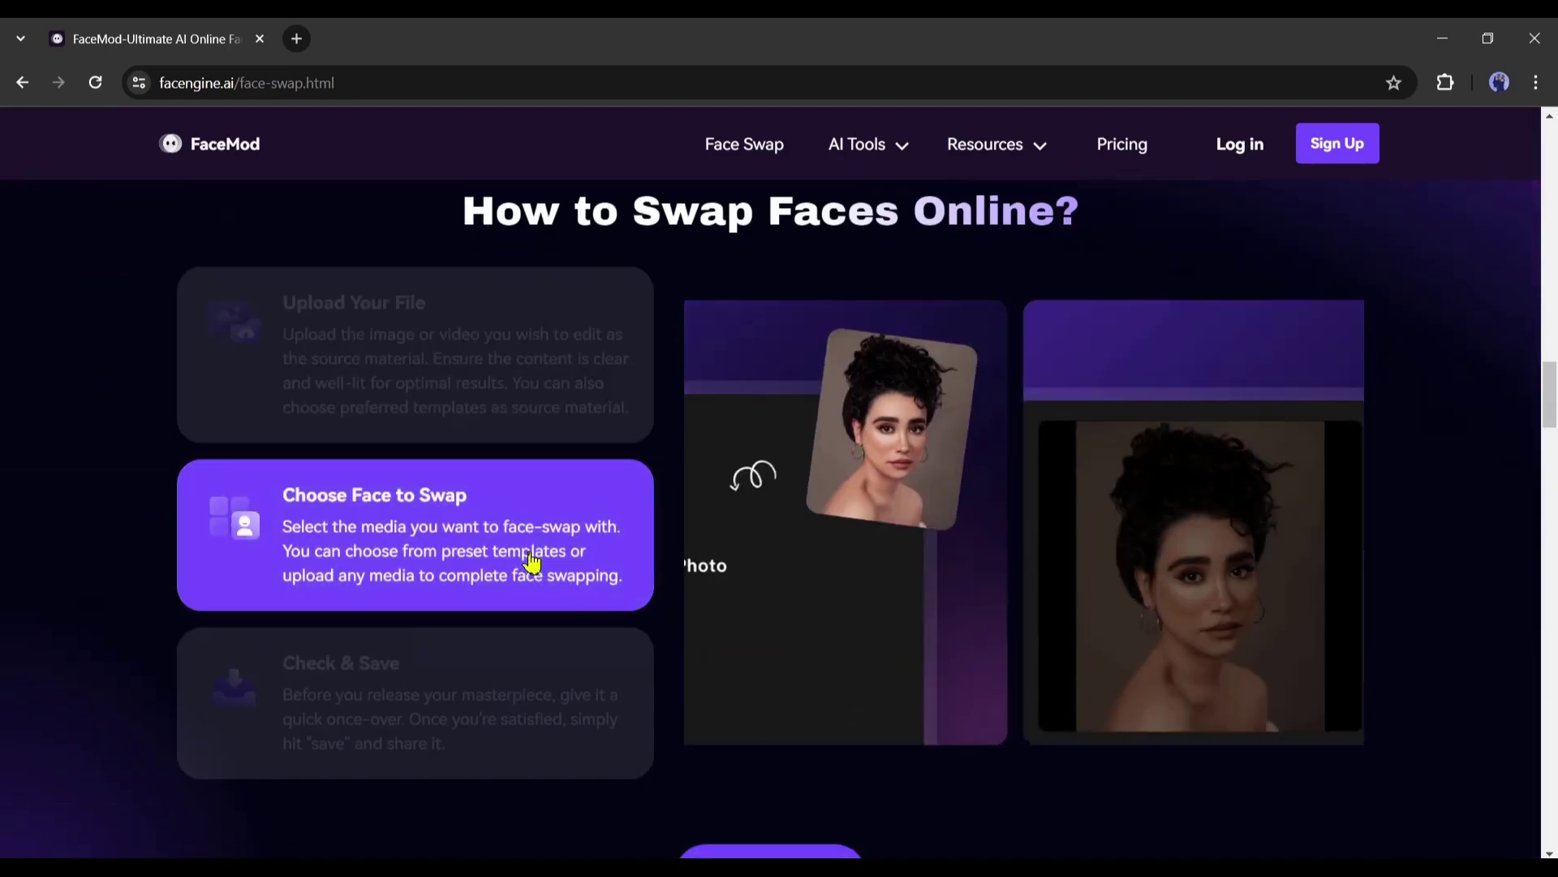
pyautogui.scroll(-1, 530, 571)
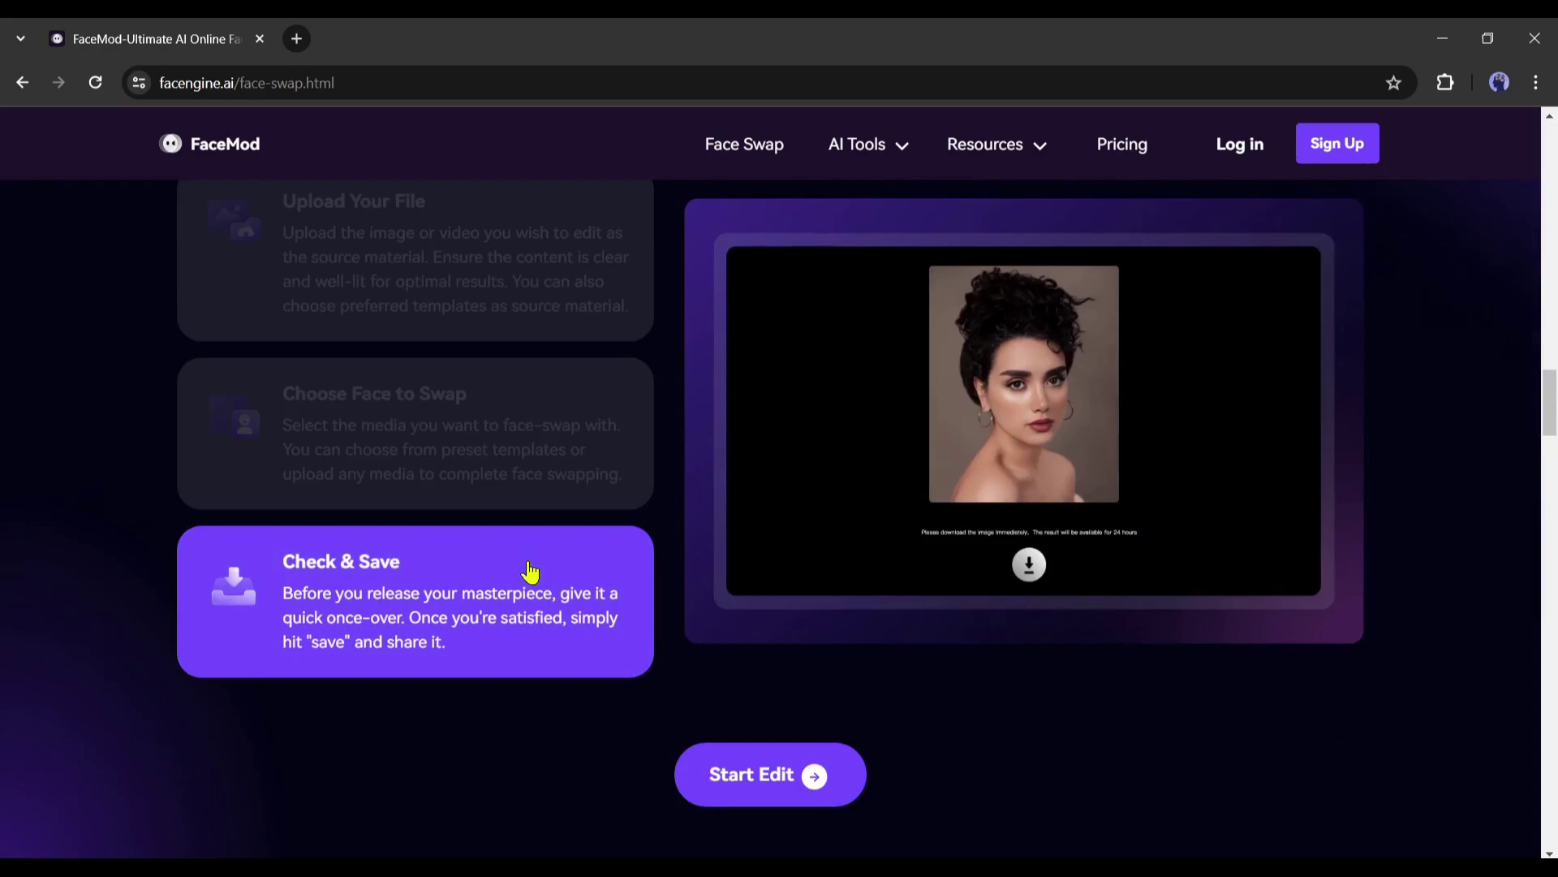
pyautogui.scroll(-2, 527, 572)
pyautogui.scroll(-2, 530, 572)
pyautogui.scroll(-2, 529, 573)
pyautogui.scroll(-3, 526, 566)
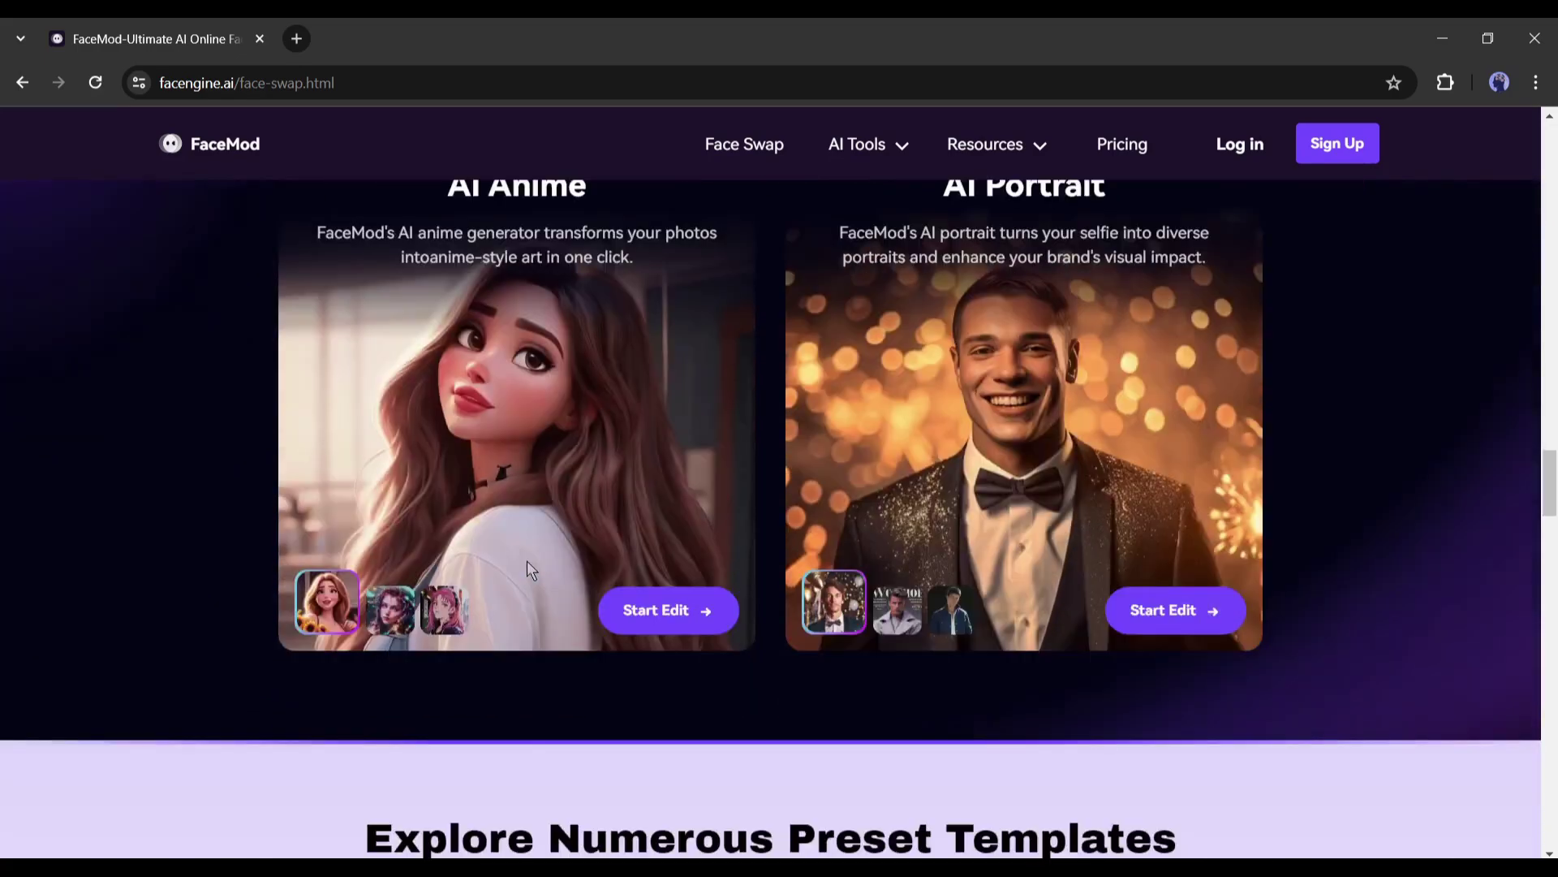
pyautogui.scroll(-3, 527, 561)
pyautogui.scroll(-2, 526, 560)
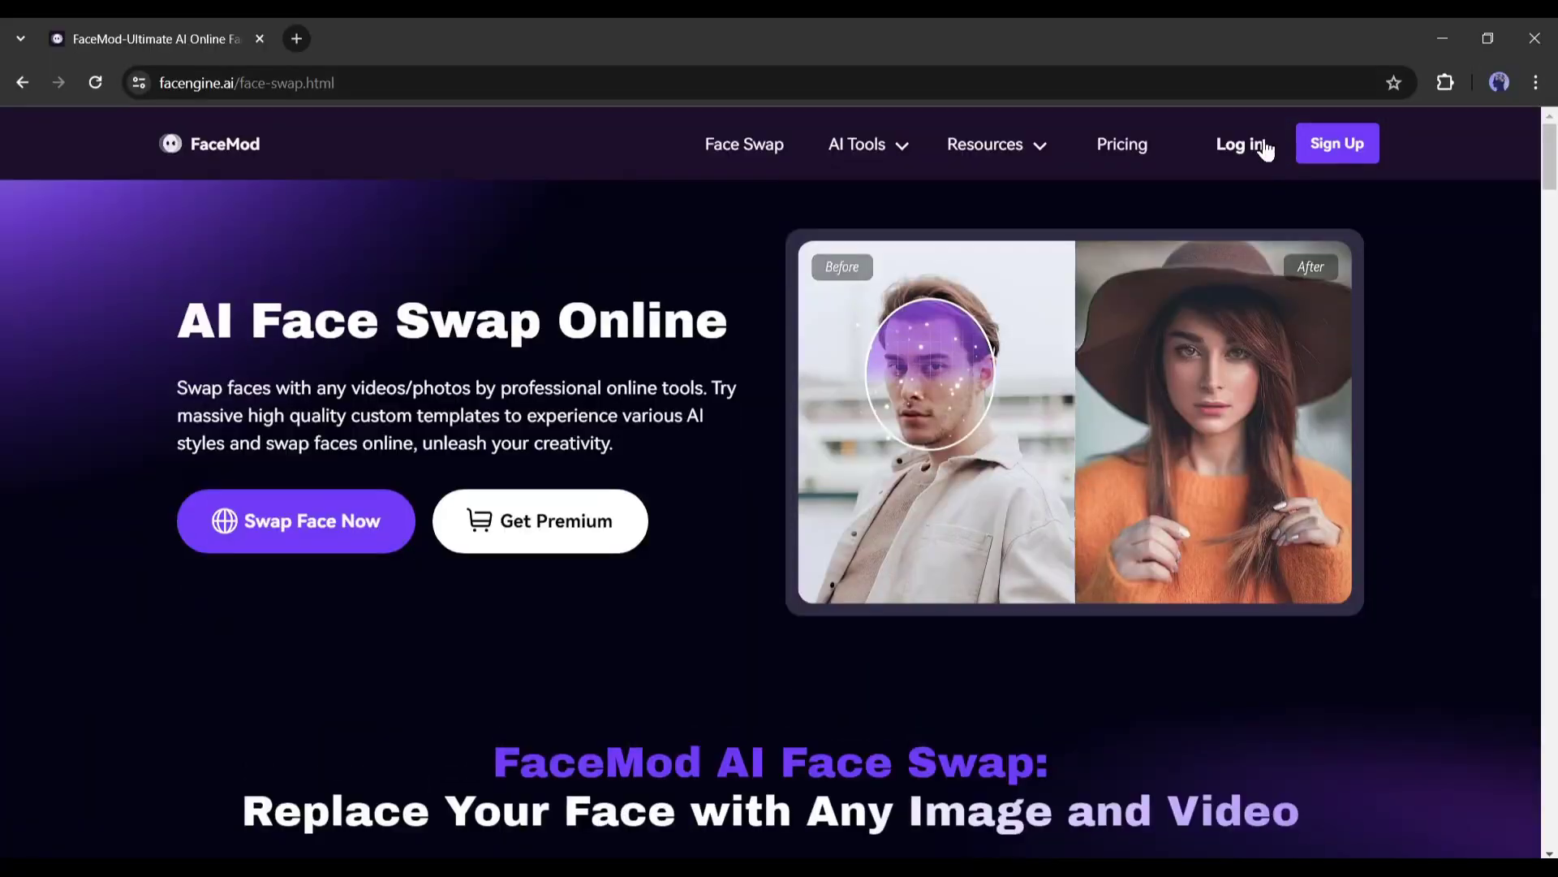
# Step: Sign in to FaceMod with an existing account through the Log in option
pyautogui.click(1314, 142)
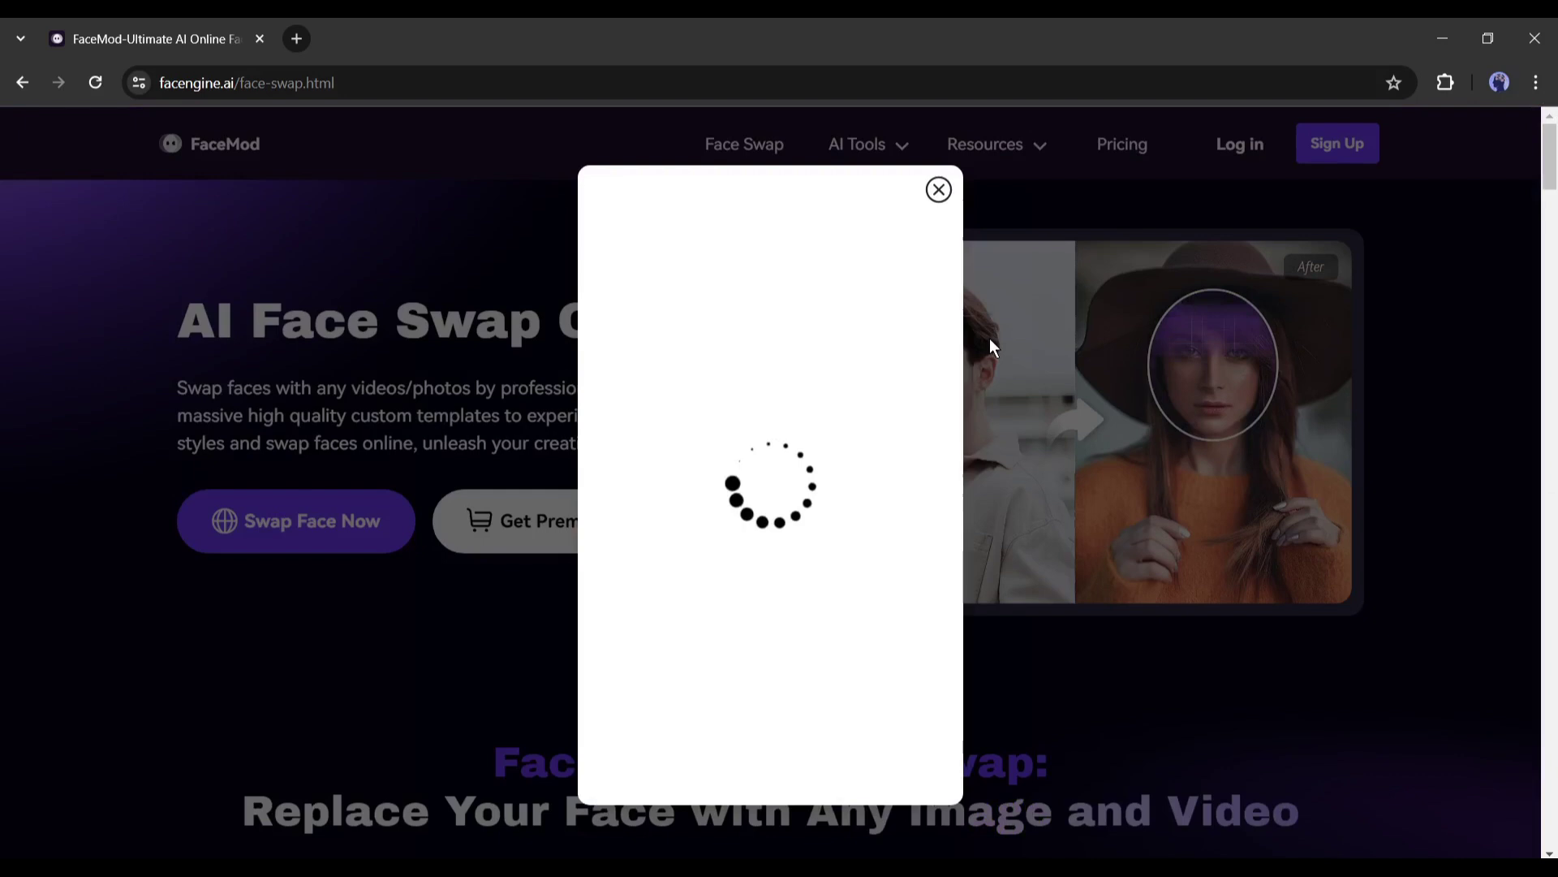
pyautogui.click(812, 622)
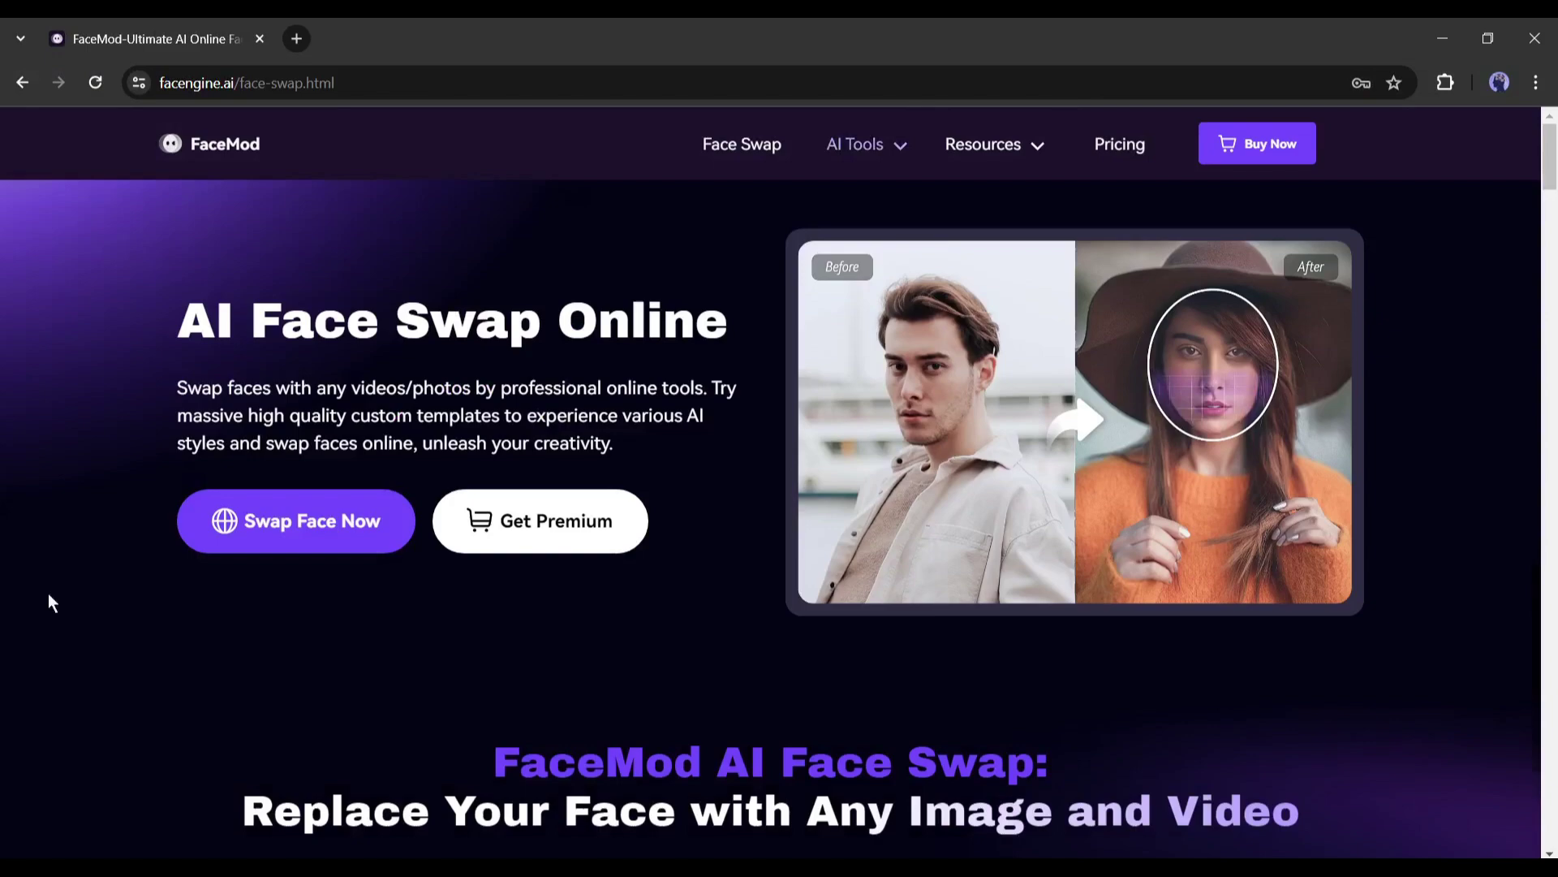
pyautogui.scroll(-6, 642, 551)
pyautogui.scroll(-4, 612, 518)
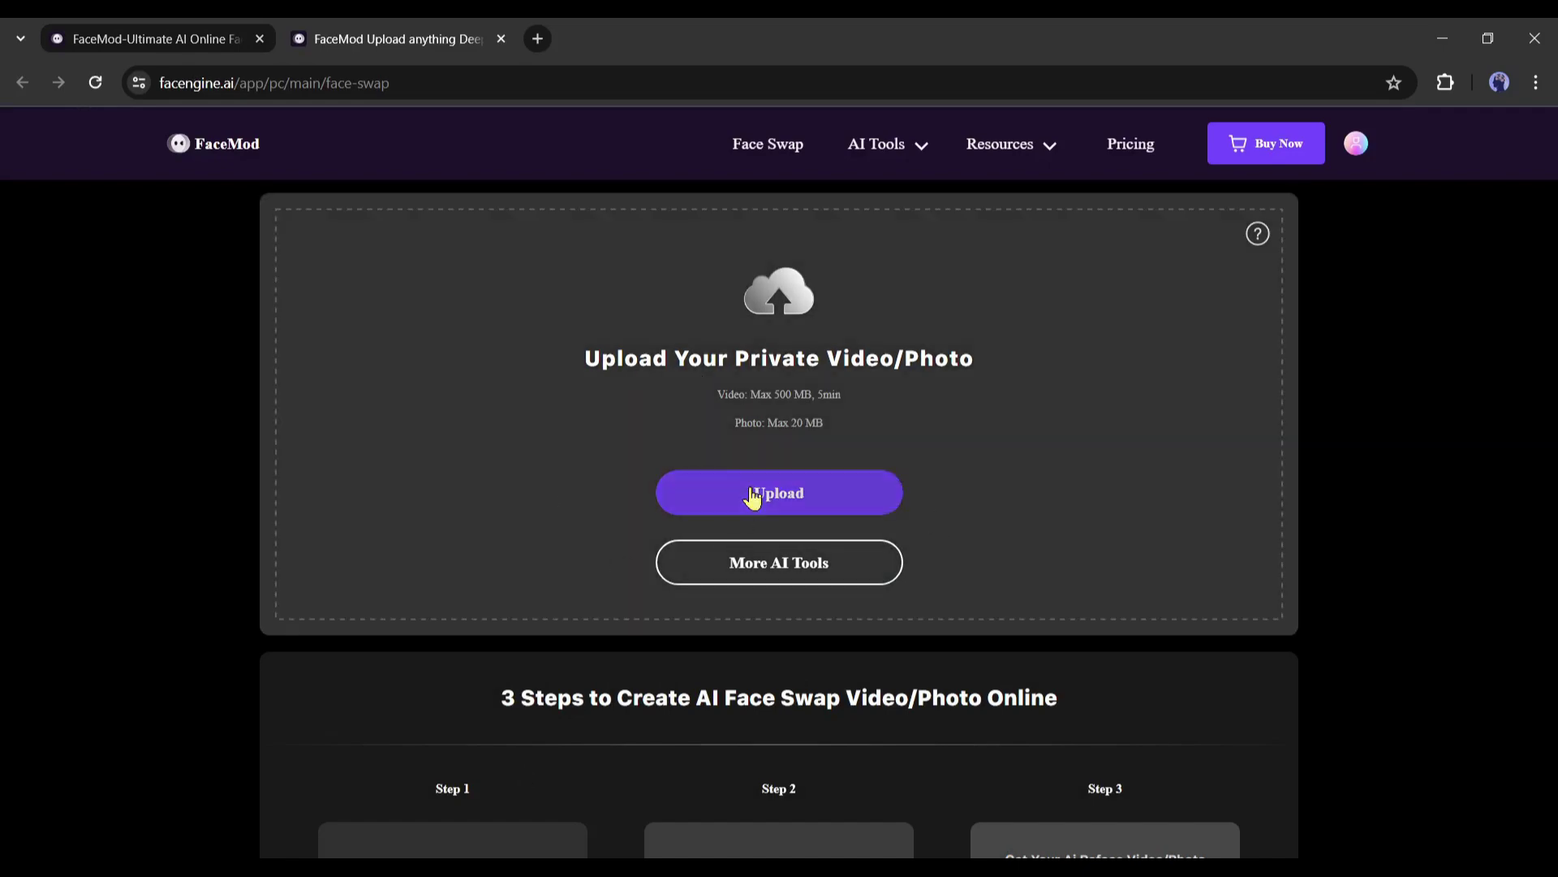
# Step: Upload the crowned woman's portrait .jpg from Downloads\Project to the face swap tool
pyautogui.click(751, 494)
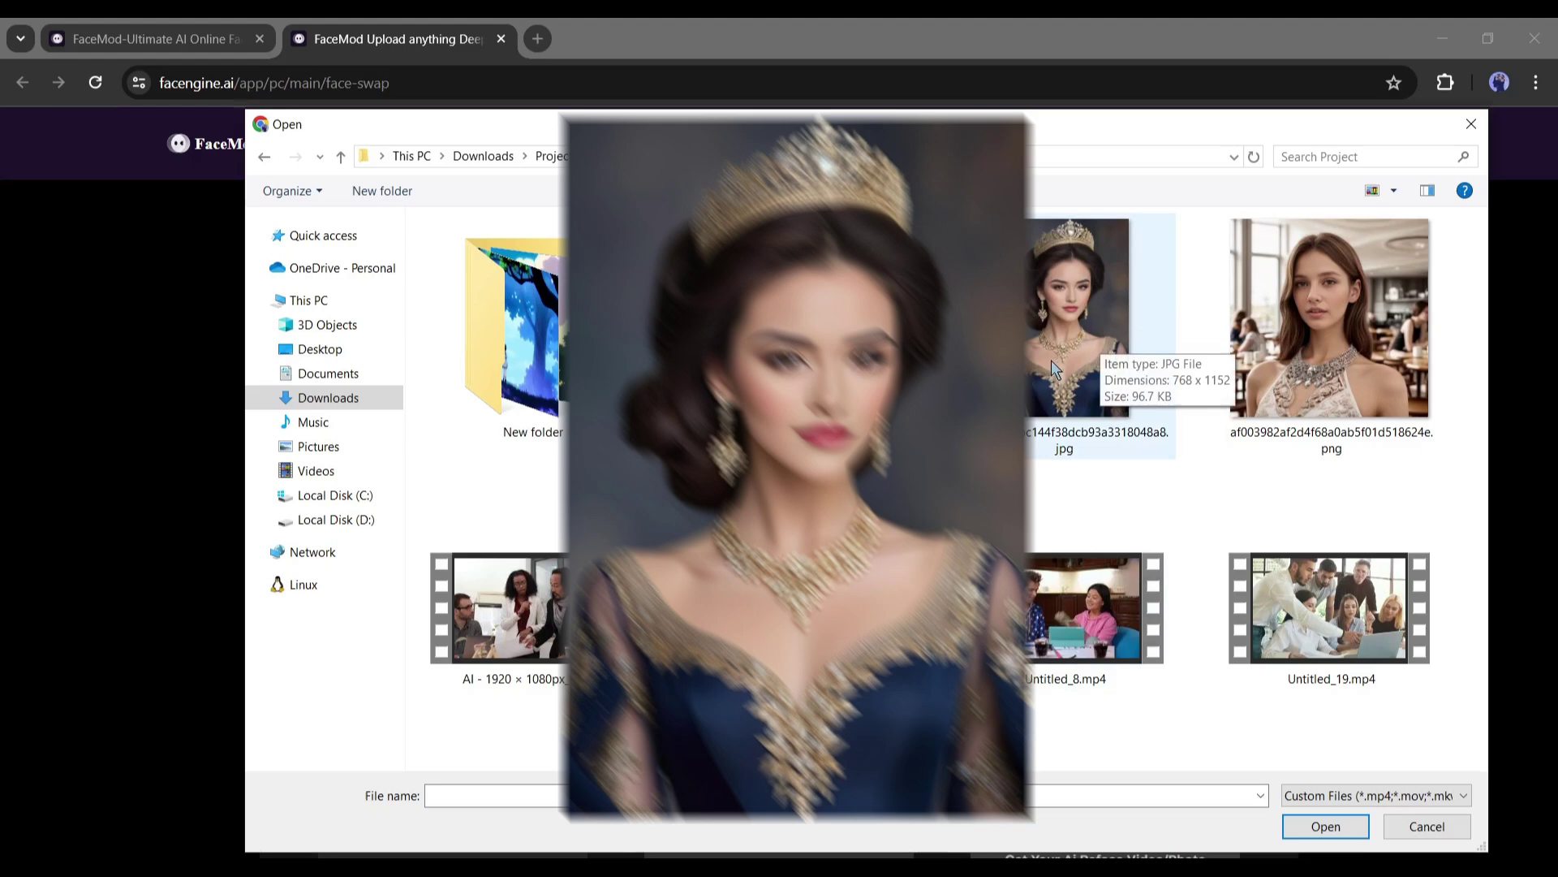
pyautogui.doubleClick(1068, 312)
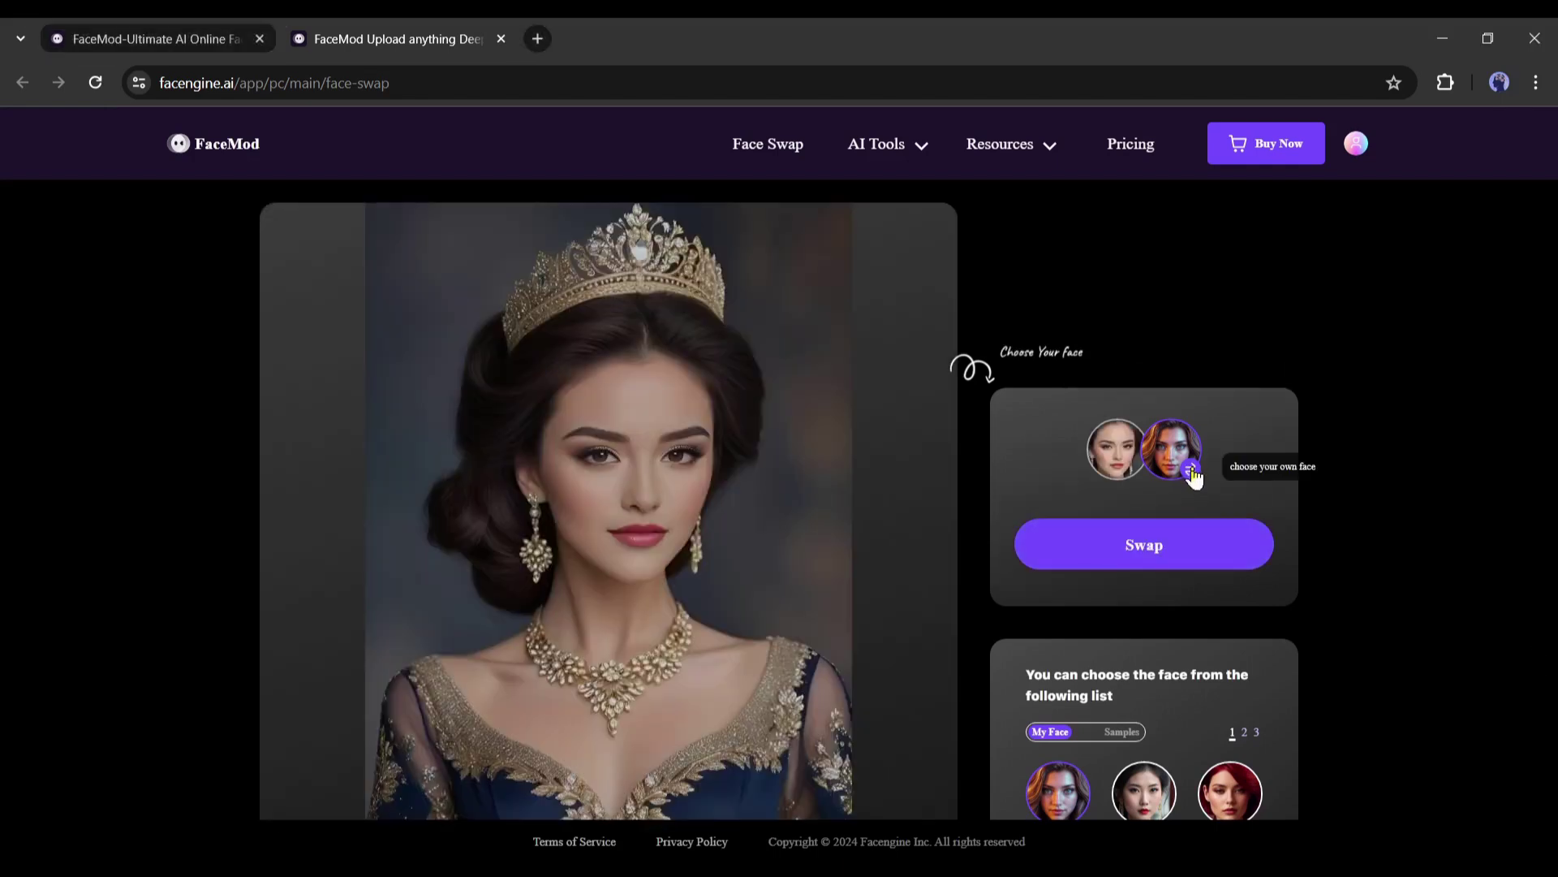
# Step: Swap the blue-haired woman's face from image (1).jpeg into the portrait, then return to upload
pyautogui.click(1193, 473)
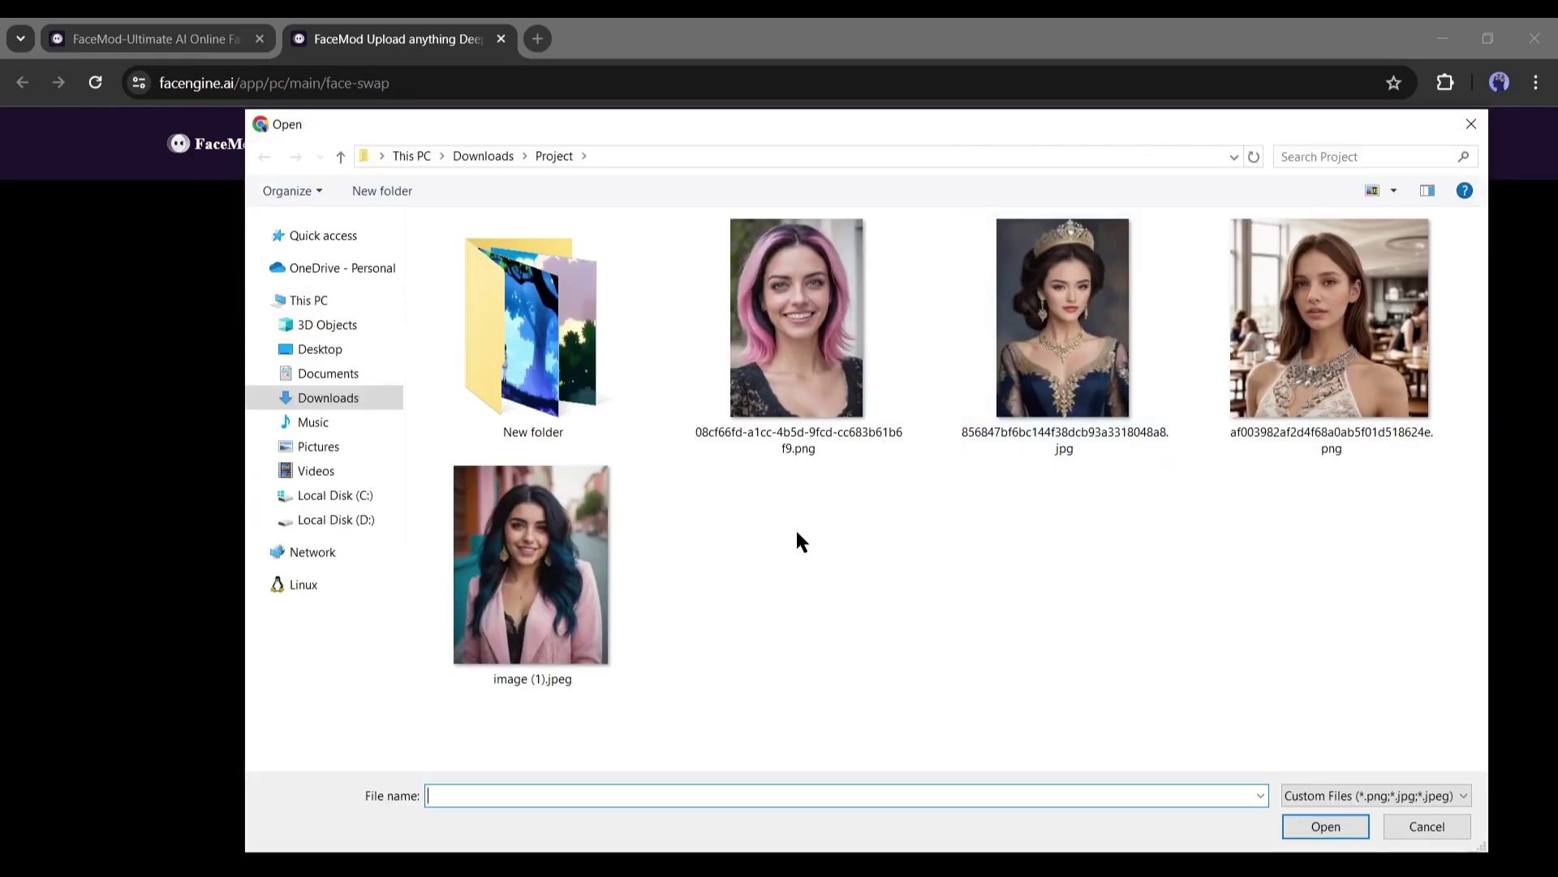
pyautogui.click(503, 556)
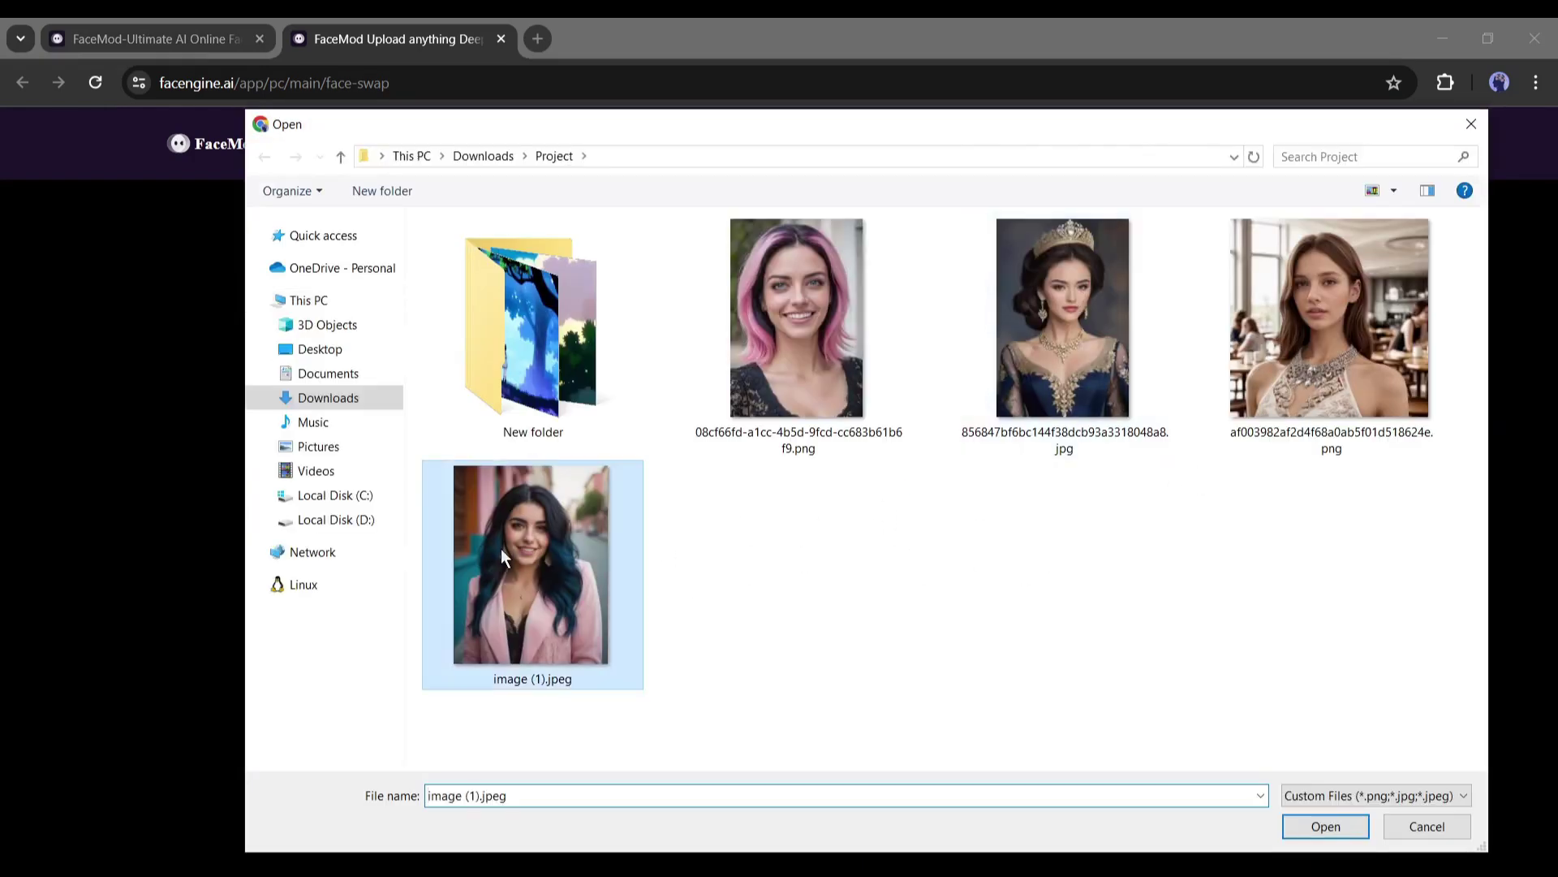
pyautogui.doubleClick(500, 556)
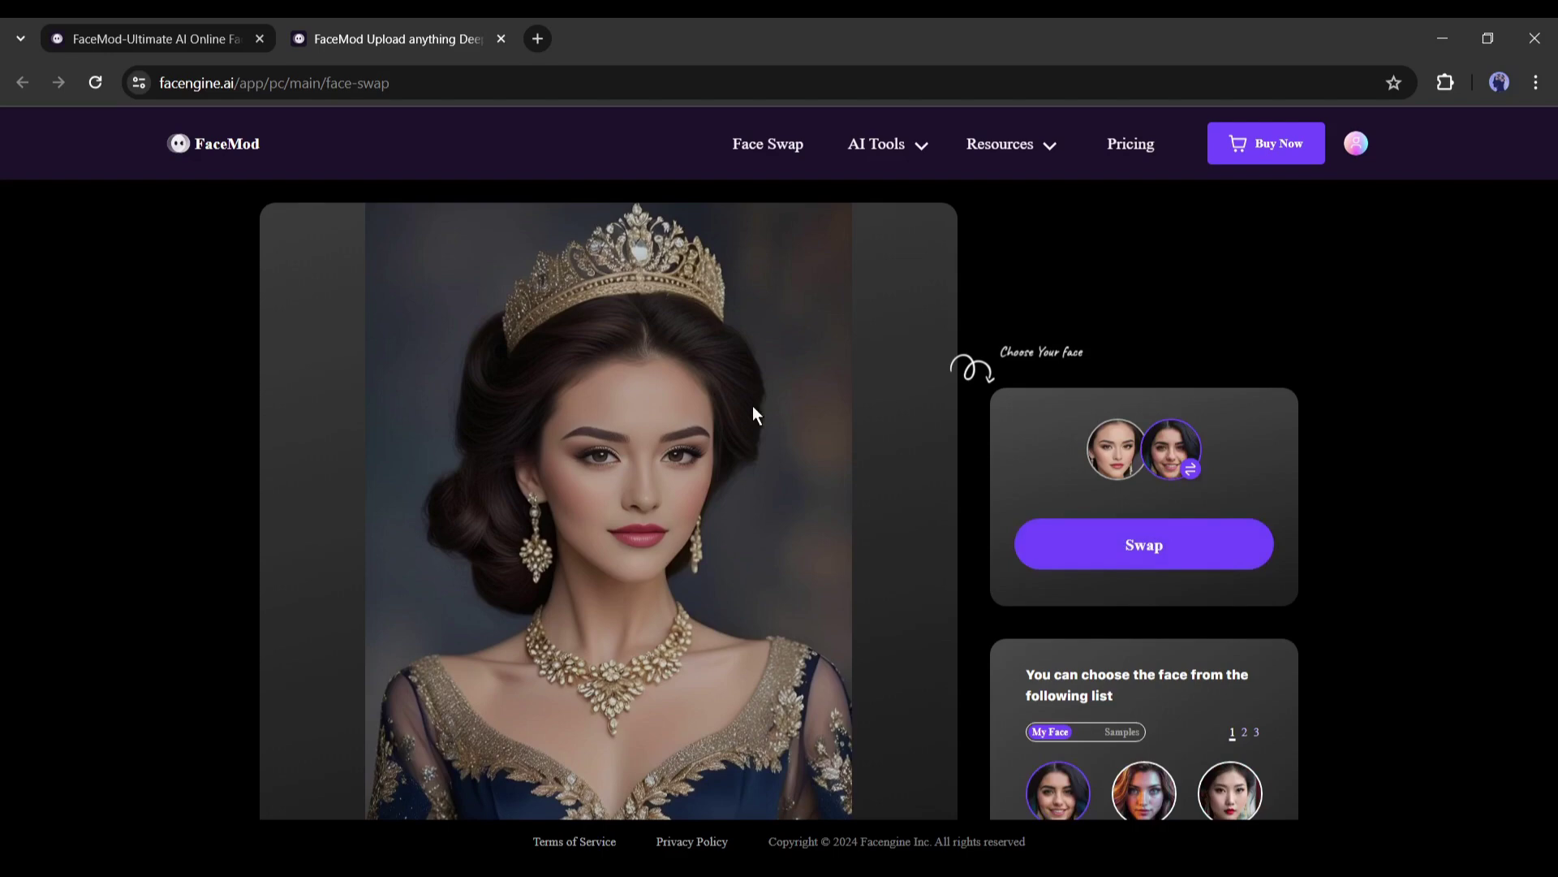
pyautogui.click(1159, 561)
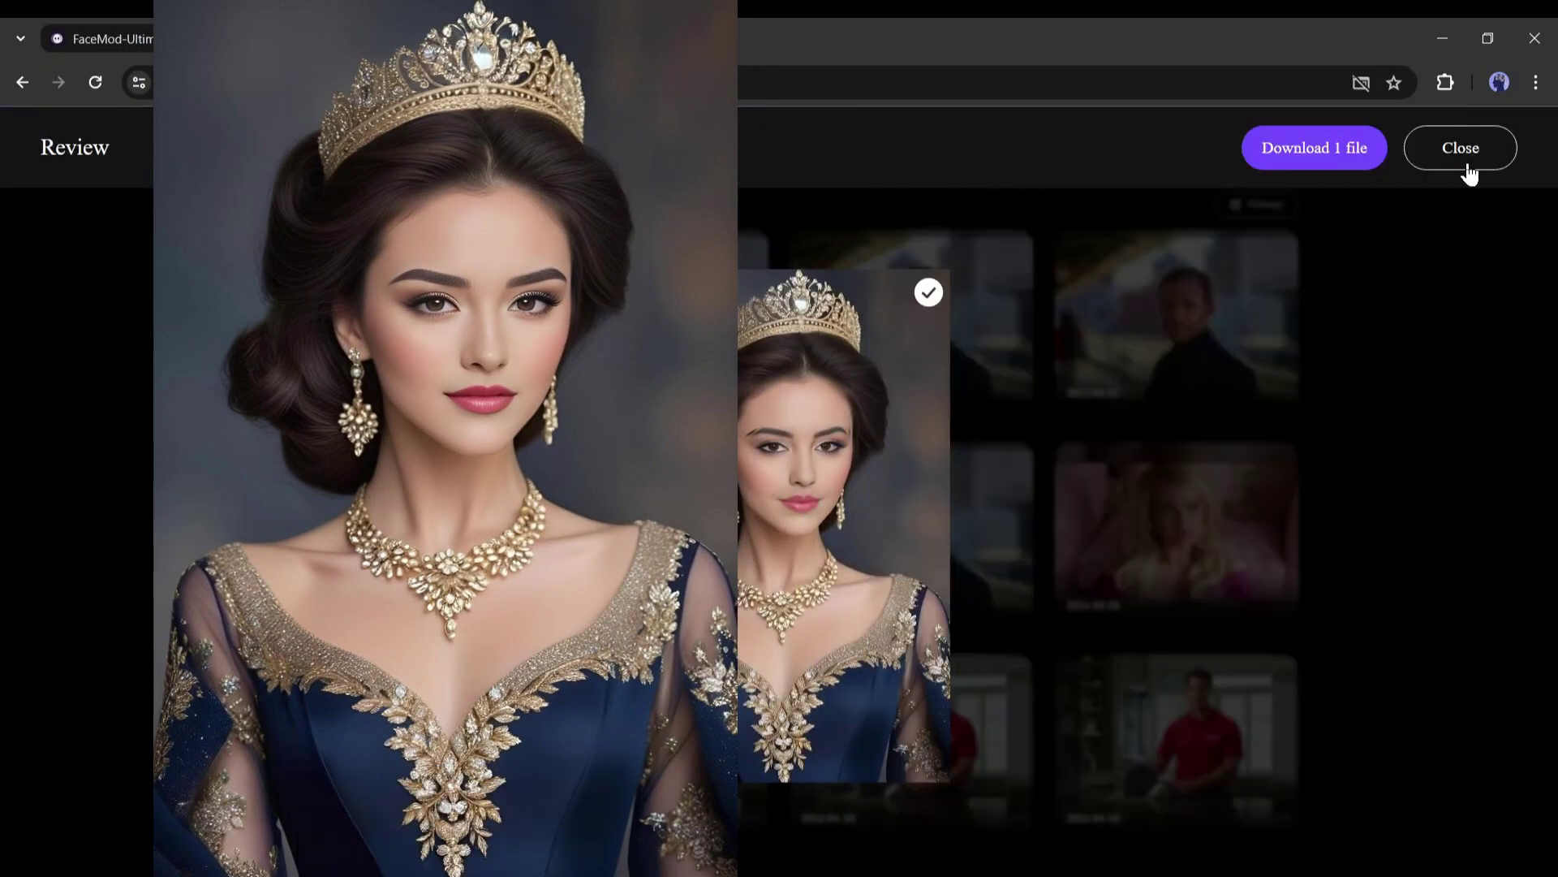
pyautogui.click(1467, 165)
pyautogui.click(307, 203)
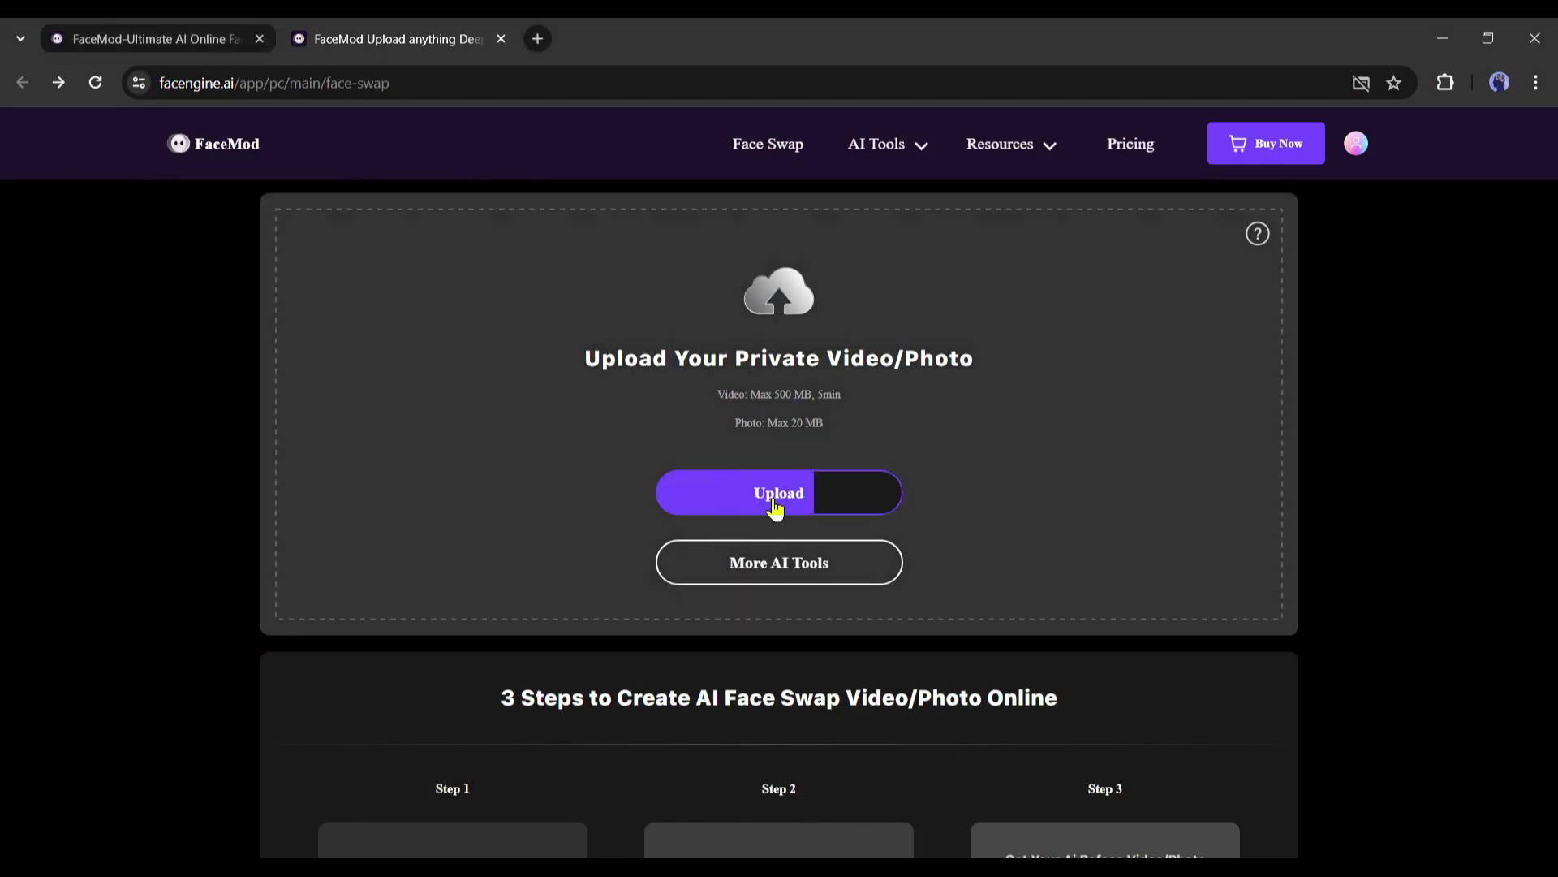
# Step: Upload the plaid-shirt man's video, keep the 21-second trim, and submit it for detection
pyautogui.click(775, 505)
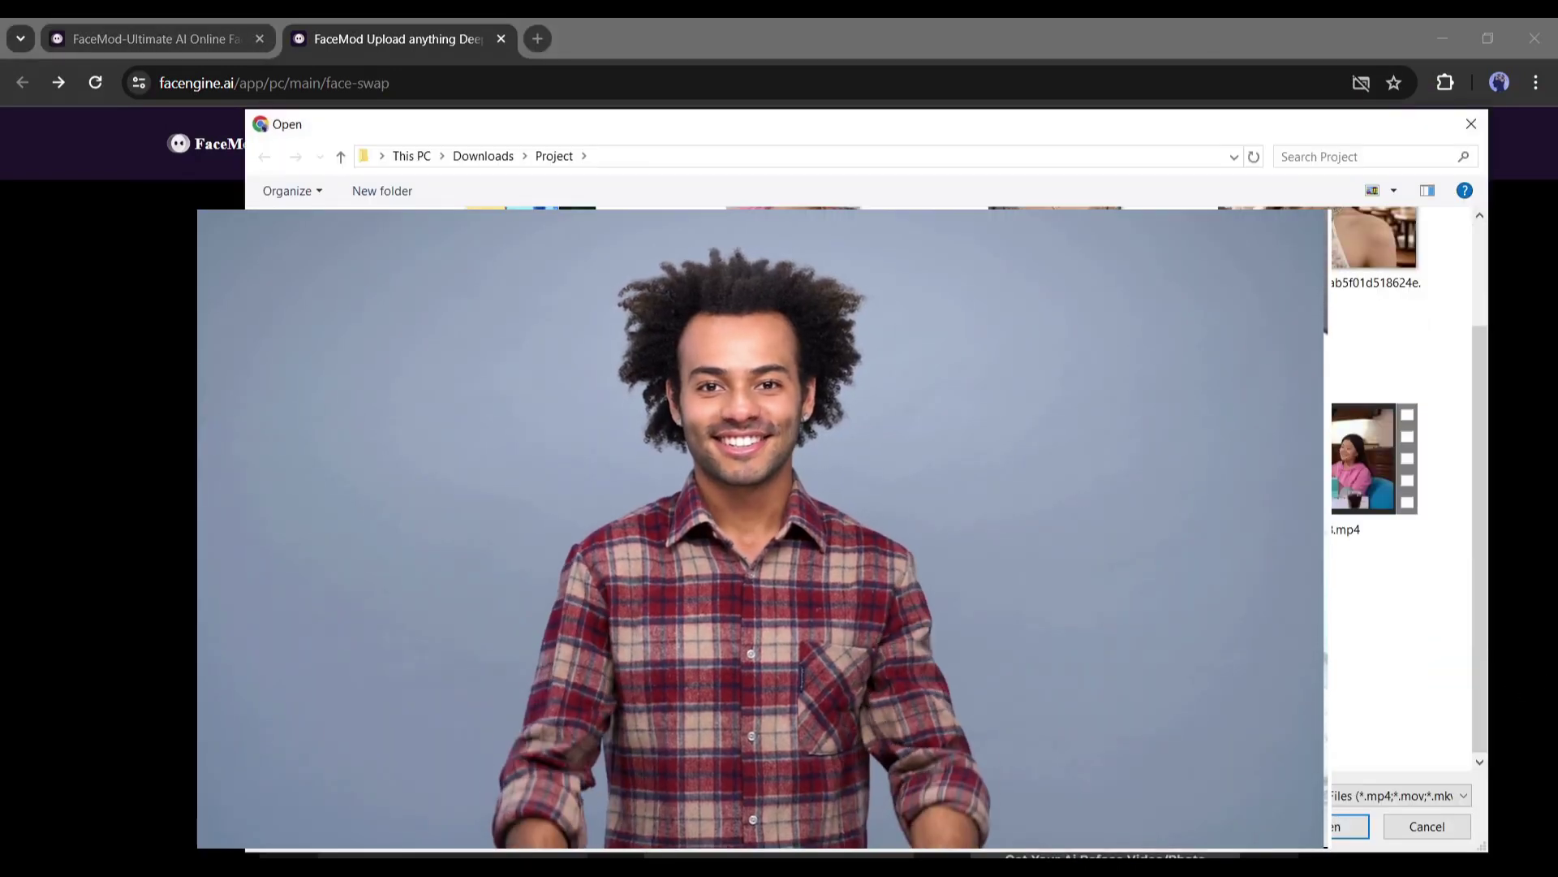
pyautogui.press('Return')
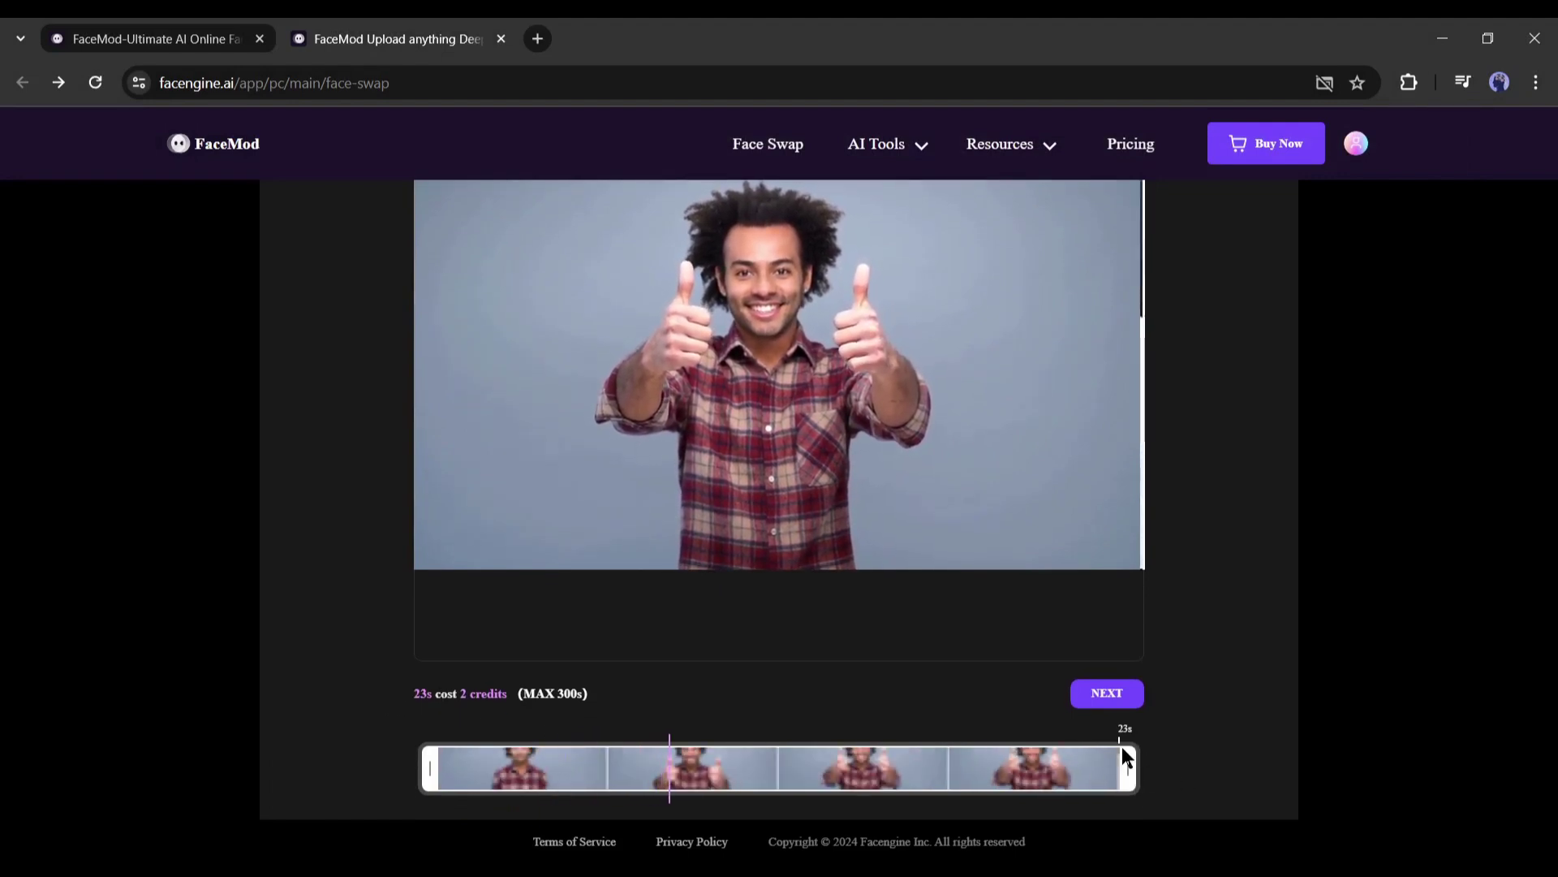
pyautogui.click(1130, 782)
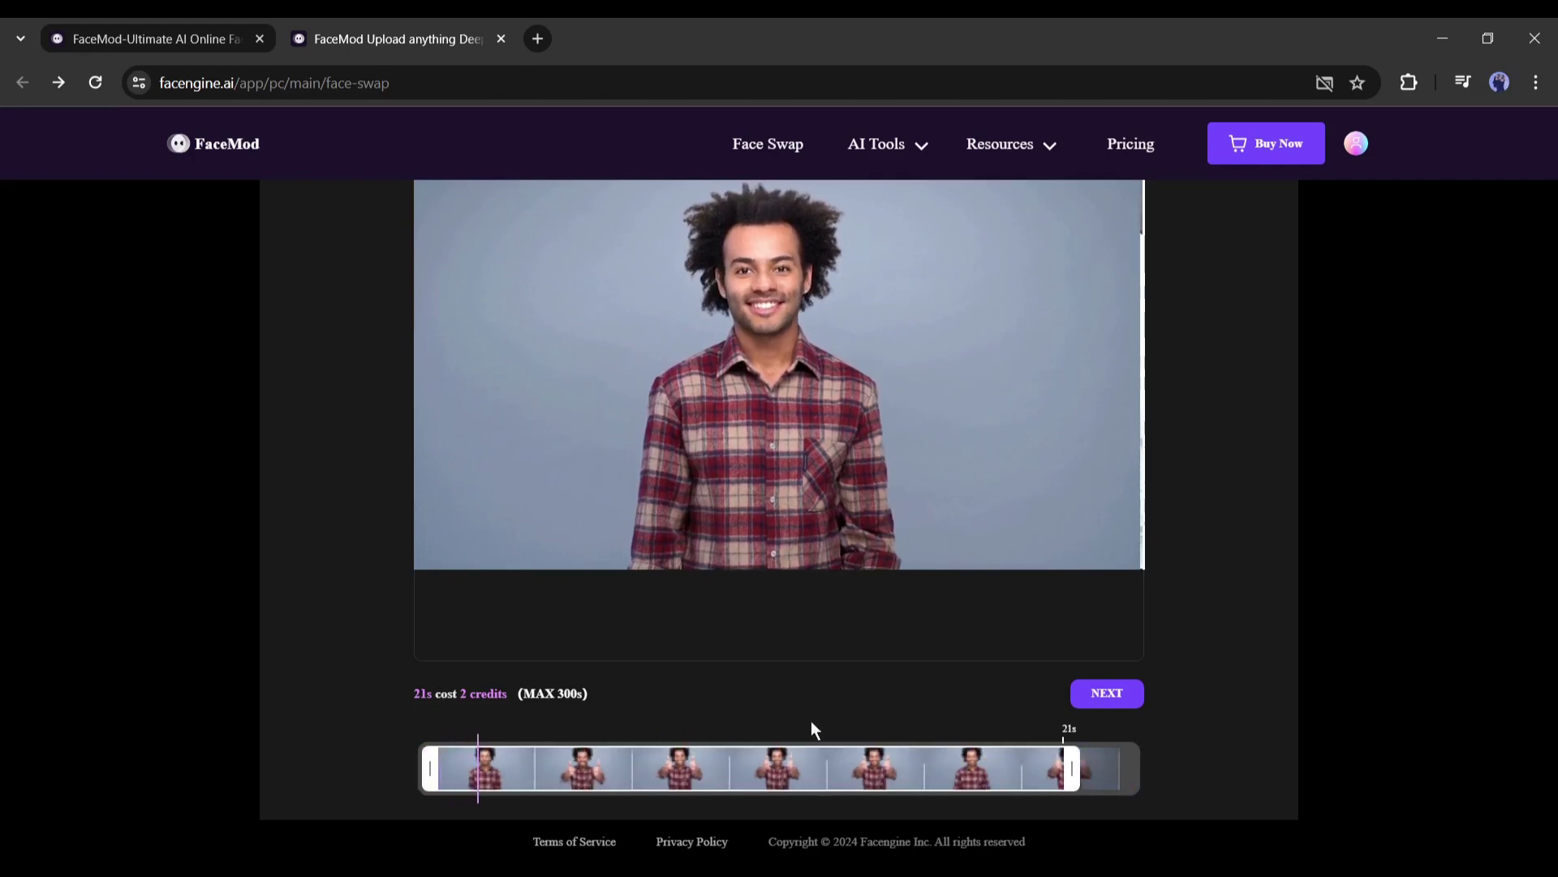
pyautogui.click(1107, 694)
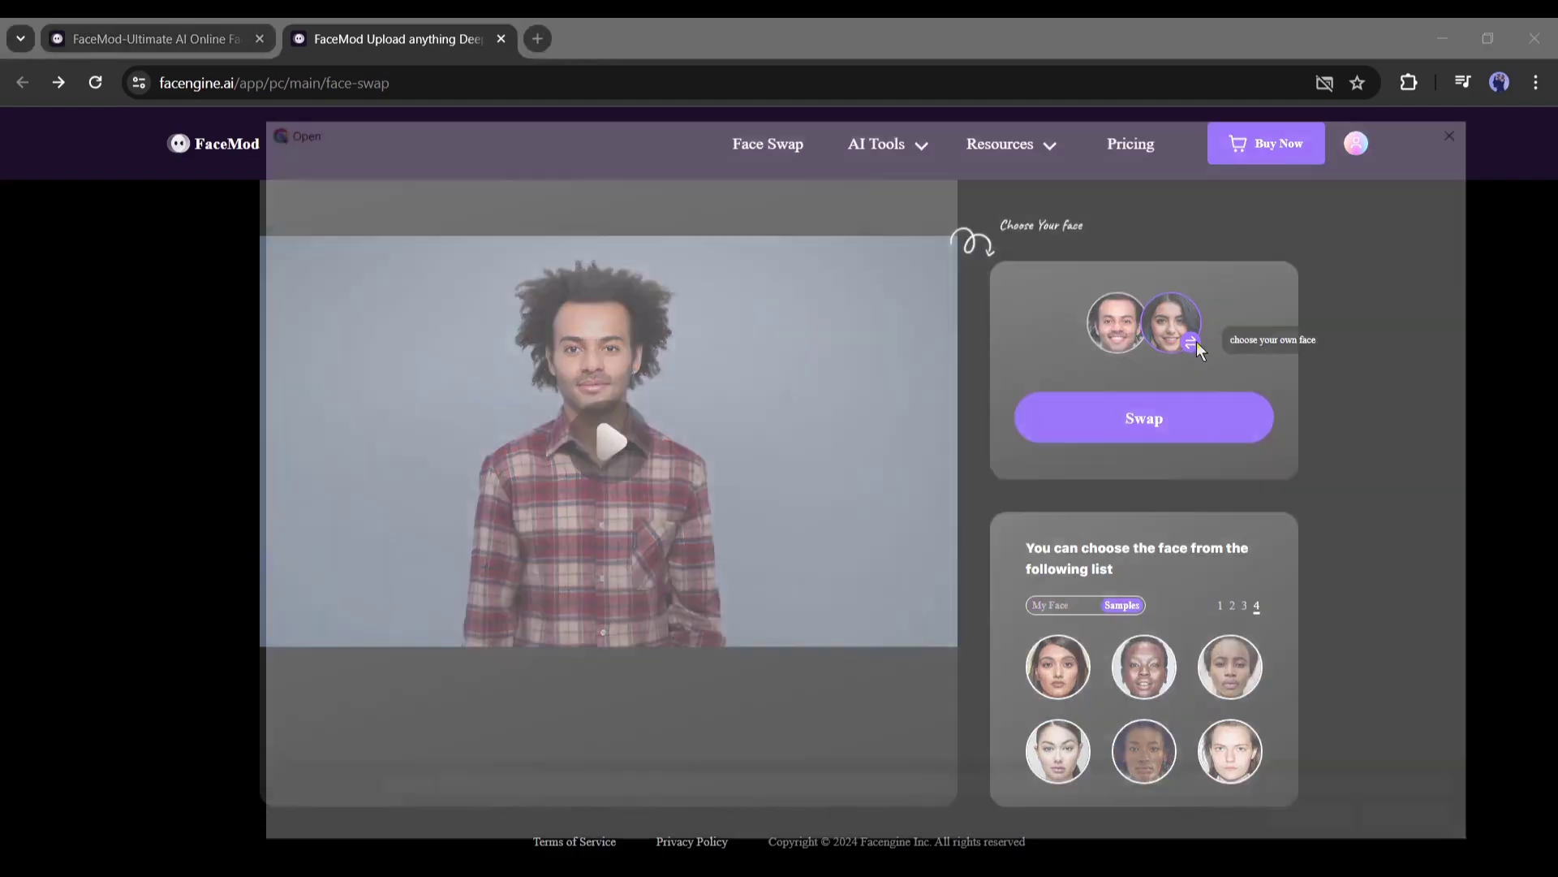
# Step: Swap a face from page 1 of the sample faces onto the plaid-shirt man
pyautogui.click(1219, 605)
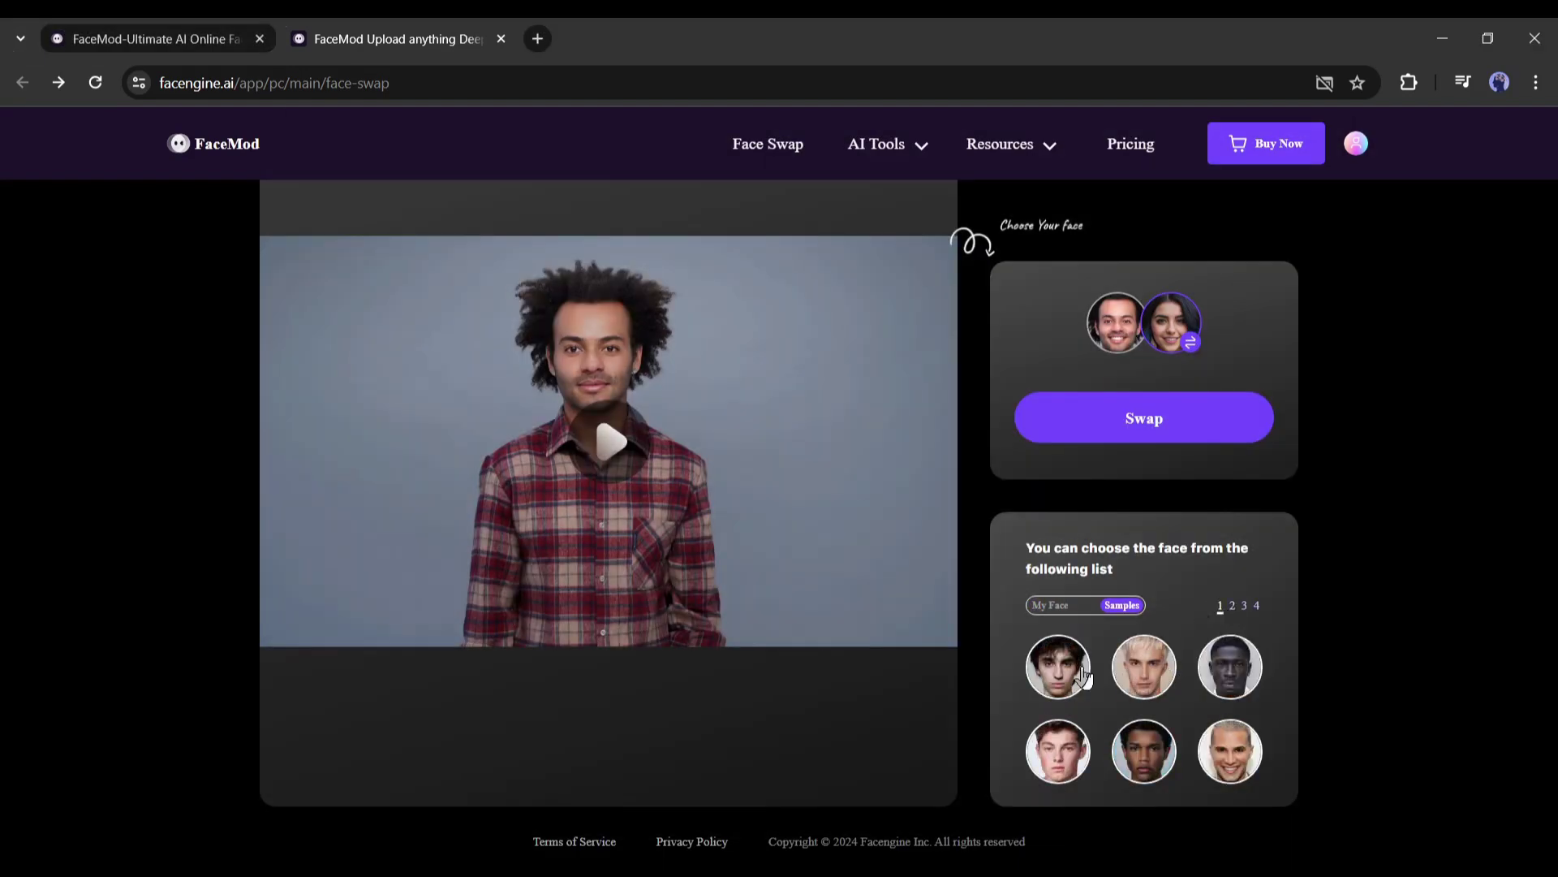
pyautogui.click(1146, 434)
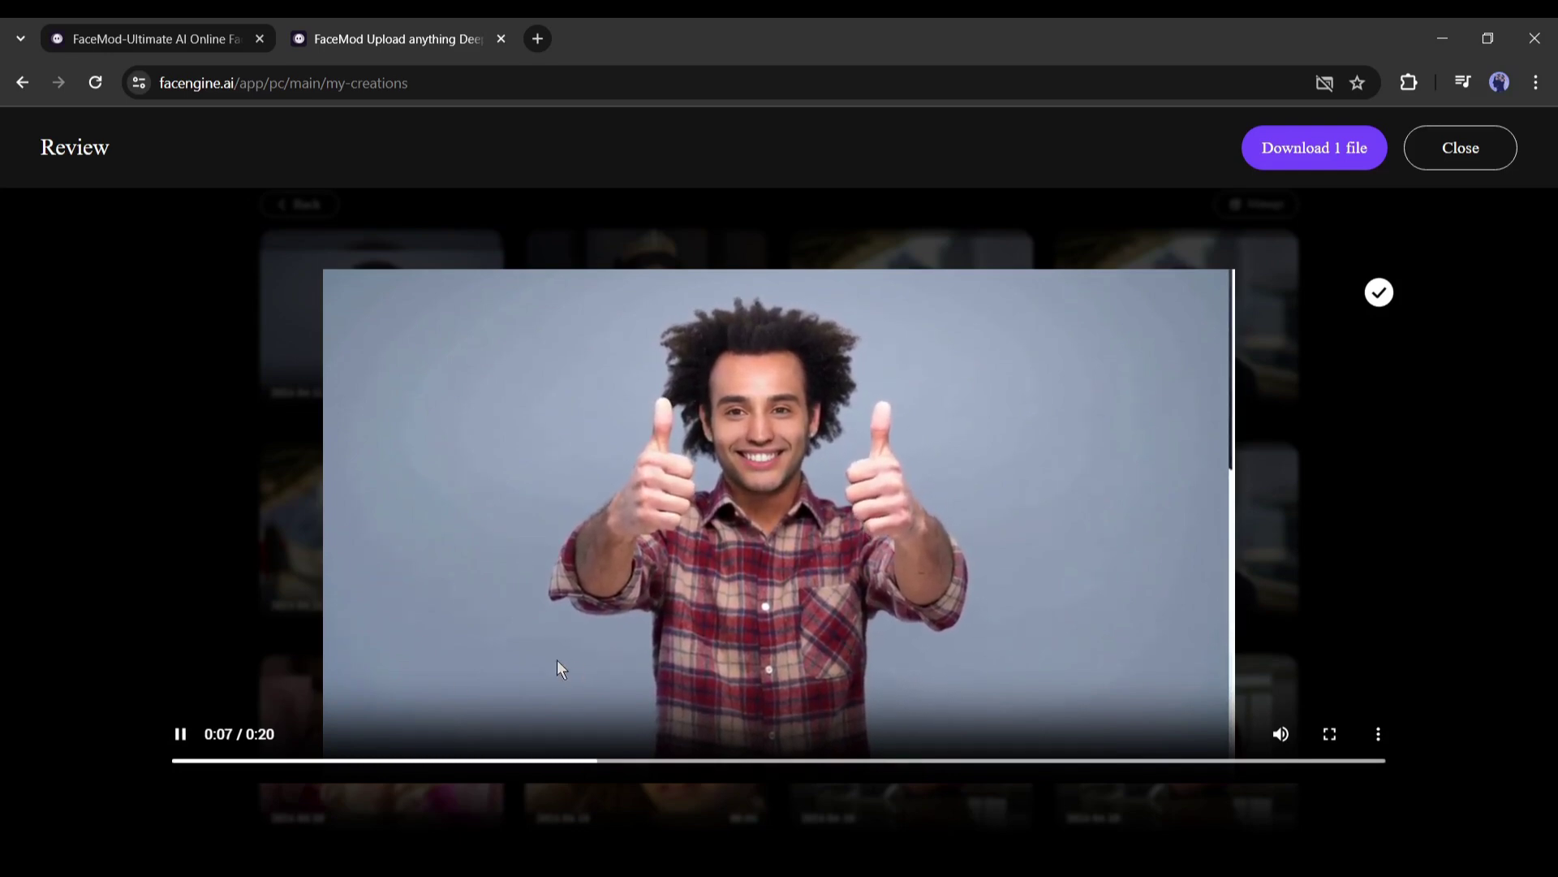
# Step: Upload Untitled_19.mp4, the office group video, trim it to 22 seconds, and submit it
pyautogui.click(1444, 147)
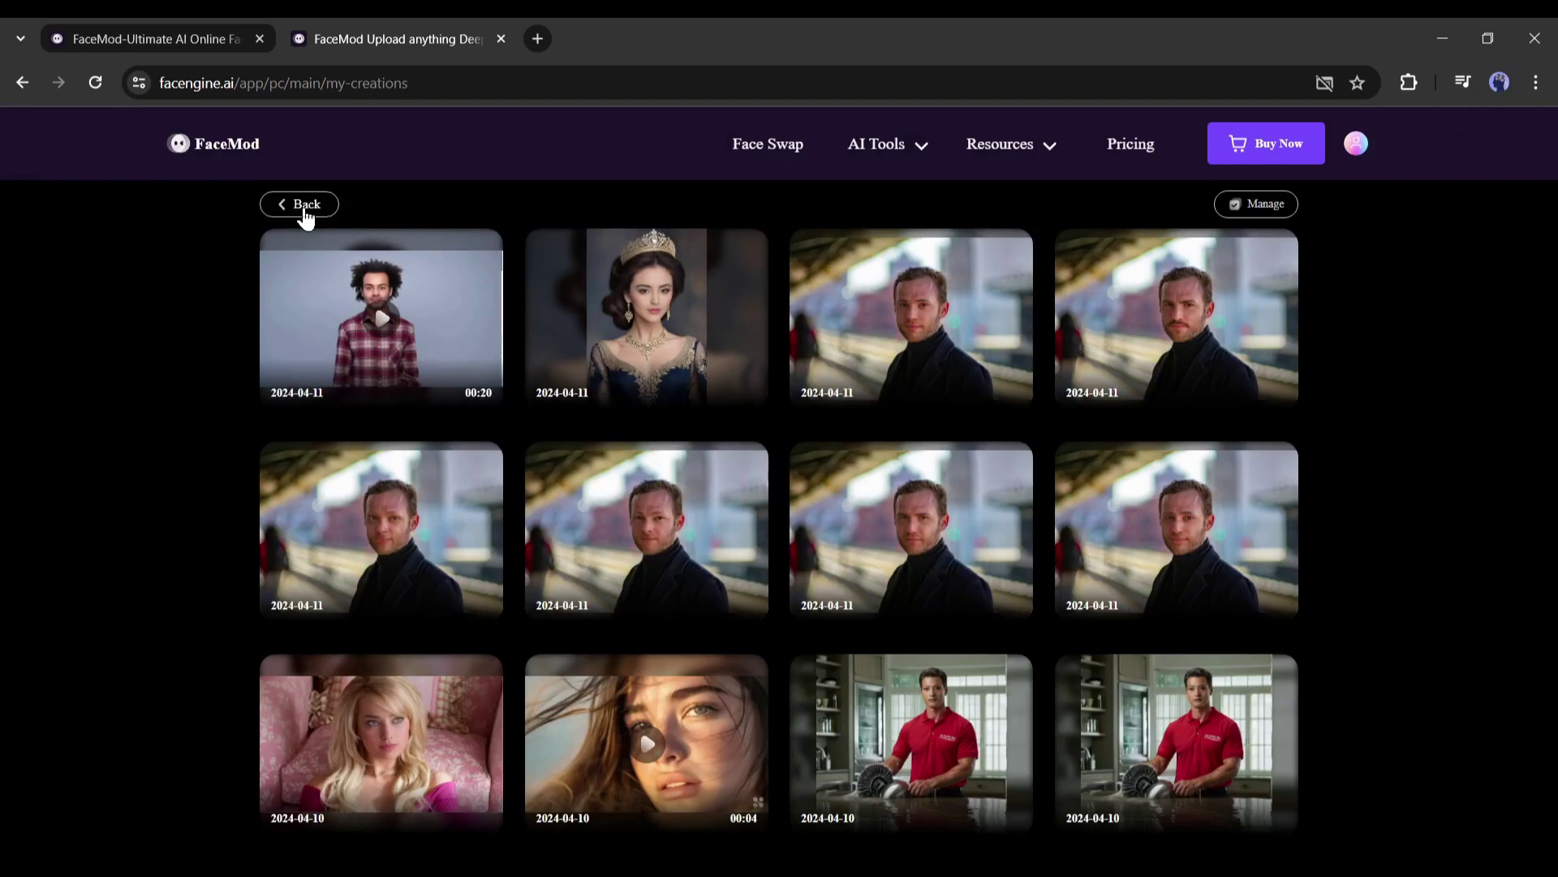
pyautogui.click(306, 208)
pyautogui.click(775, 502)
pyautogui.scroll(-3, 1095, 605)
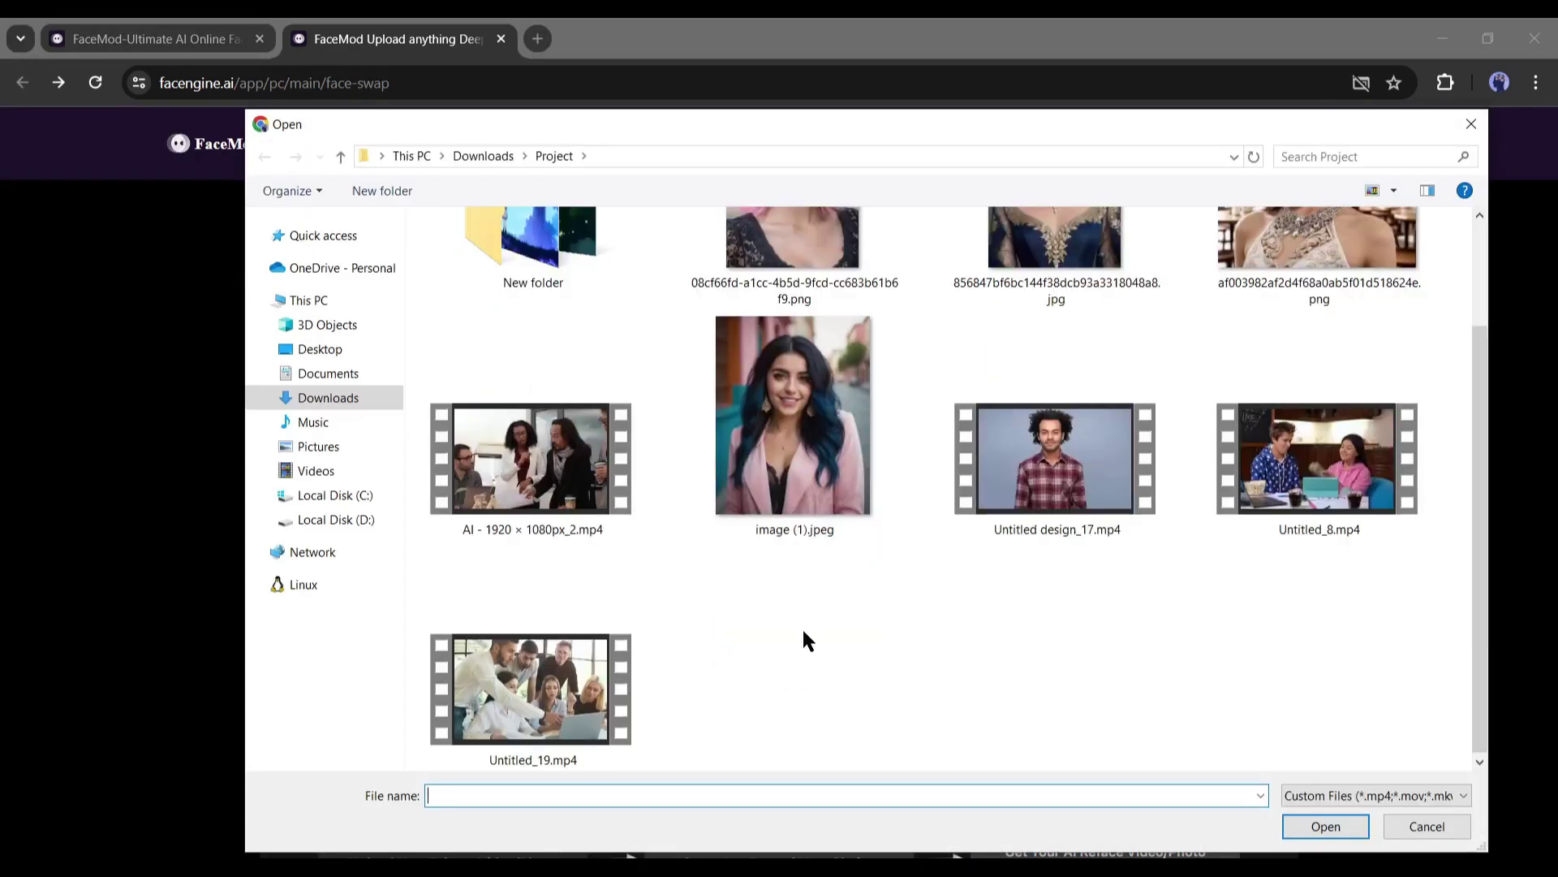
pyautogui.doubleClick(532, 659)
pyautogui.scroll(-1, 792, 440)
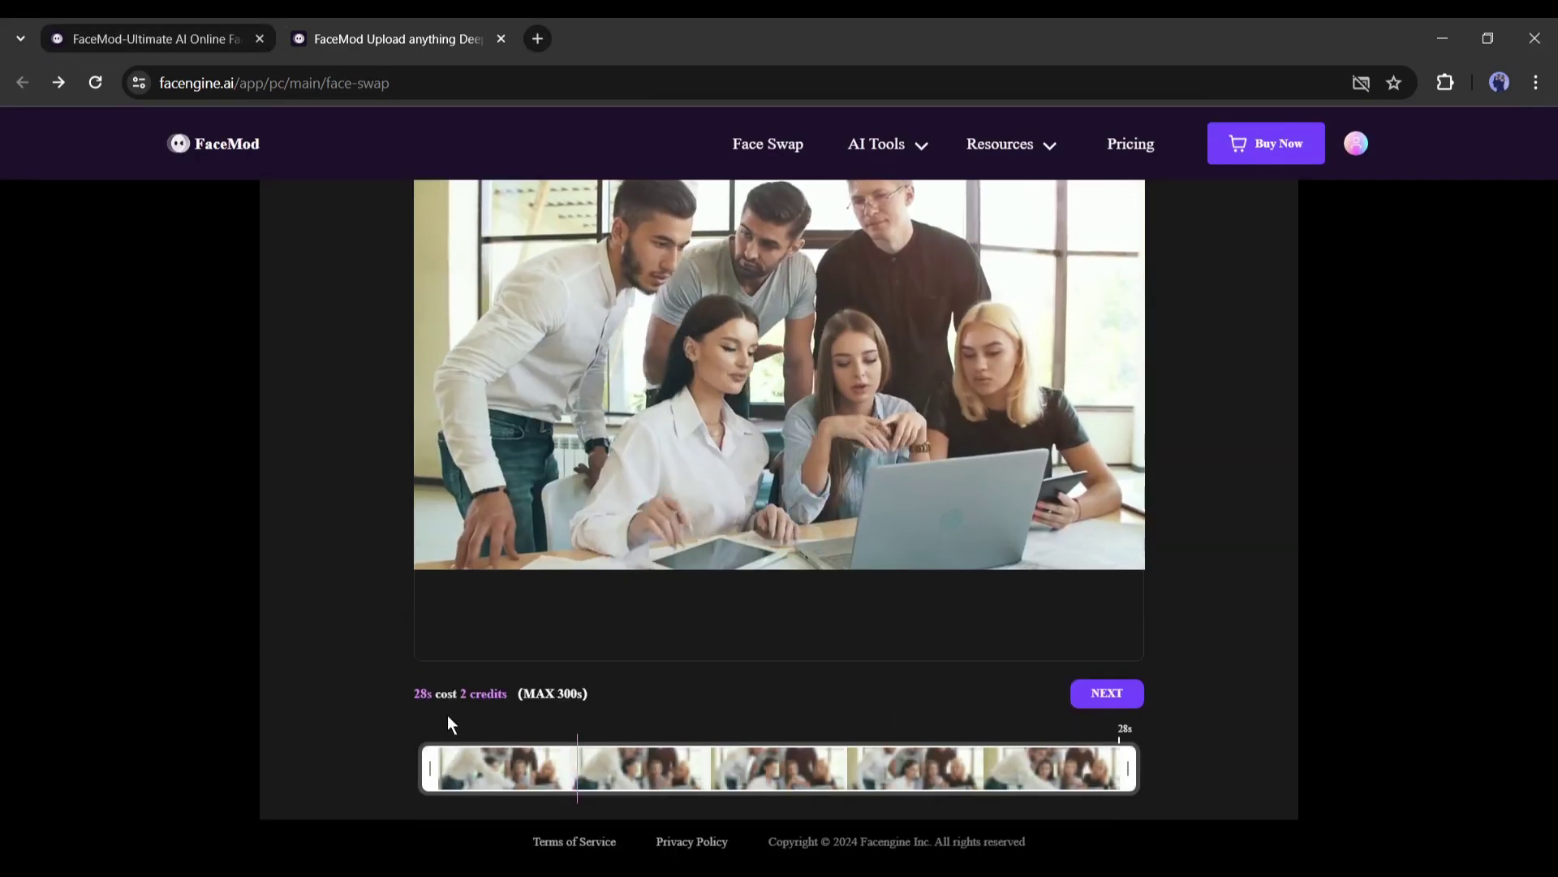
pyautogui.moveTo(430, 767); pyautogui.dragTo(578, 779)
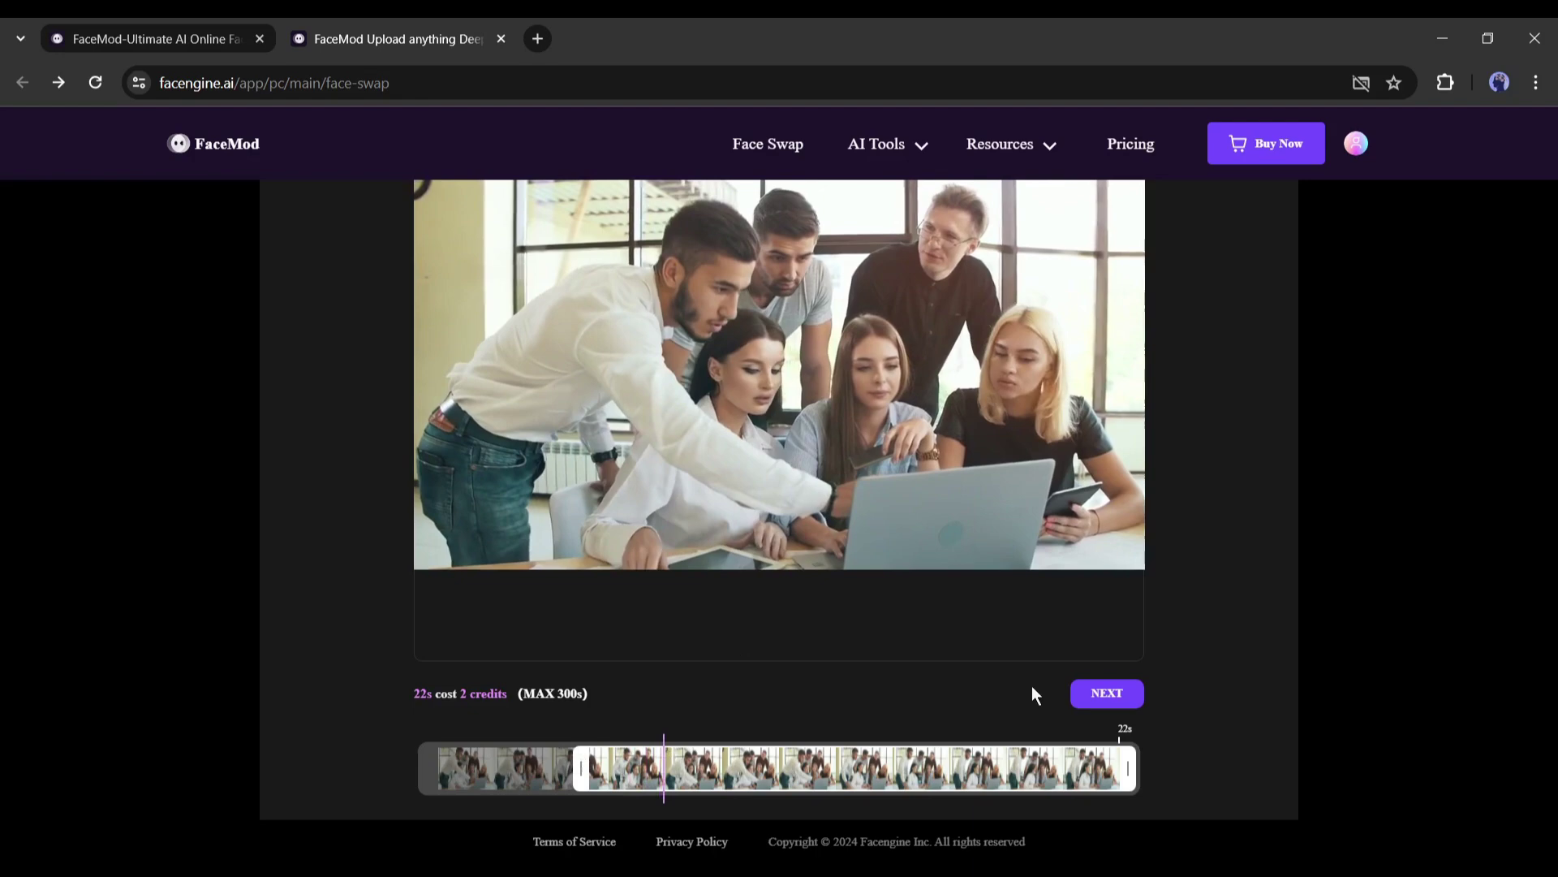
pyautogui.click(1101, 693)
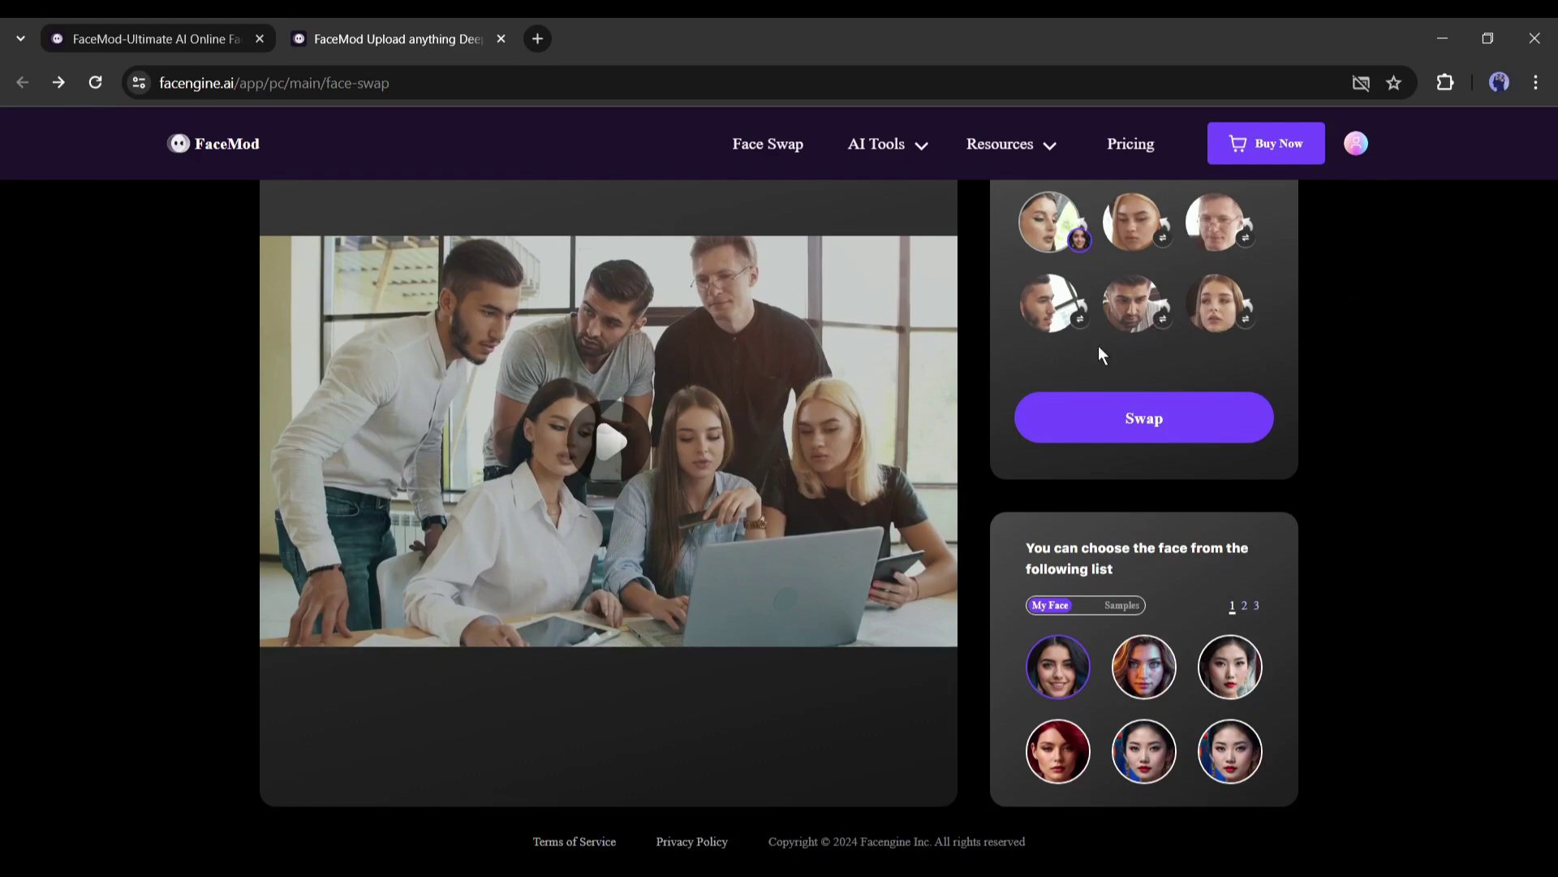
# Step: Swap an uploaded face image into the office group video, review the result, and go back
pyautogui.click(1078, 240)
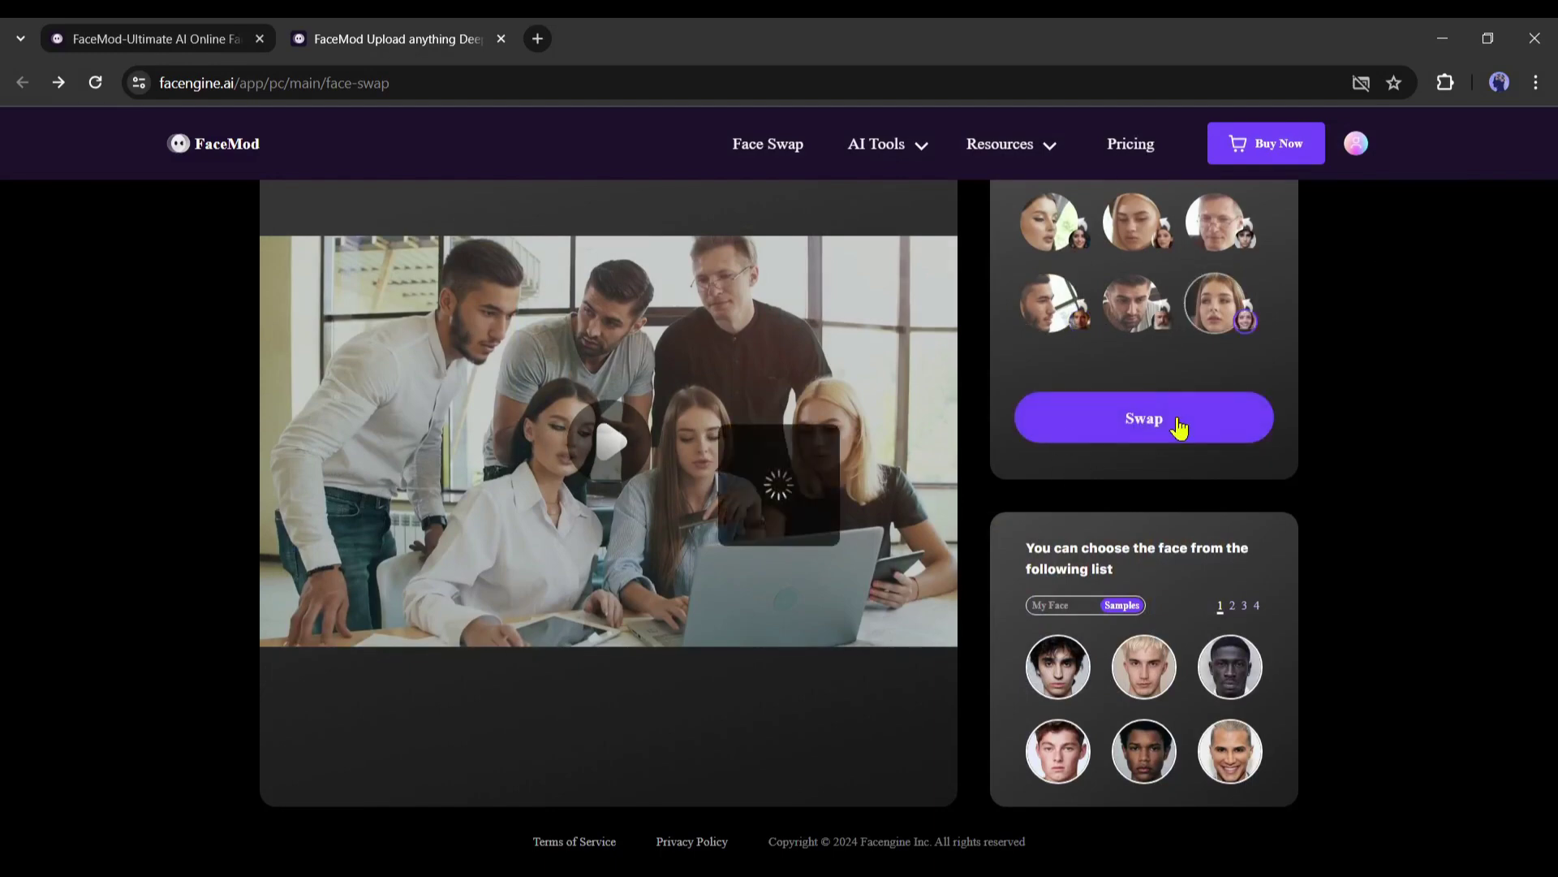
pyautogui.click(1176, 419)
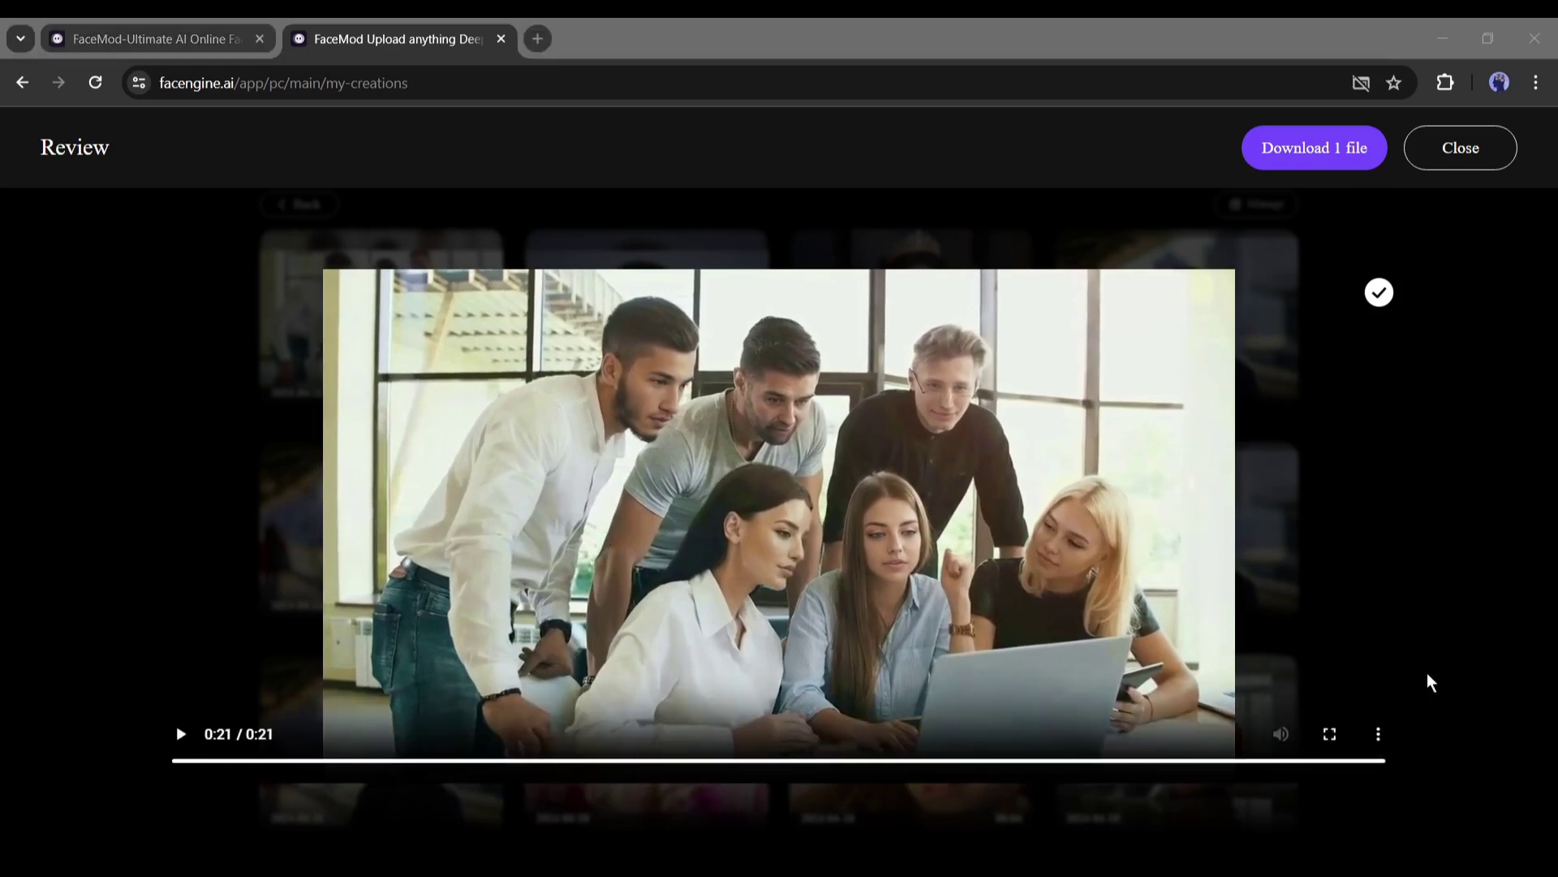
pyautogui.click(630, 185)
pyautogui.click(296, 207)
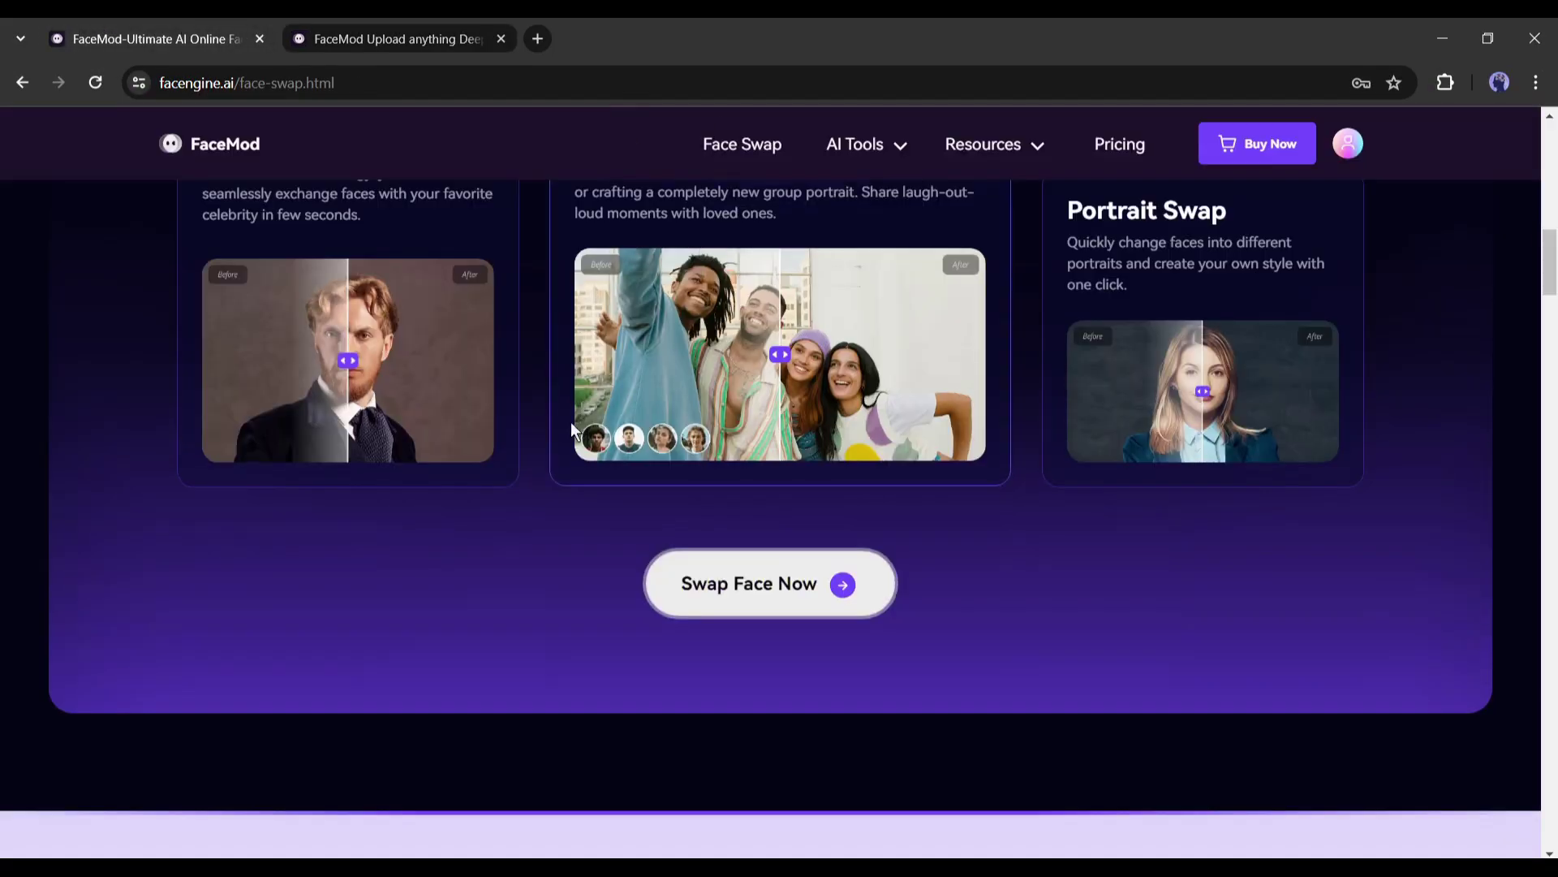
pyautogui.scroll(-5, 571, 422)
pyautogui.scroll(-5, 590, 498)
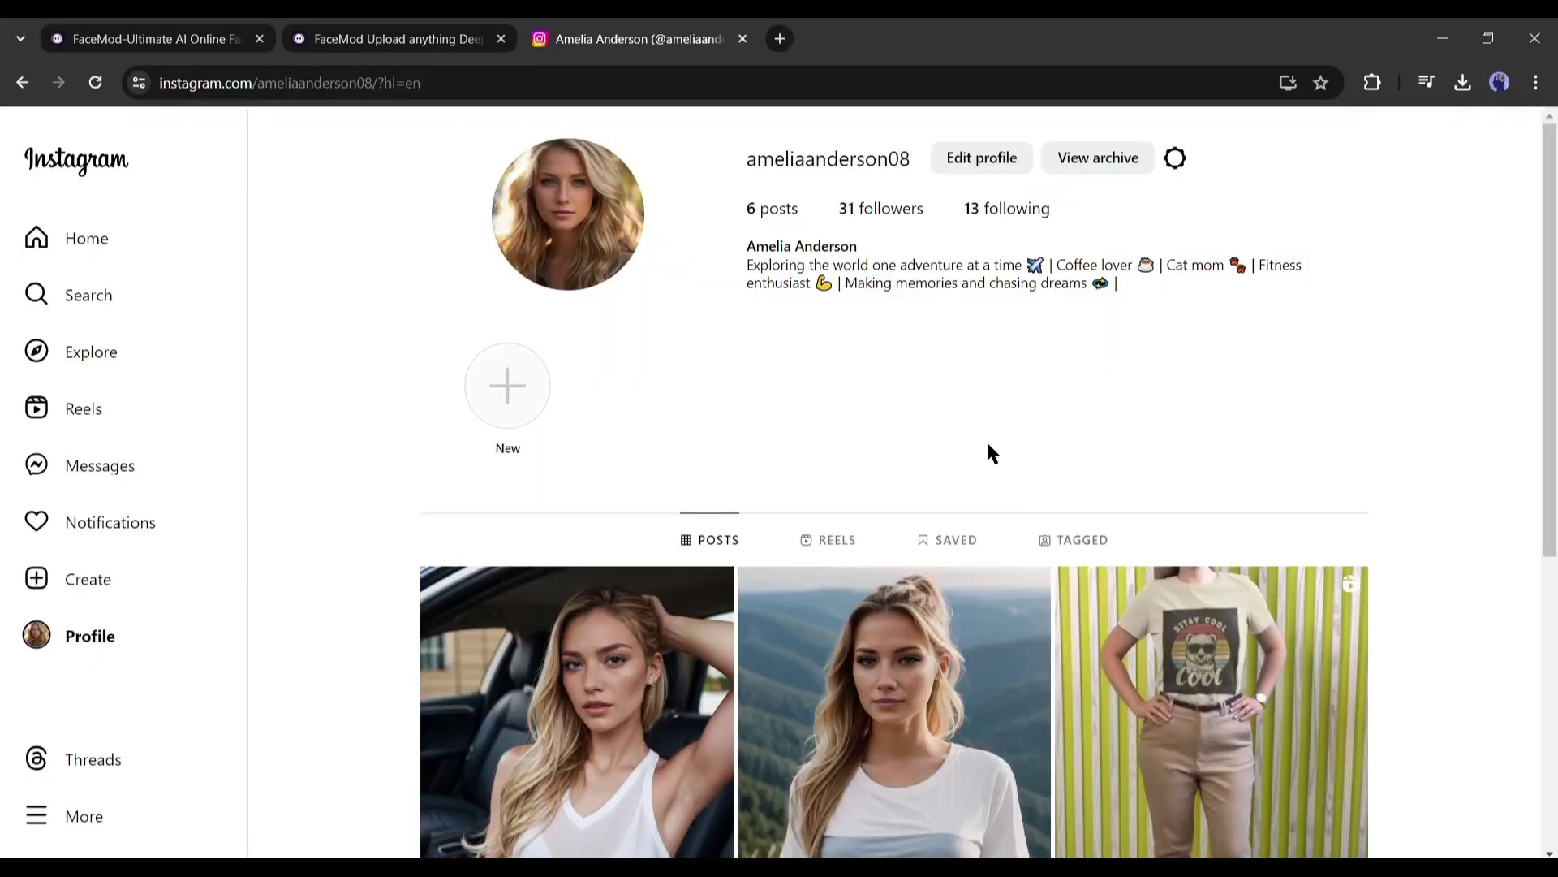
pyautogui.scroll(-2, 1020, 553)
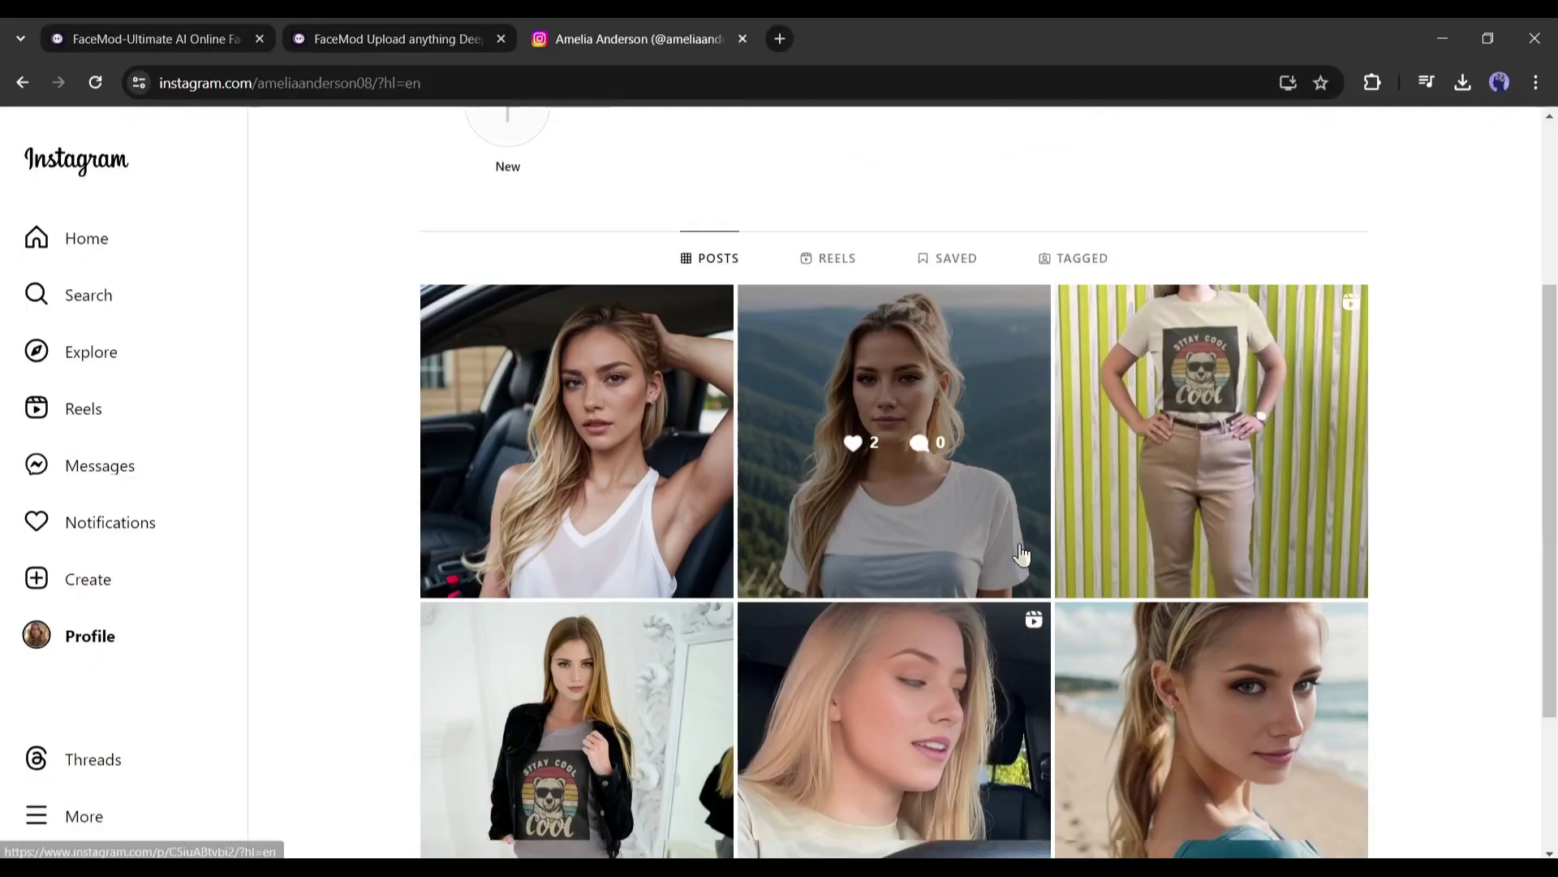
pyautogui.scroll(-2, 1021, 554)
pyautogui.scroll(4, 789, 557)
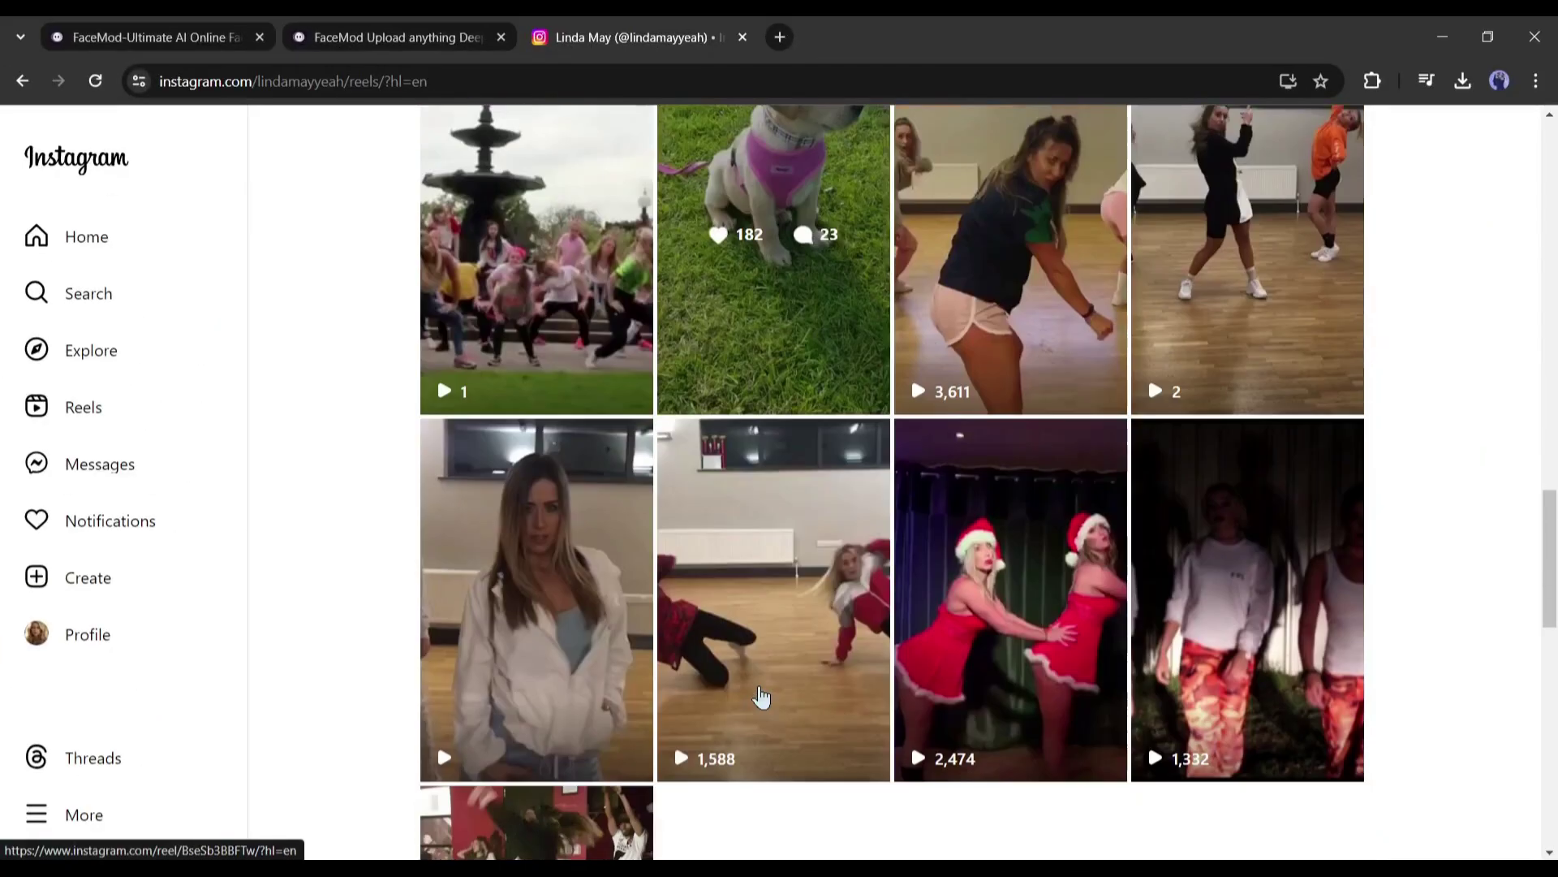
pyautogui.scroll(-3, 760, 697)
pyautogui.scroll(-2, 758, 697)
pyautogui.scroll(-2, 753, 695)
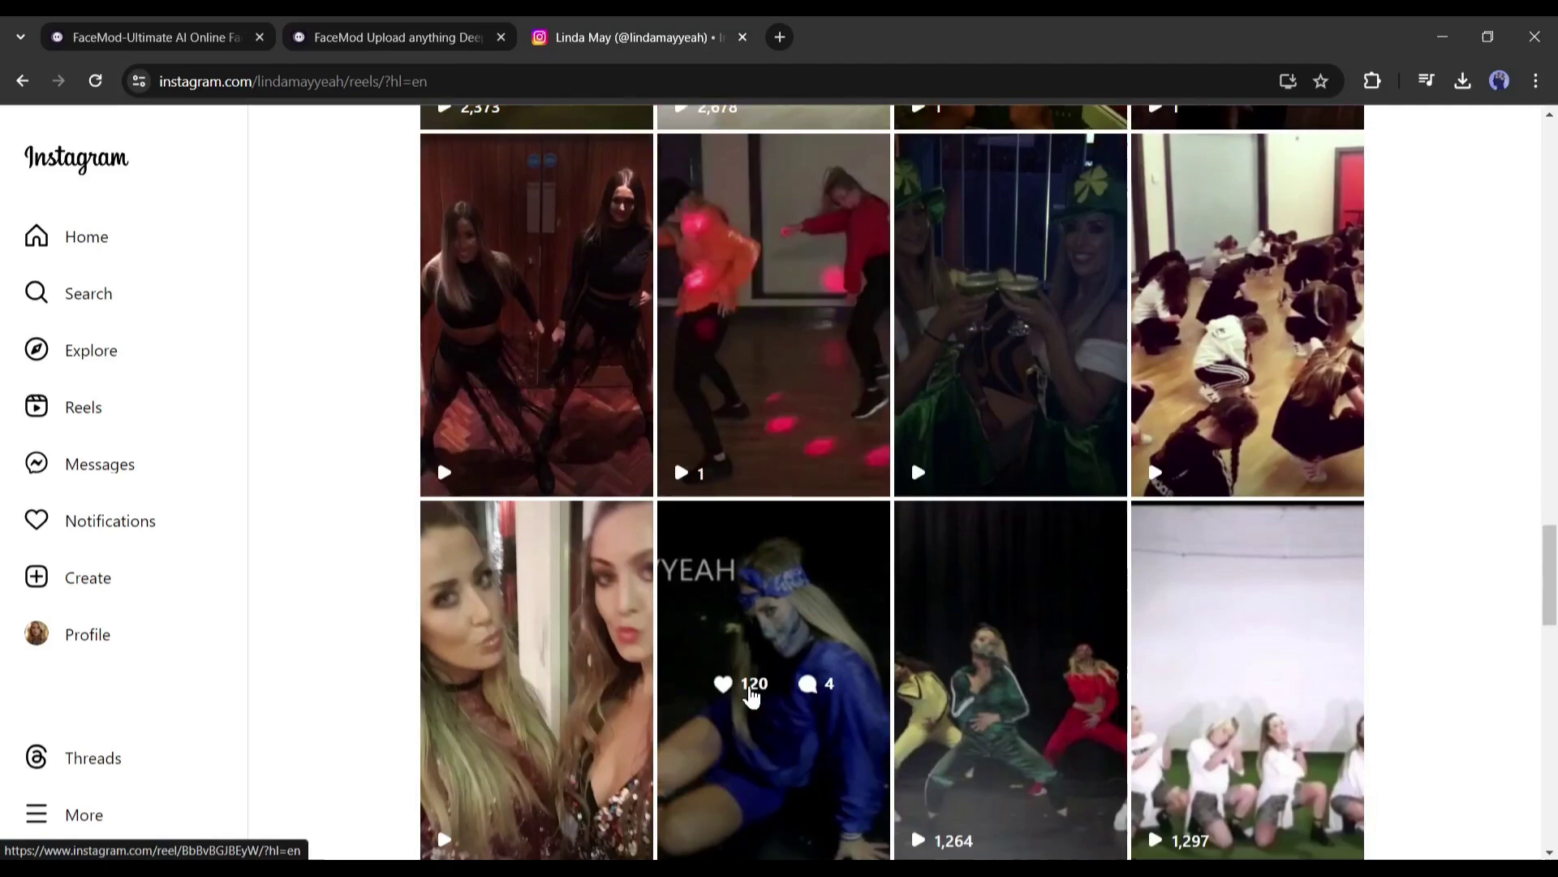
pyautogui.scroll(-2, 753, 694)
pyautogui.scroll(-1, 753, 696)
pyautogui.scroll(-3, 752, 696)
pyautogui.scroll(-3, 751, 696)
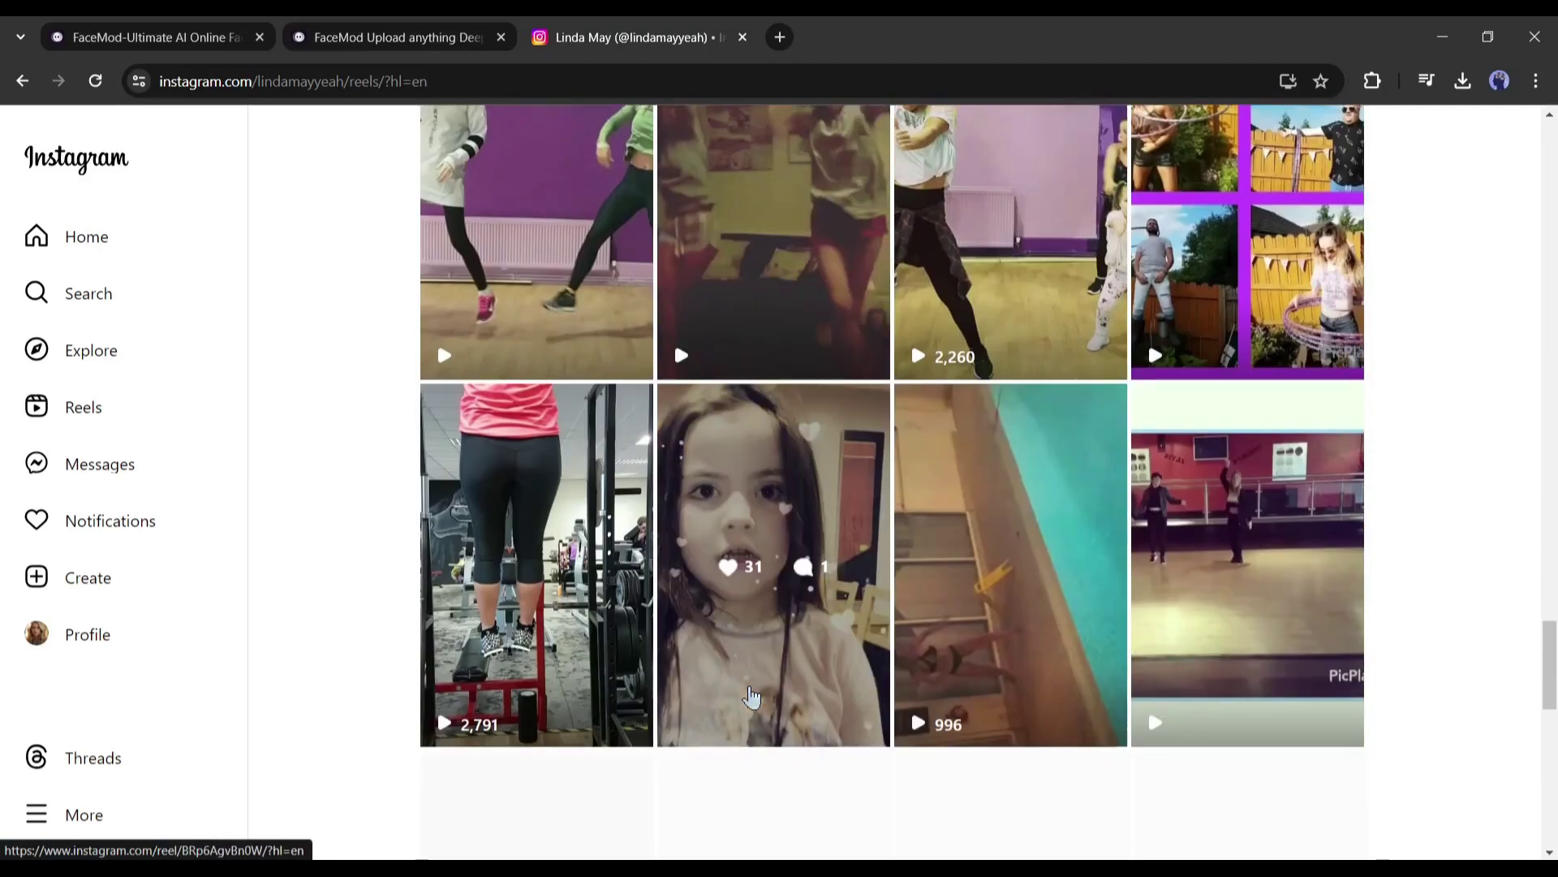
pyautogui.scroll(-2, 612, 724)
pyautogui.scroll(-3, 598, 723)
pyautogui.scroll(-1, 600, 725)
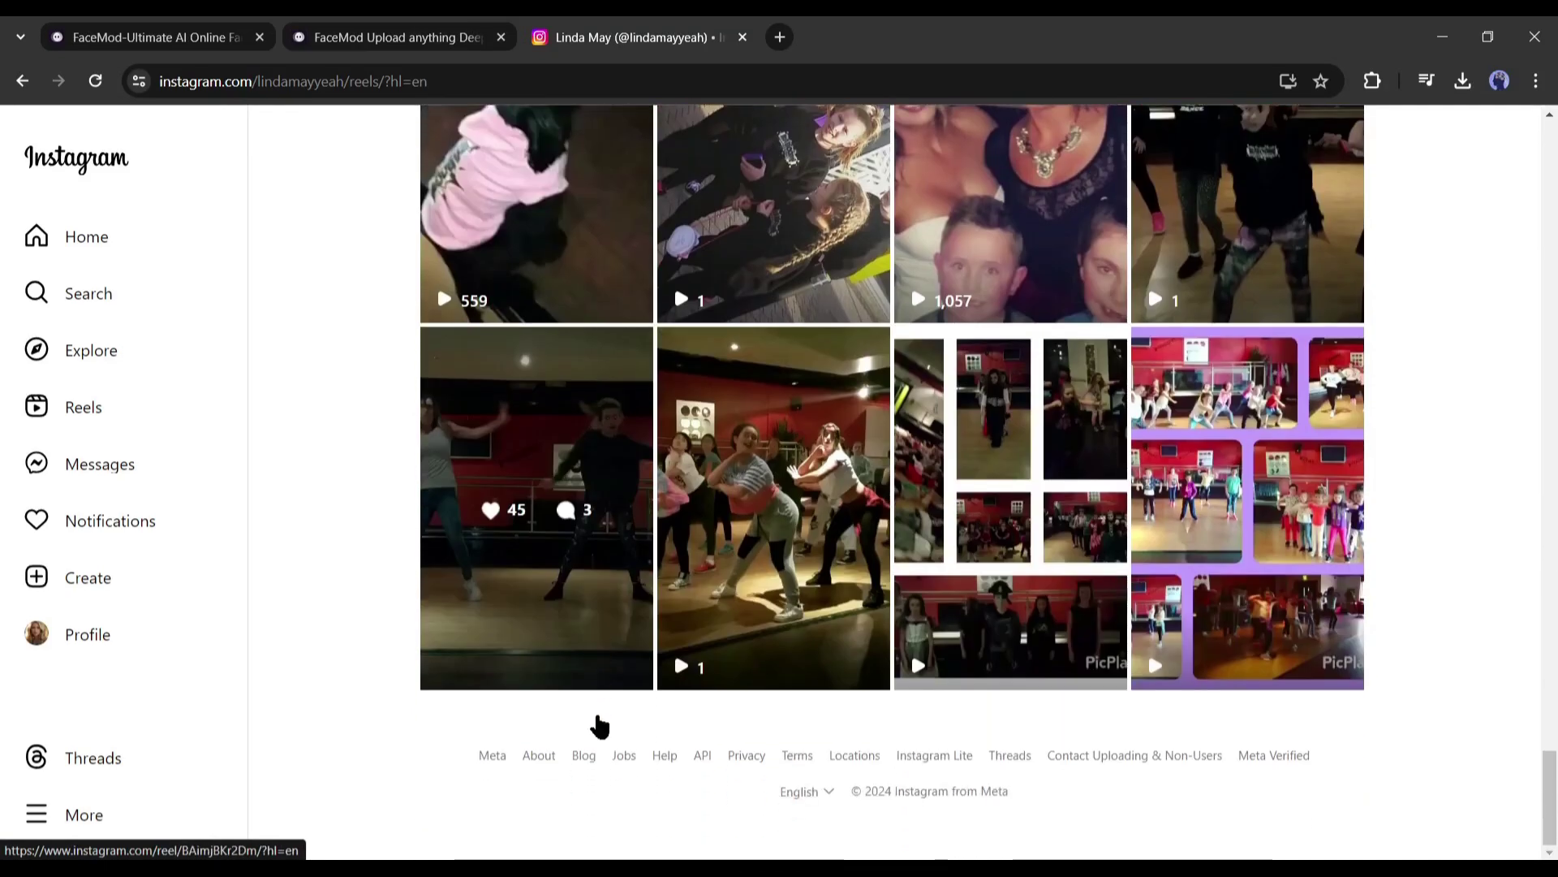
# Step: Close the Instagram tab with Ctrl+W to return to FaceMod's templates
pyautogui.hotkey('ctrl', 'w')
pyautogui.scroll(-1, 401, 463)
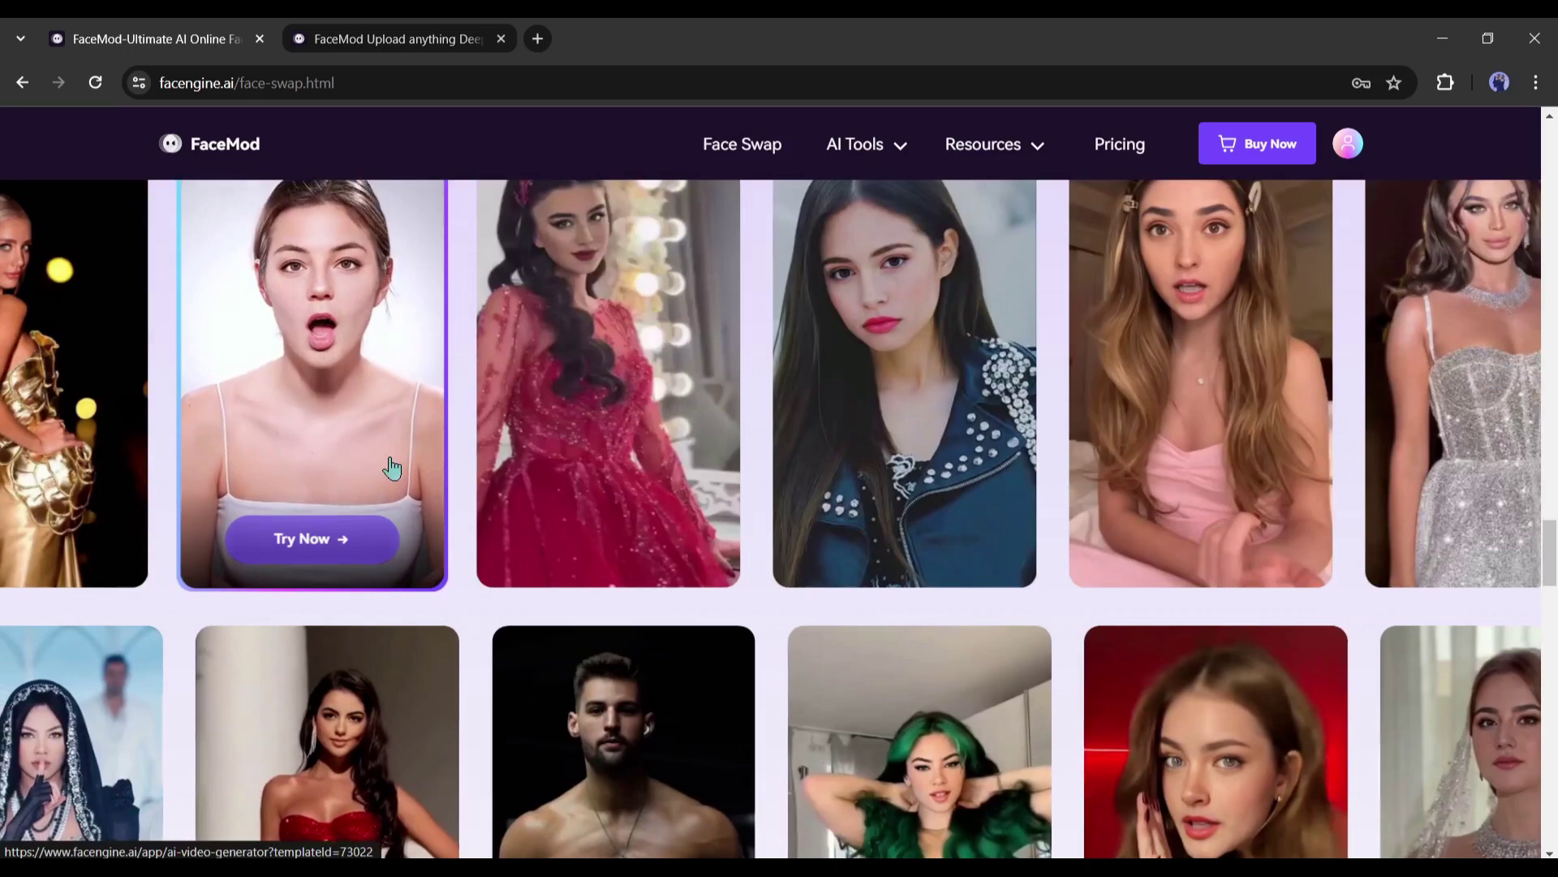
pyautogui.scroll(-2, 394, 470)
pyautogui.scroll(-1, 394, 474)
pyautogui.scroll(-1, 394, 474)
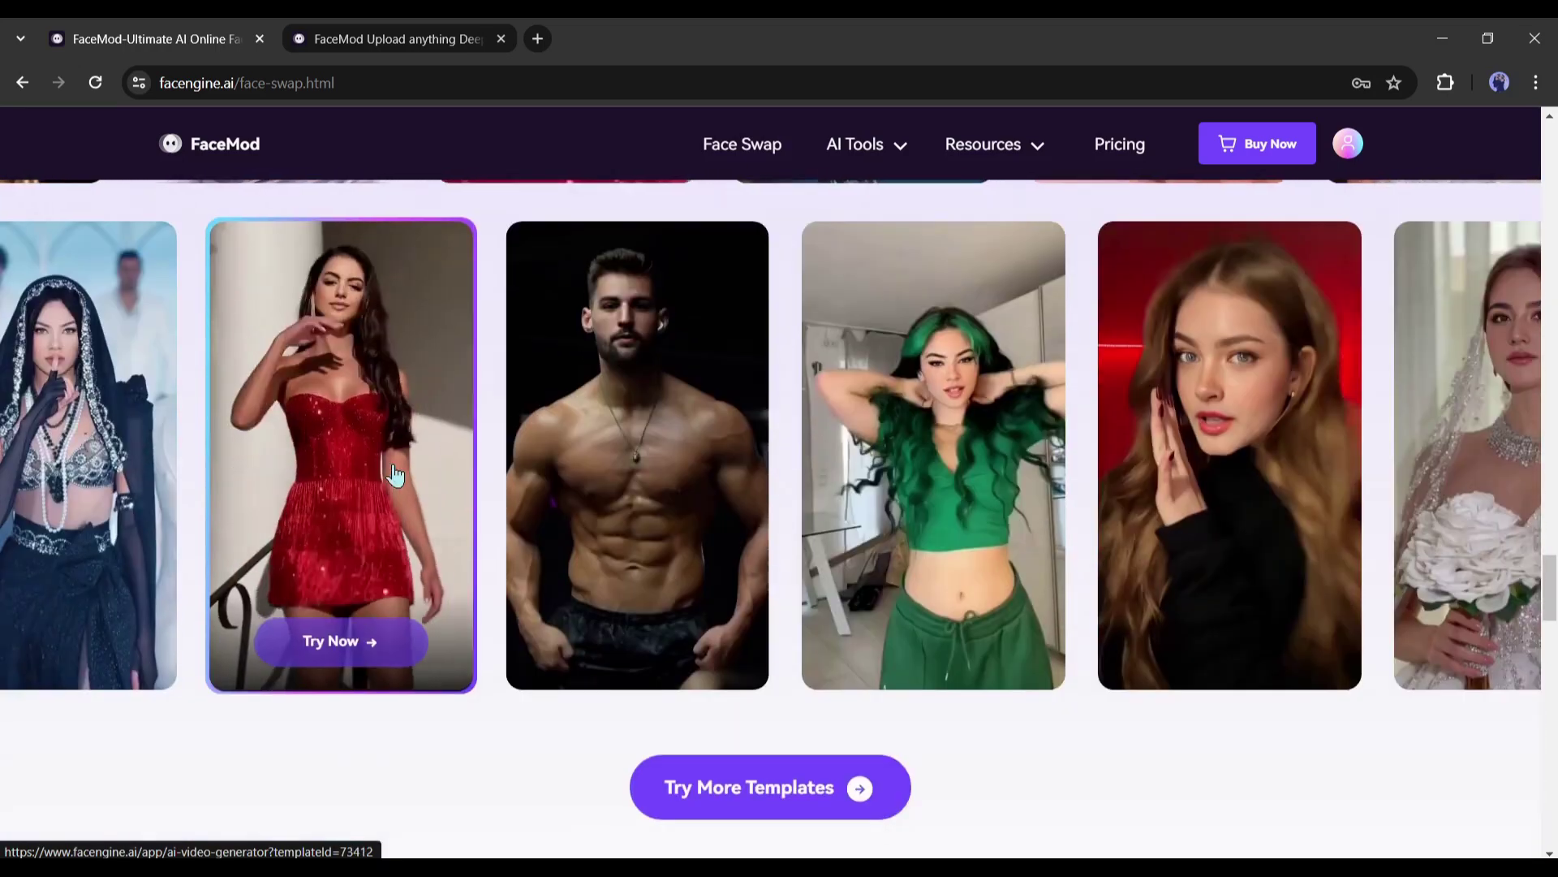
pyautogui.scroll(1, 642, 511)
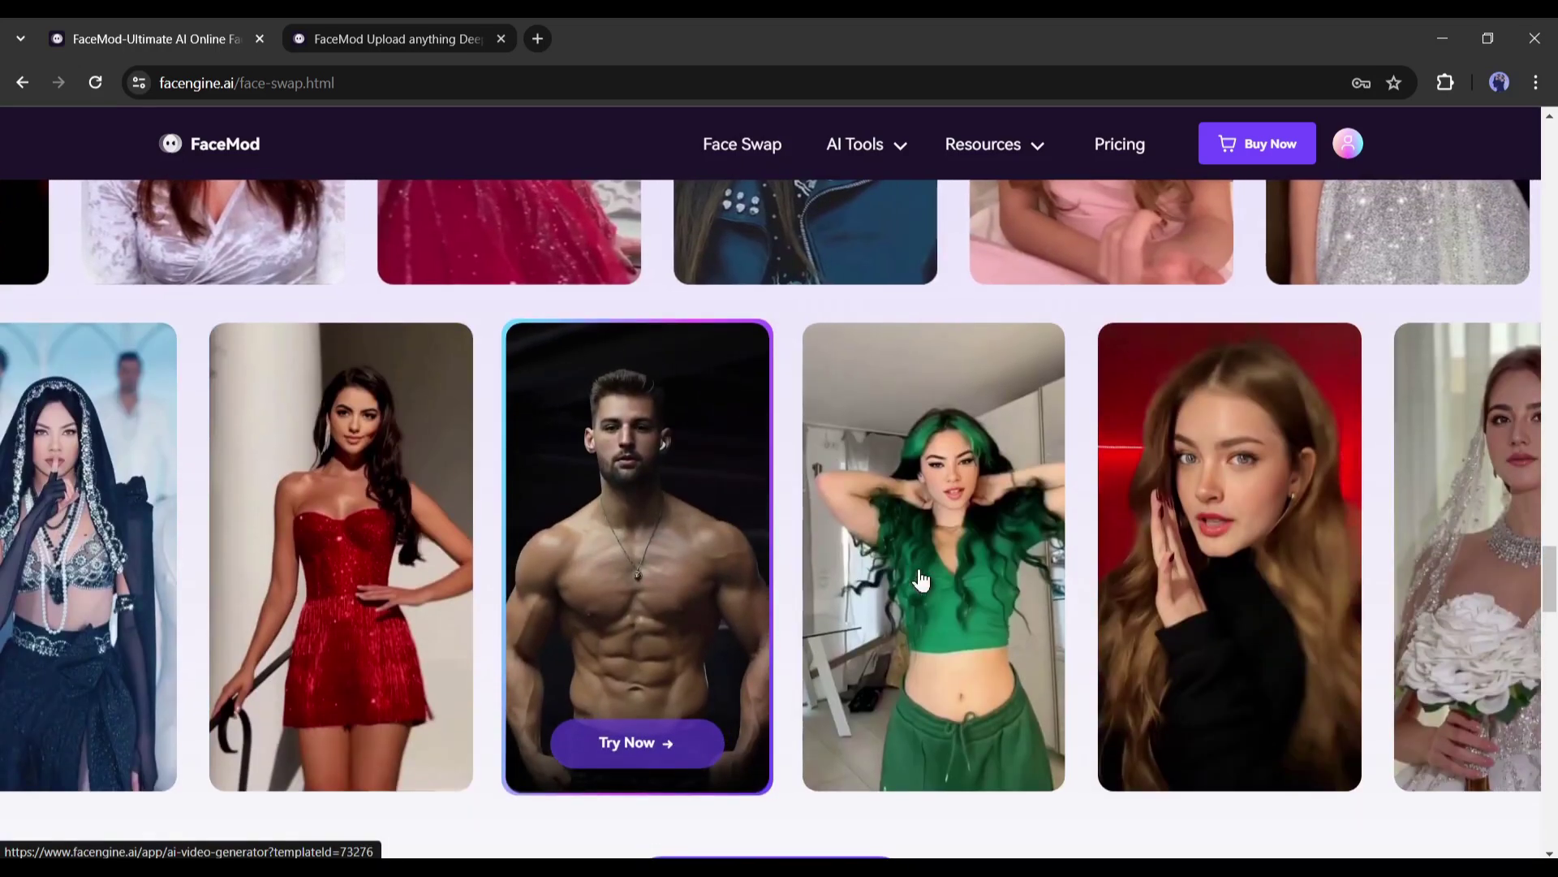
pyautogui.scroll(-2, 1163, 587)
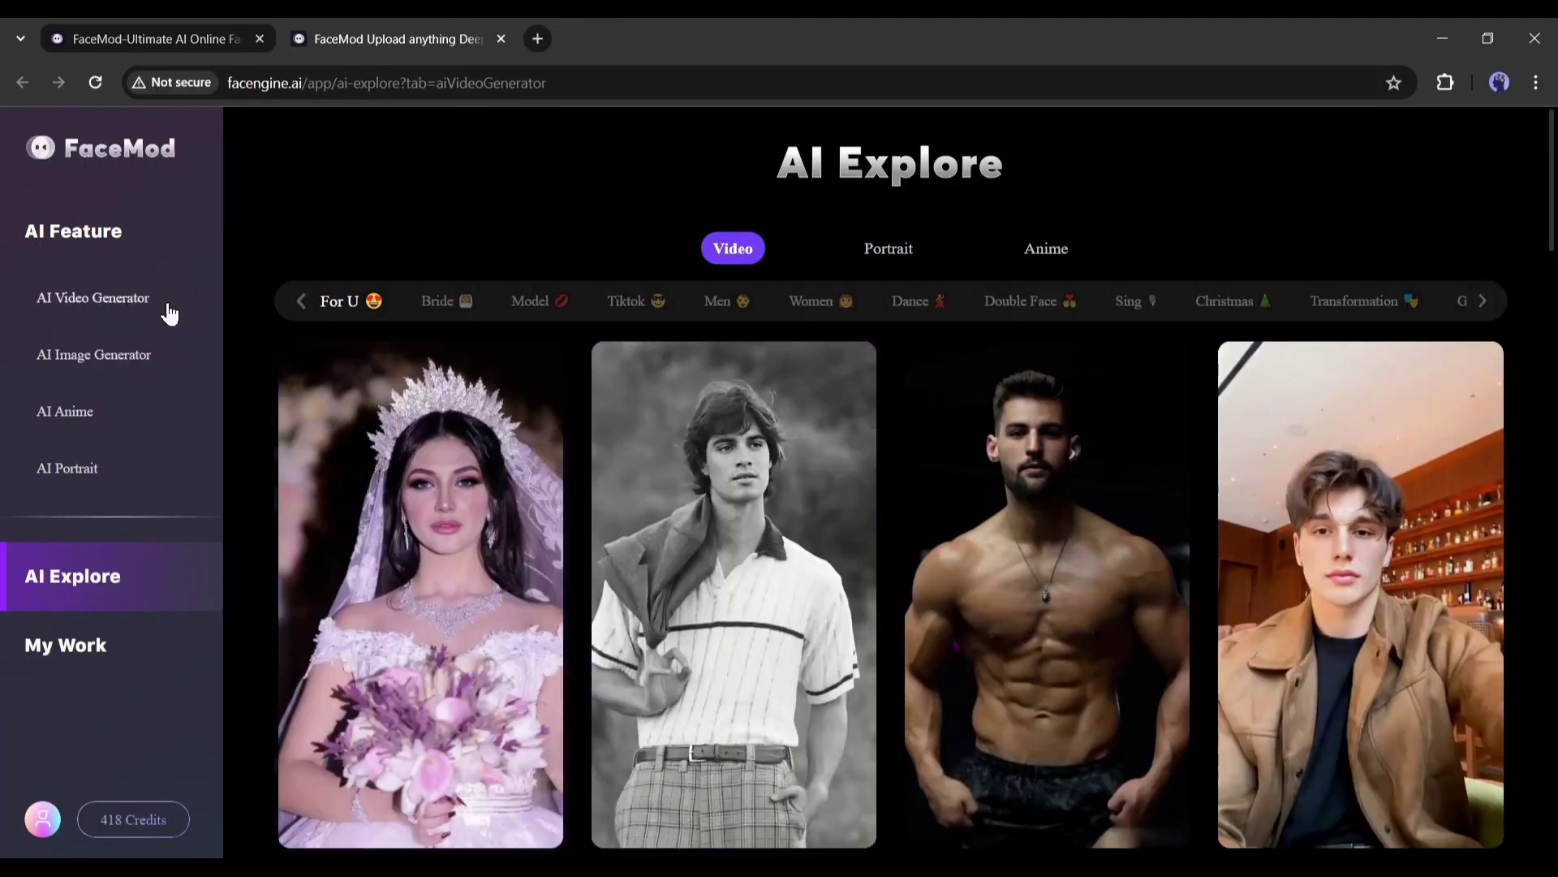
pyautogui.scroll(-2, 1342, 579)
pyautogui.scroll(-3, 1340, 581)
pyautogui.scroll(-4, 1339, 581)
pyautogui.scroll(-2, 1339, 581)
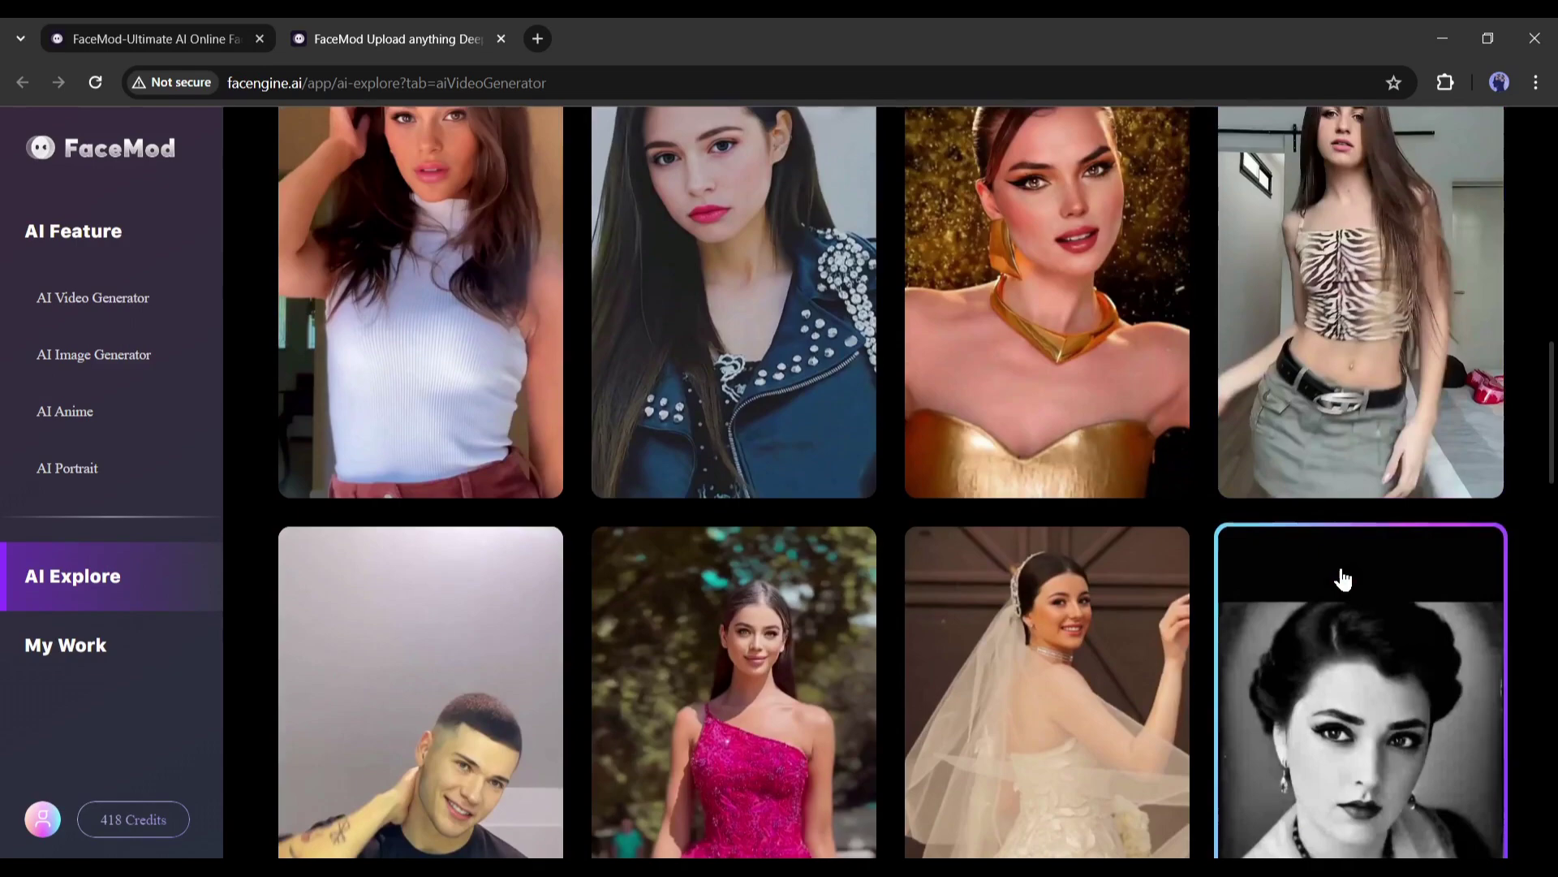
pyautogui.scroll(-3, 1339, 581)
pyautogui.scroll(-4, 1128, 627)
pyautogui.scroll(4, 794, 627)
pyautogui.scroll(1, 801, 556)
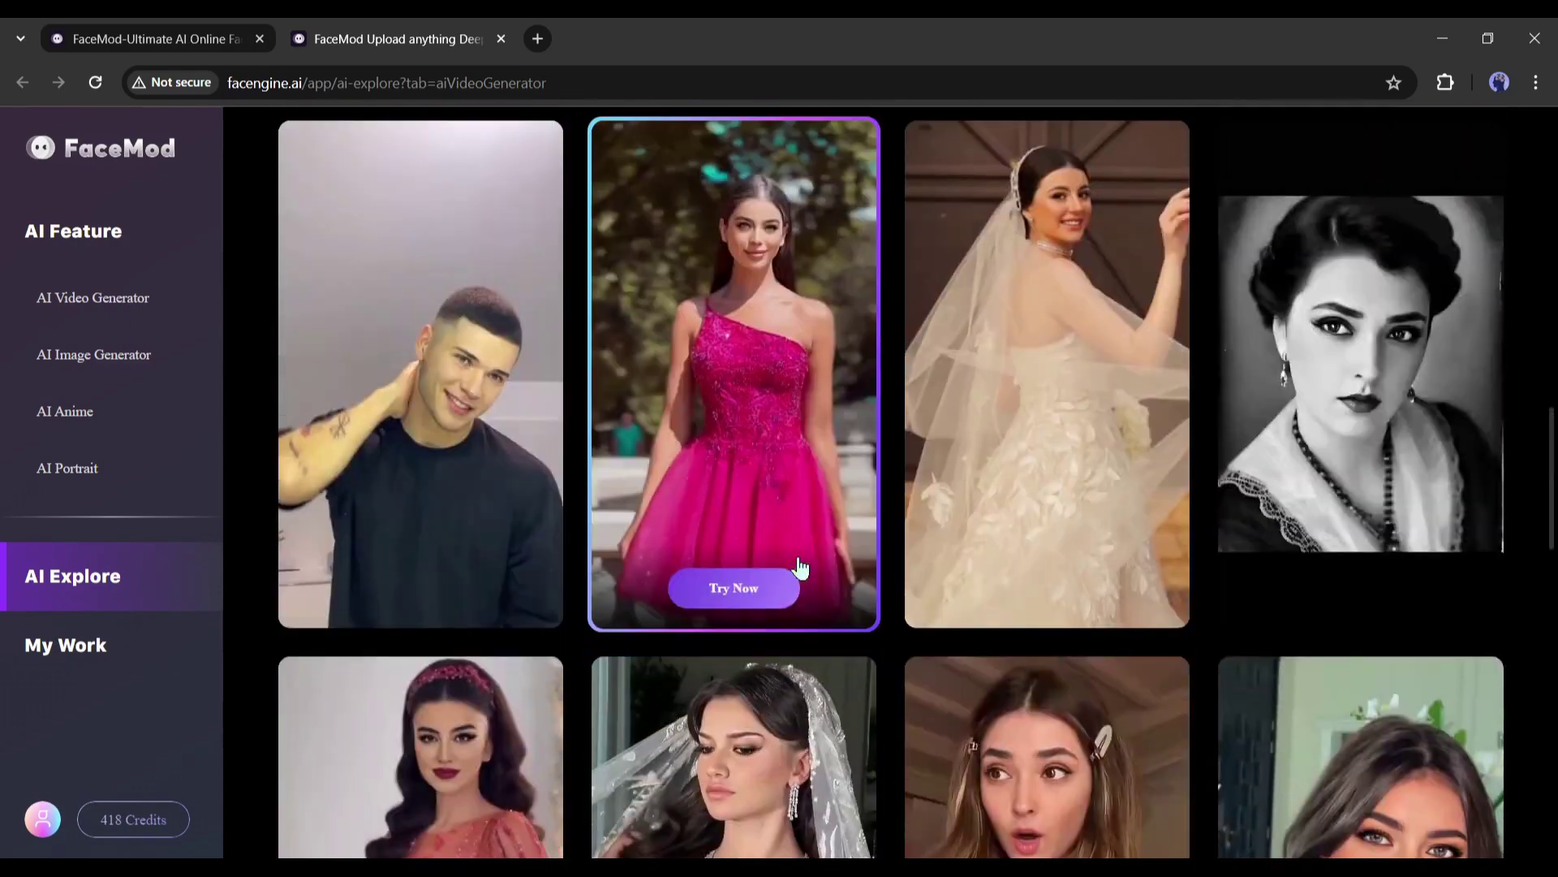
pyautogui.scroll(4, 1433, 499)
# Step: Open the zebra-top dancing template from AI Explore in the video generator
pyautogui.click(1432, 499)
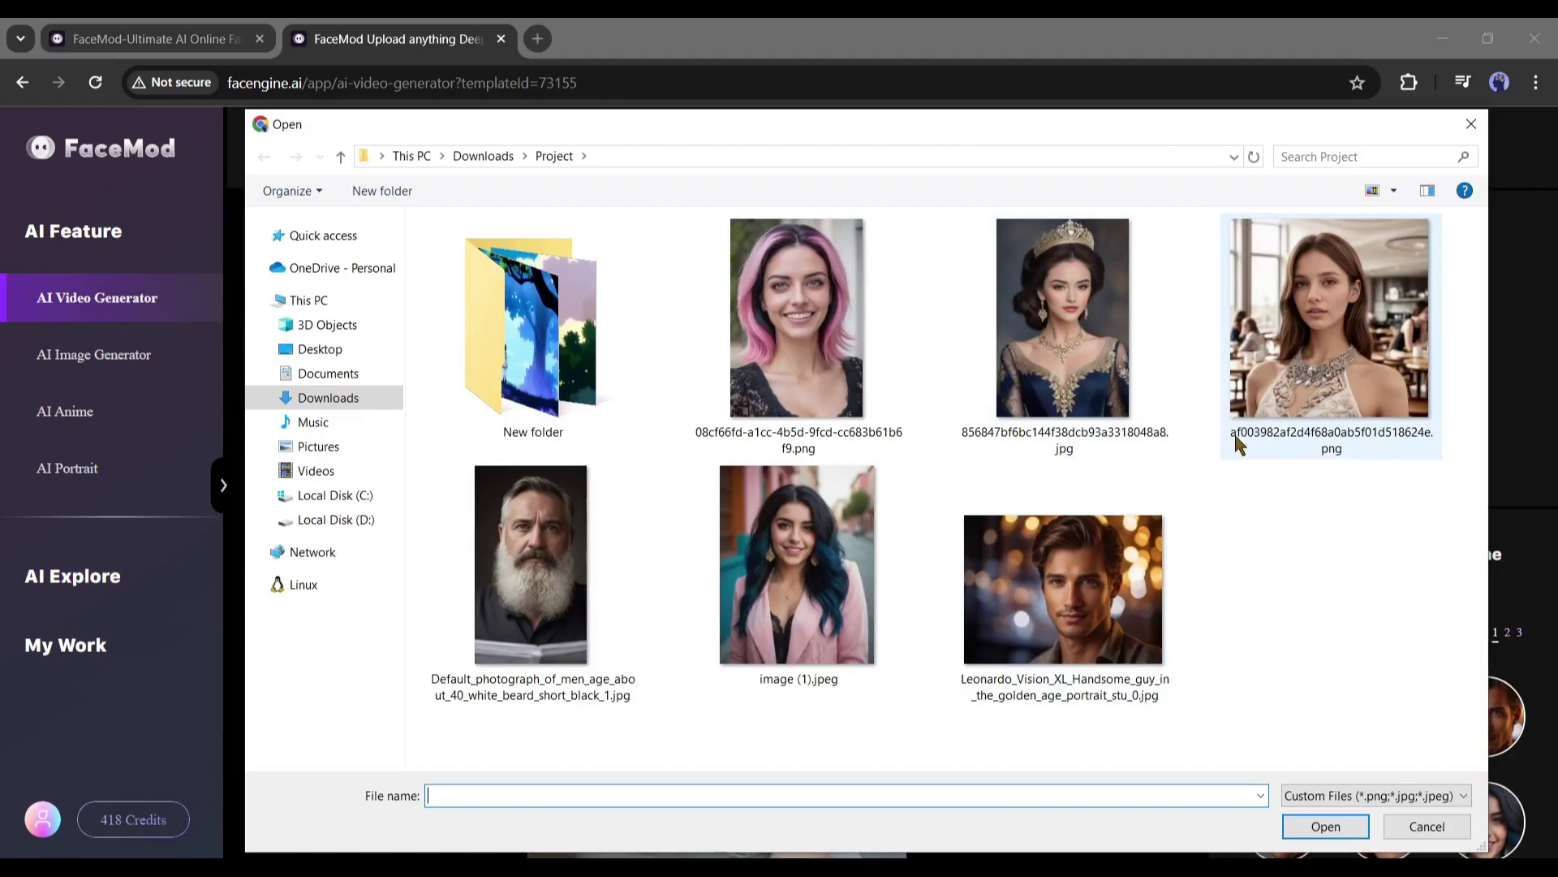
# Step: Swap a face into the dancing template, play it, save it to My Work, and open AI Portrait
pyautogui.doubleClick(1242, 445)
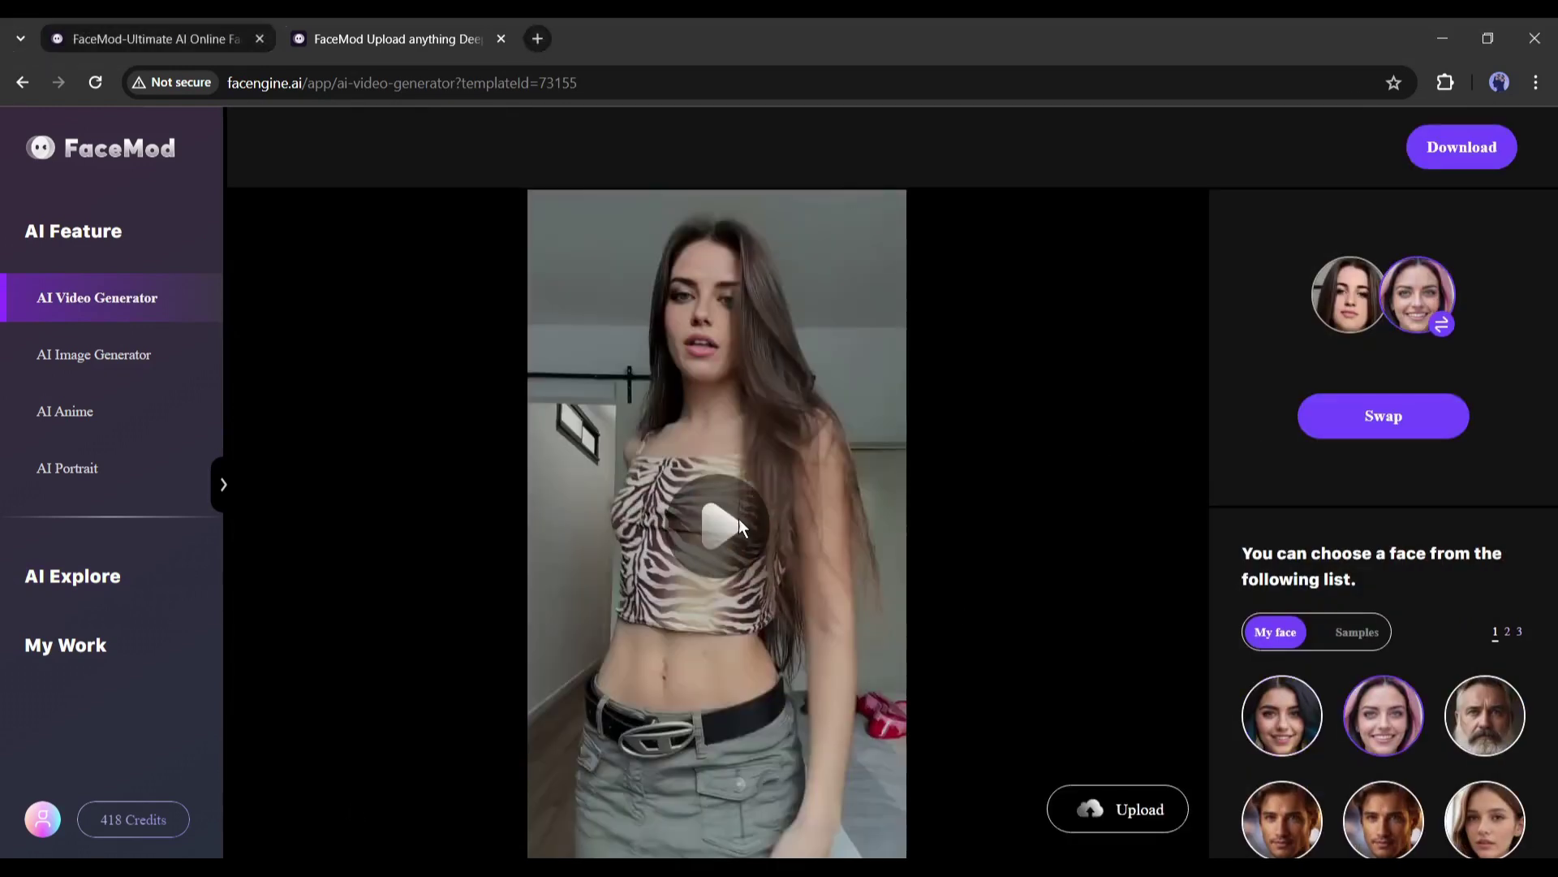
pyautogui.click(739, 517)
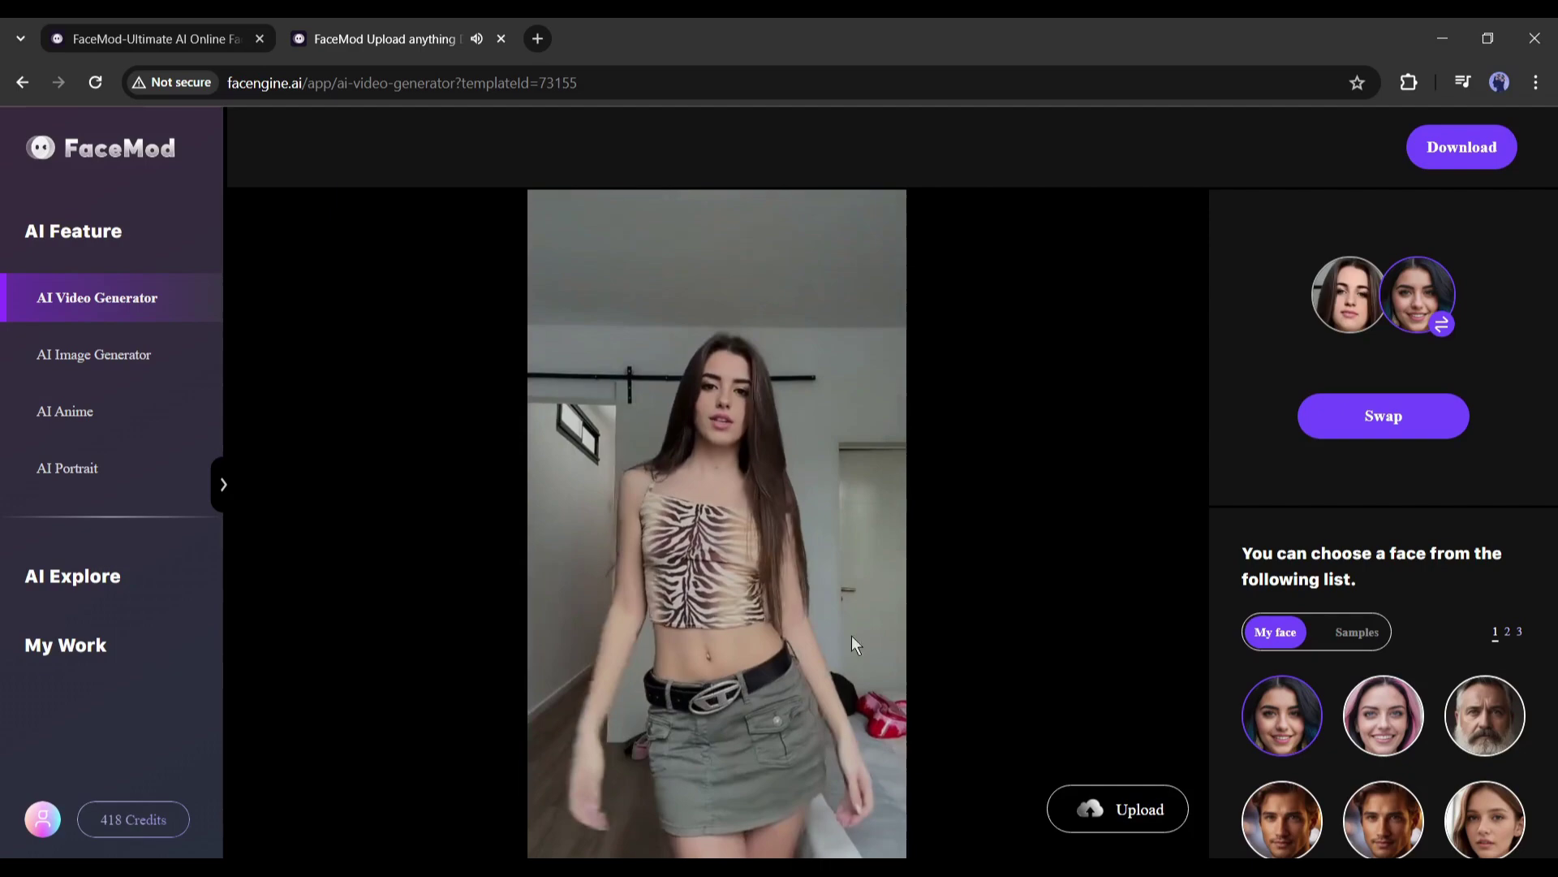
pyautogui.click(81, 478)
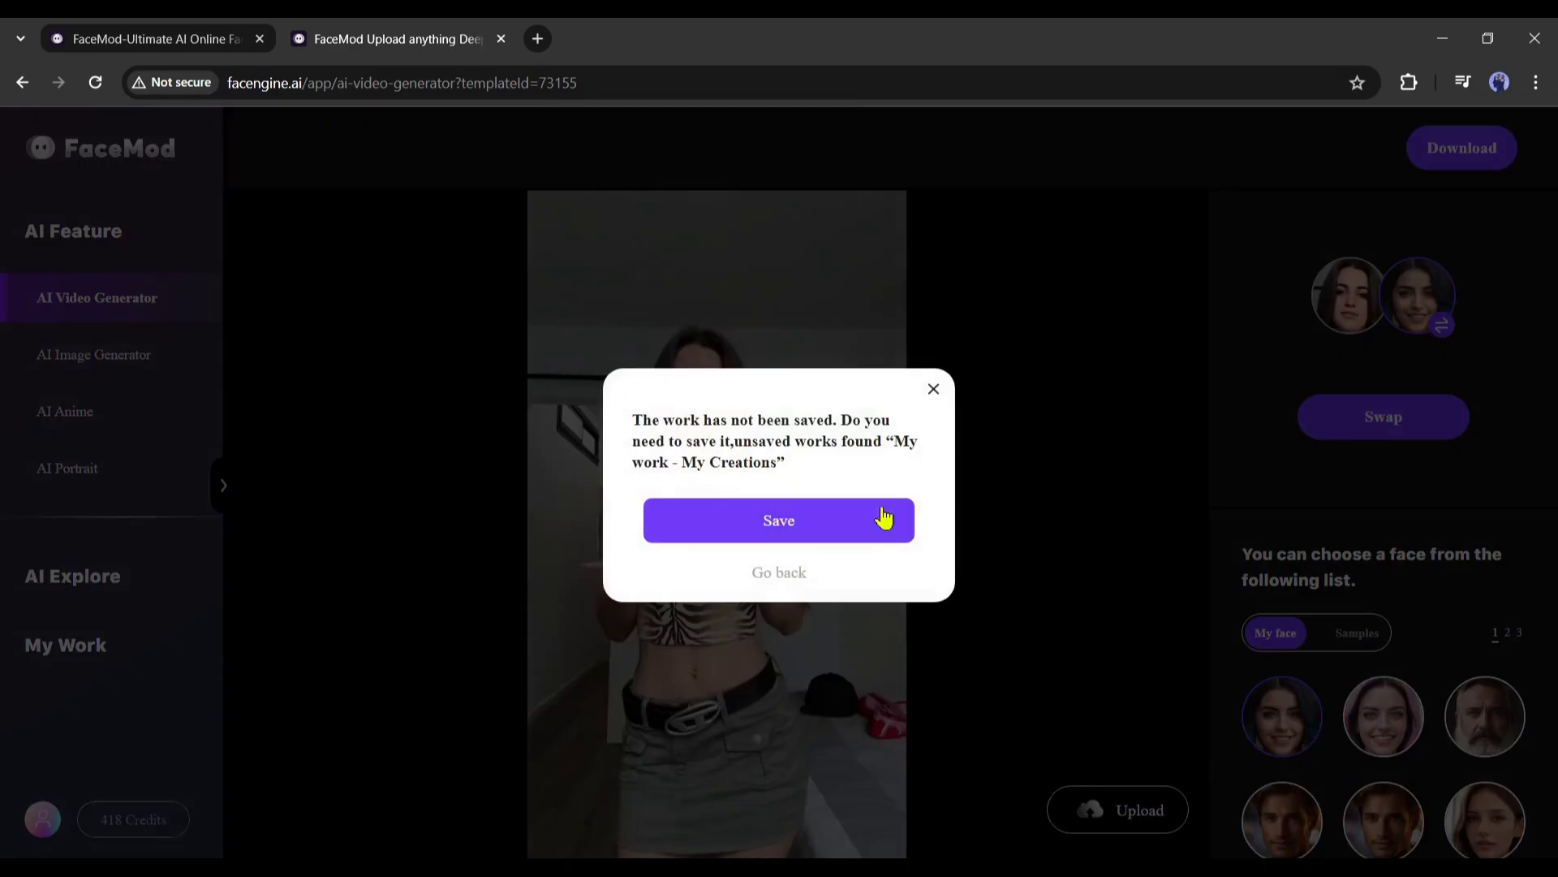
pyautogui.click(884, 519)
pyautogui.click(73, 482)
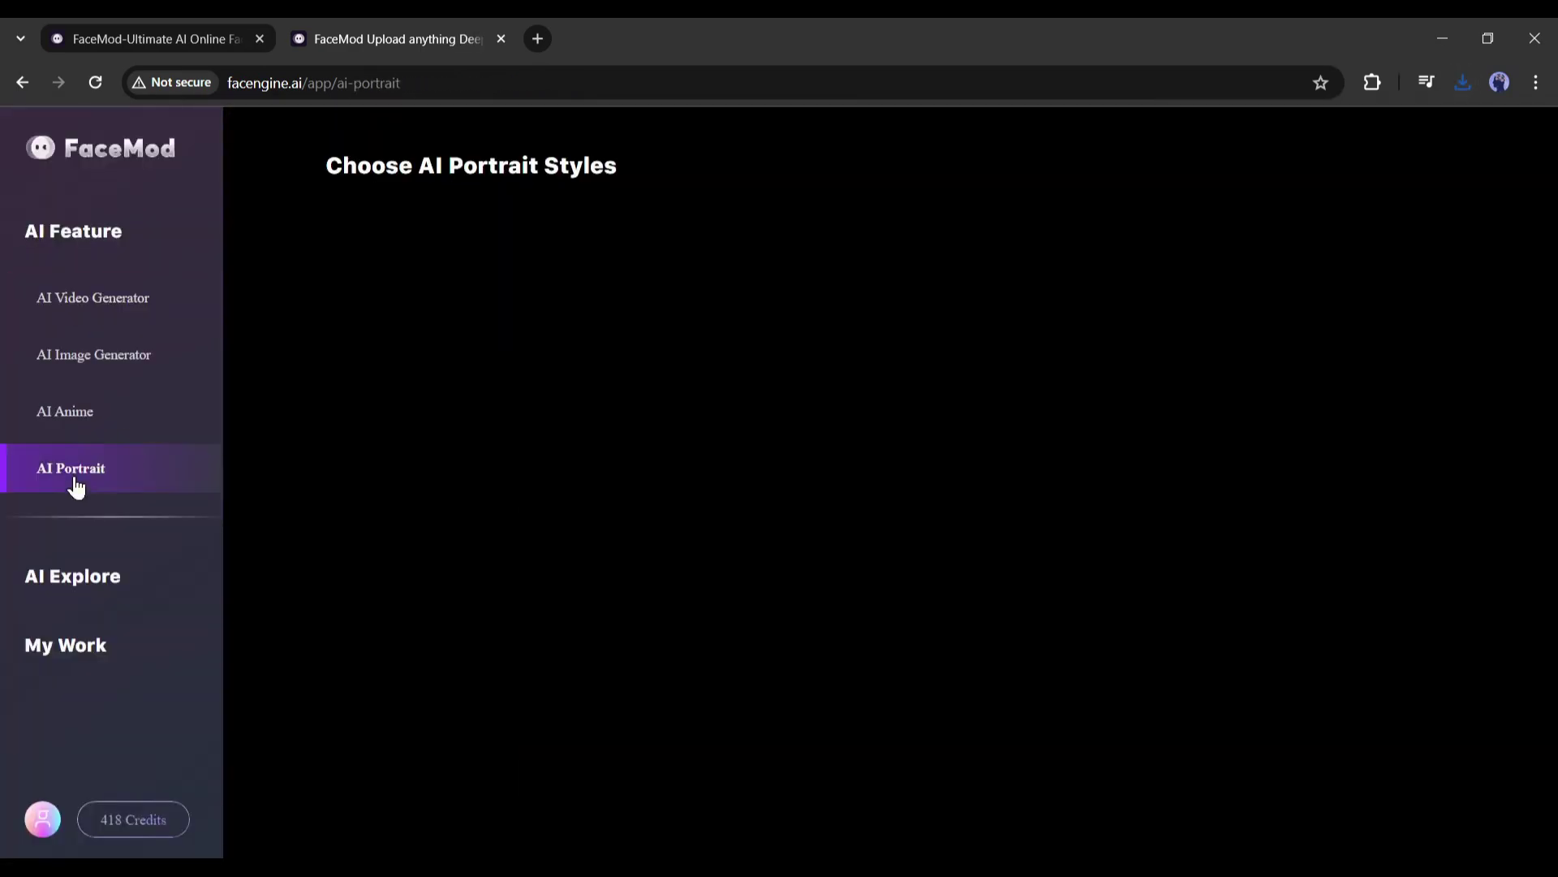
pyautogui.scroll(-10, 755, 528)
pyautogui.scroll(-5, 686, 532)
pyautogui.scroll(-5, 690, 537)
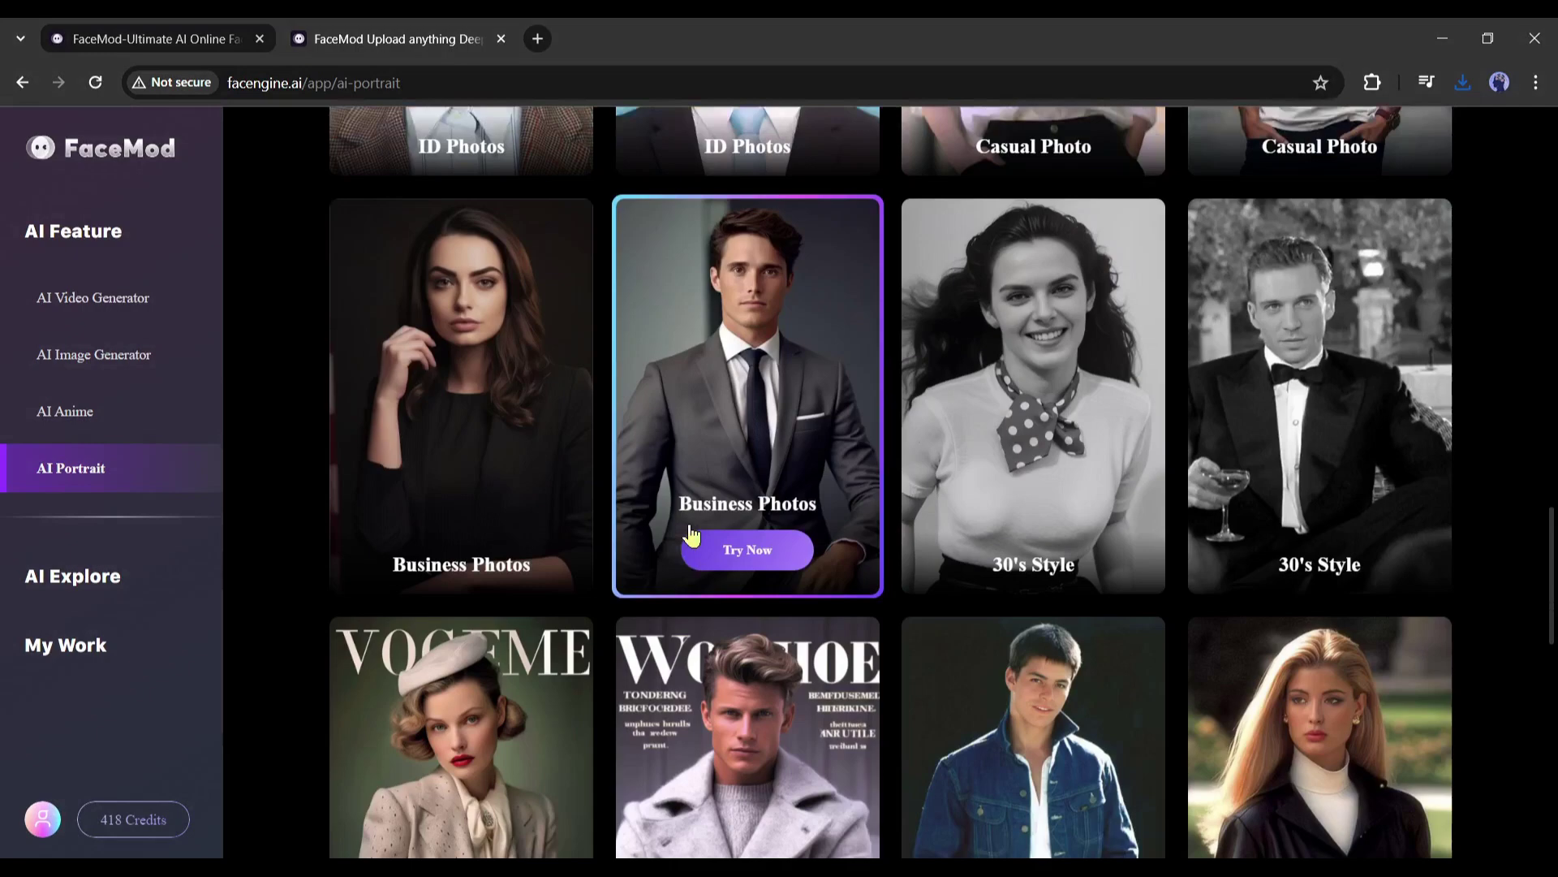
pyautogui.scroll(-5, 688, 538)
pyautogui.scroll(-1, 658, 414)
# Step: Generate four Nature-style portraits with the chosen face and tick the first for the four-image download
pyautogui.click(497, 598)
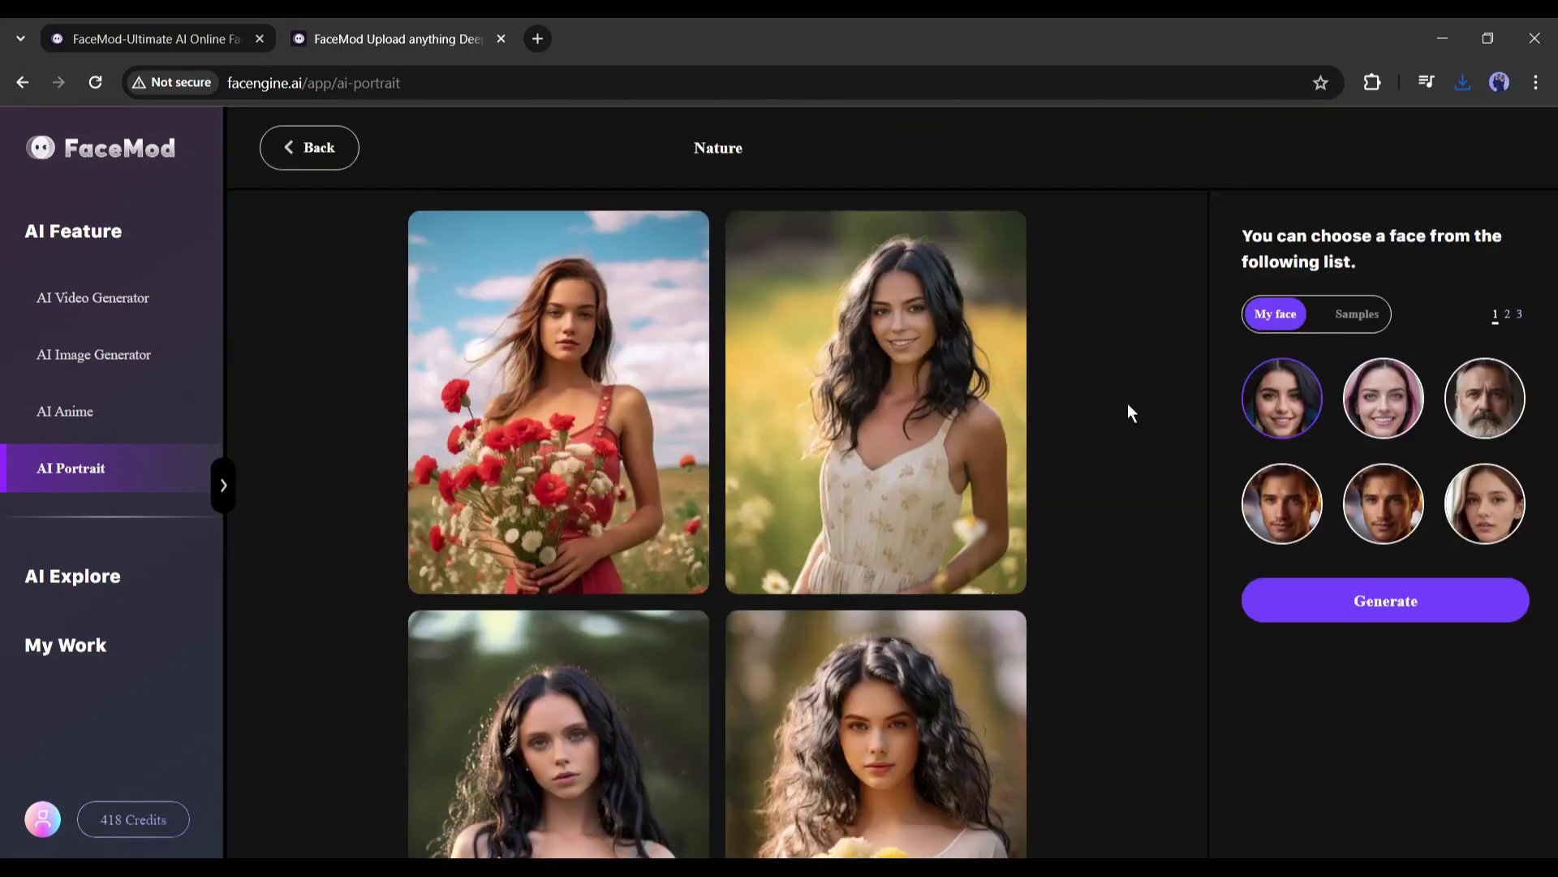
pyautogui.click(1367, 609)
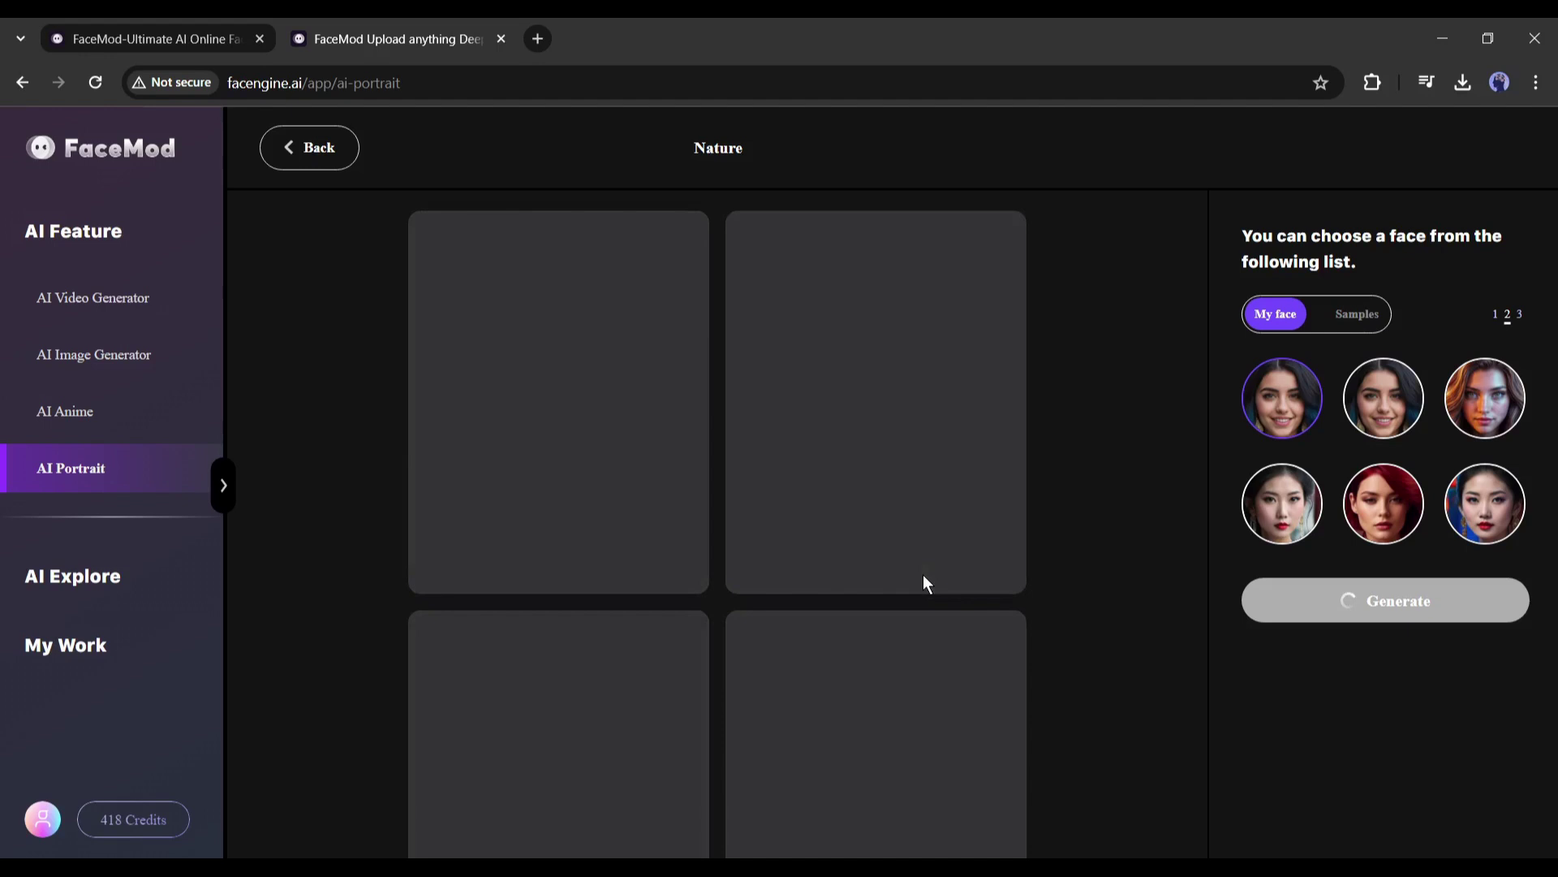
pyautogui.scroll(-2, 629, 484)
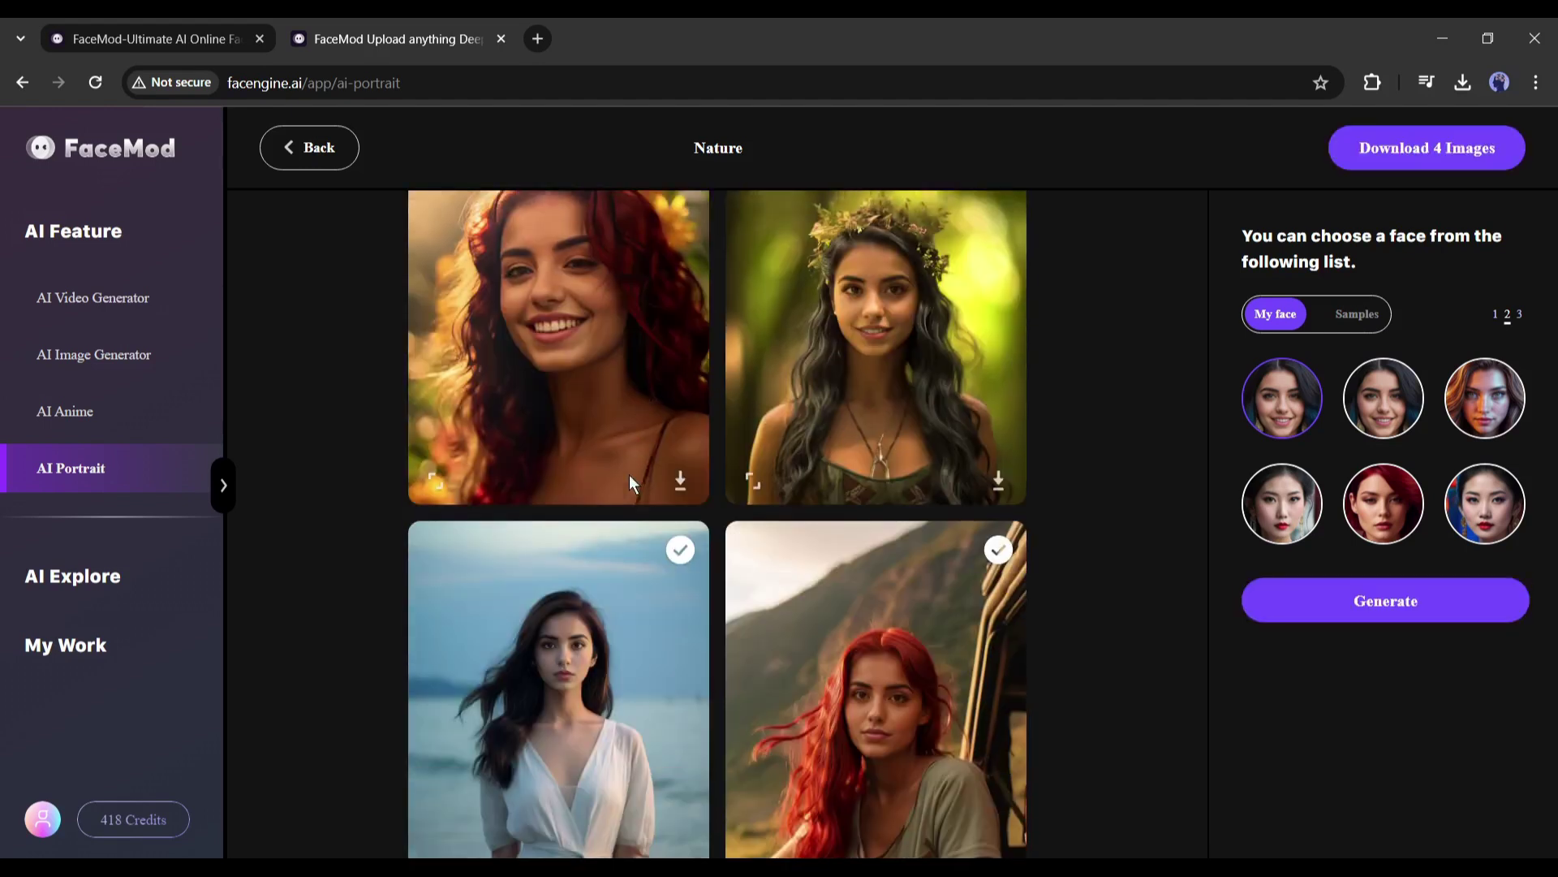
pyautogui.scroll(2, 612, 685)
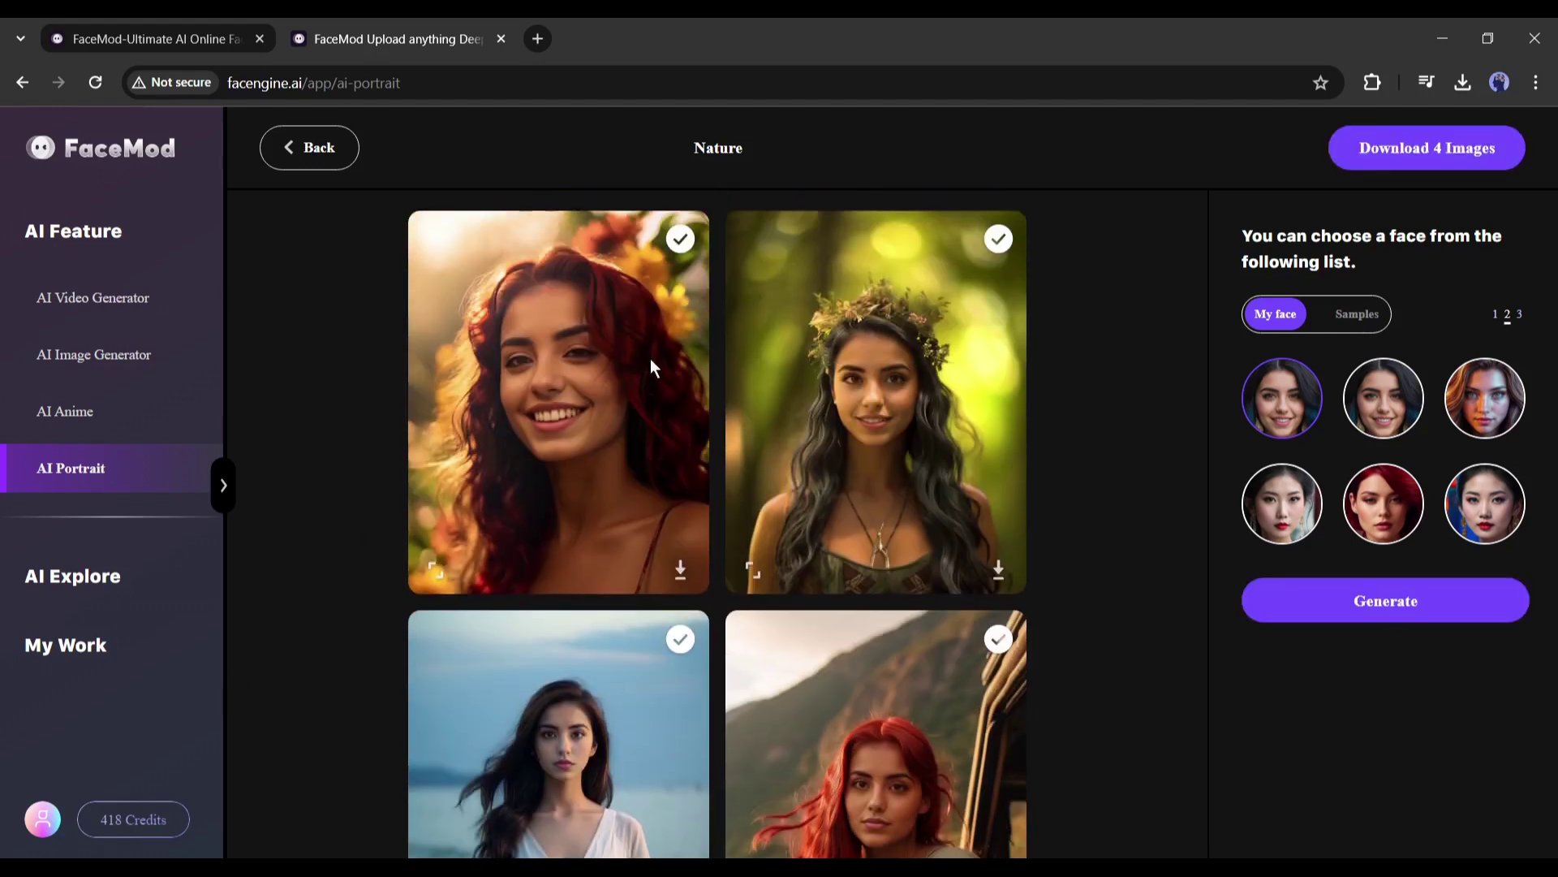
pyautogui.click(608, 396)
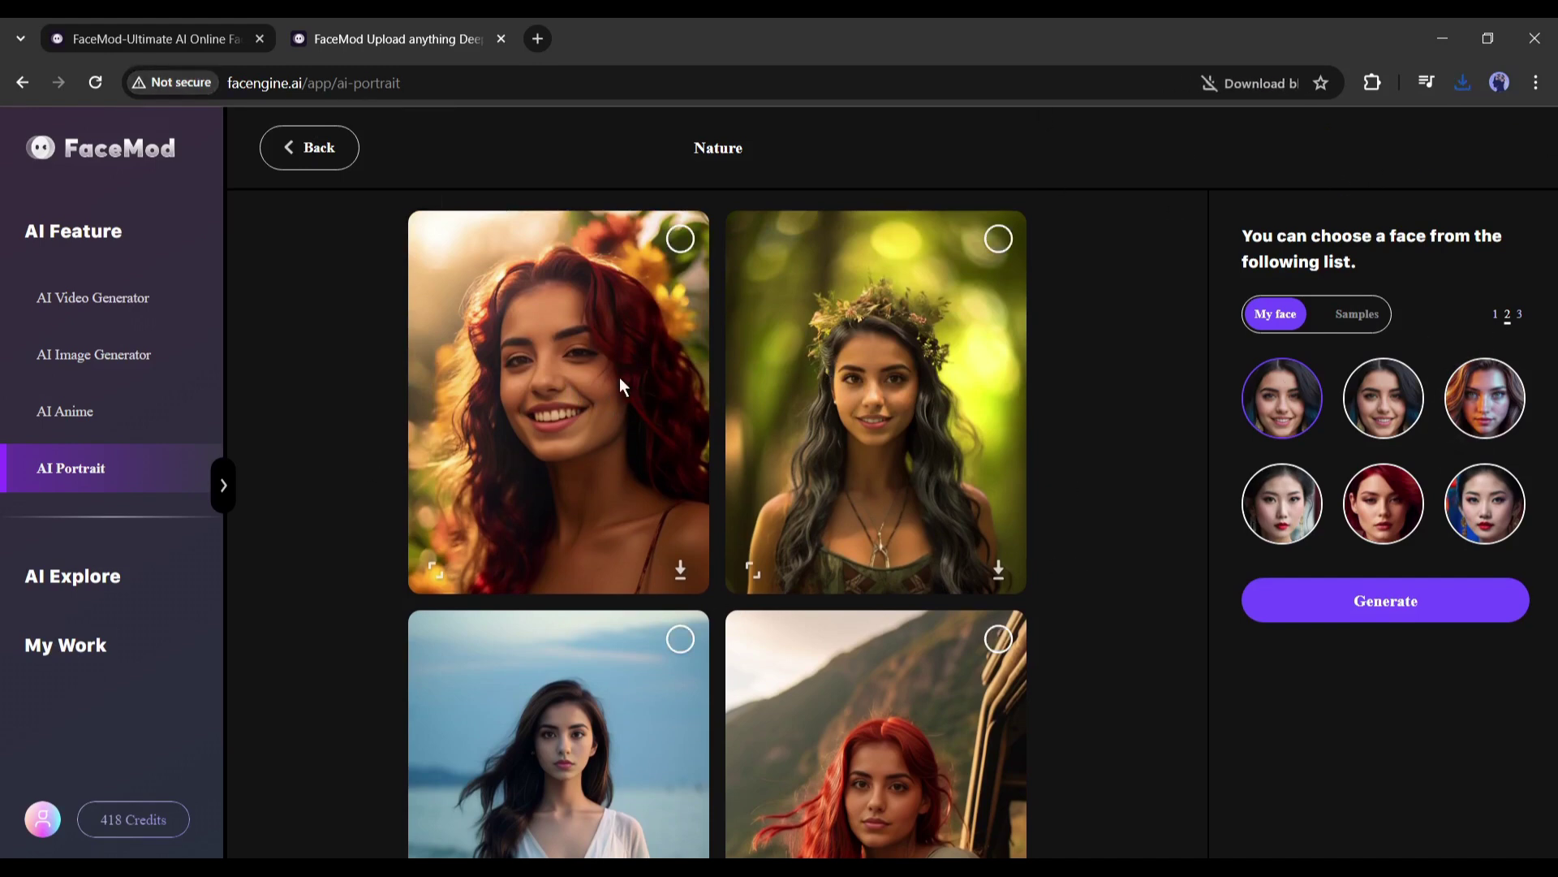
# Step: Make an Anime 2D version of the blue-haired woman's photo, compare it with the original, and download it
pyautogui.click(66, 419)
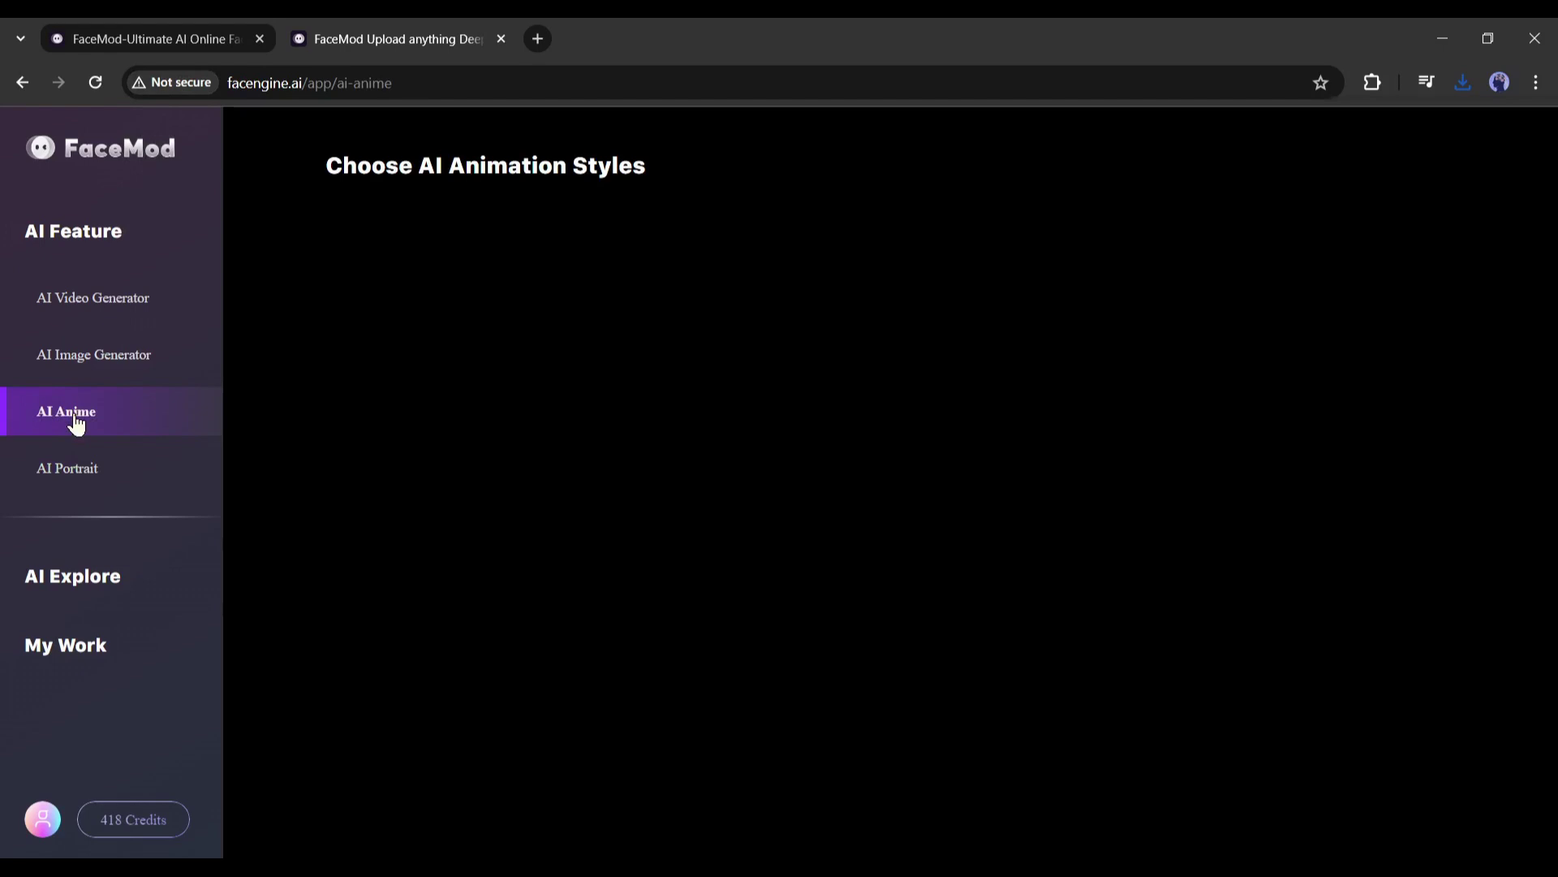
pyautogui.scroll(-3, 663, 429)
pyautogui.scroll(-3, 664, 429)
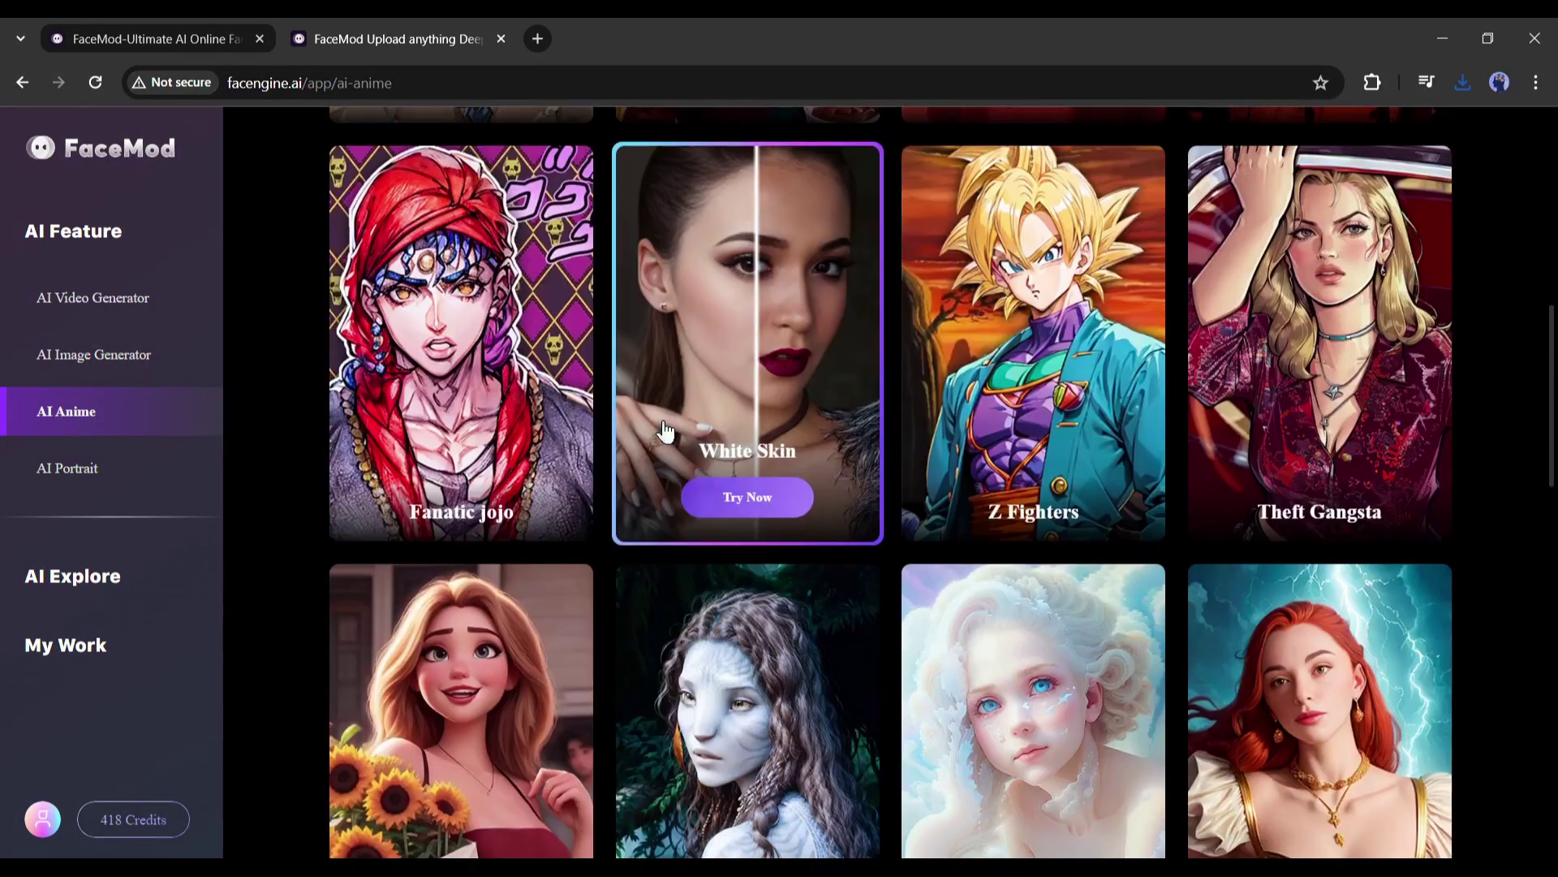
pyautogui.scroll(-3, 648, 432)
pyautogui.scroll(5, 646, 430)
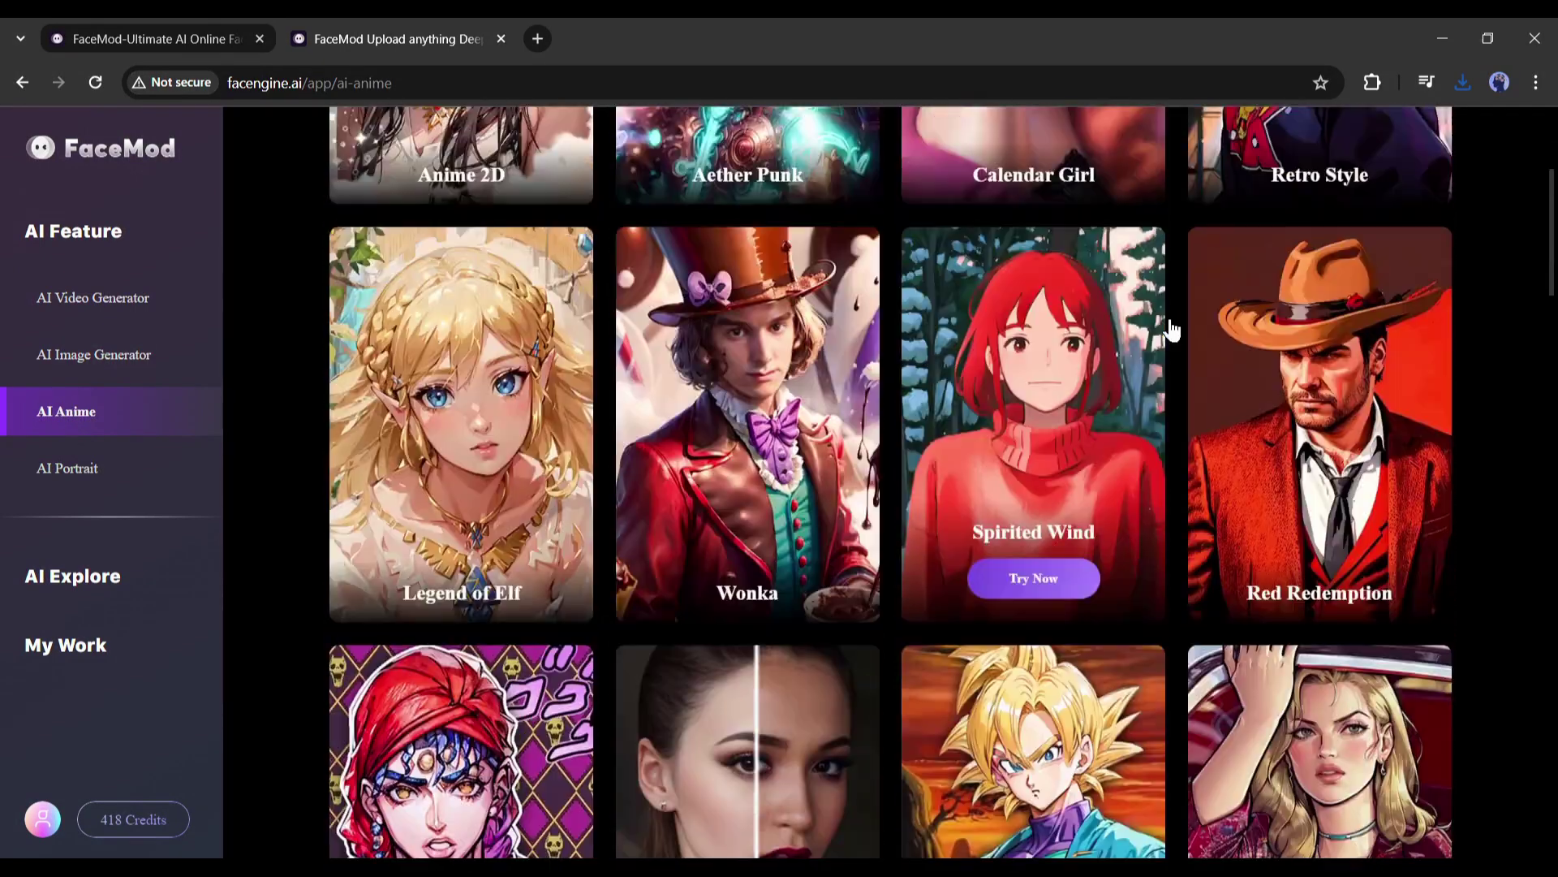
pyautogui.scroll(3, 570, 474)
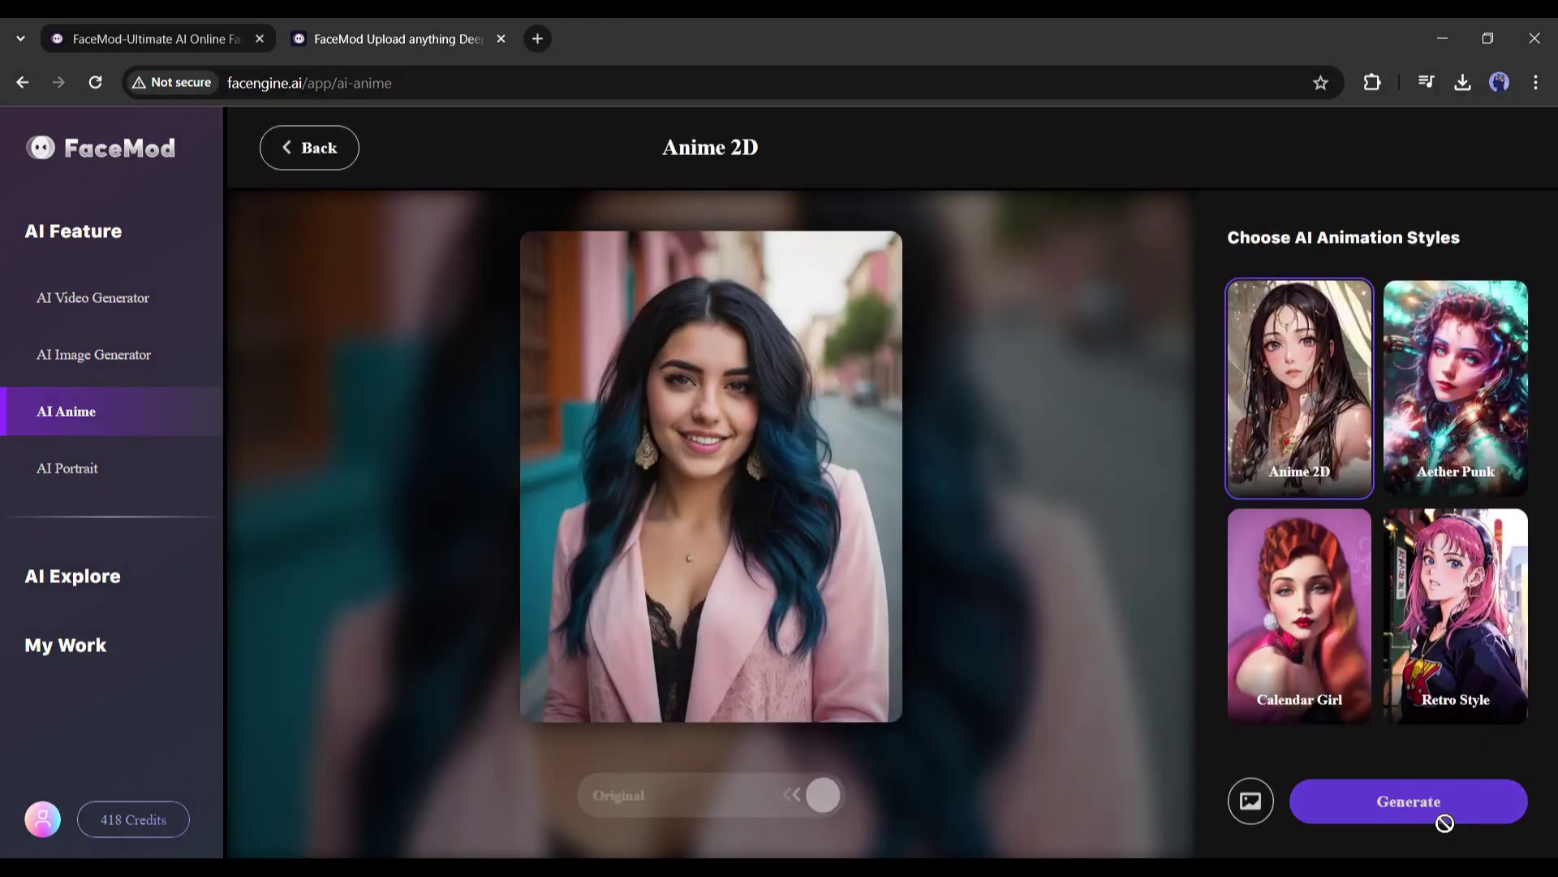
pyautogui.click(1344, 816)
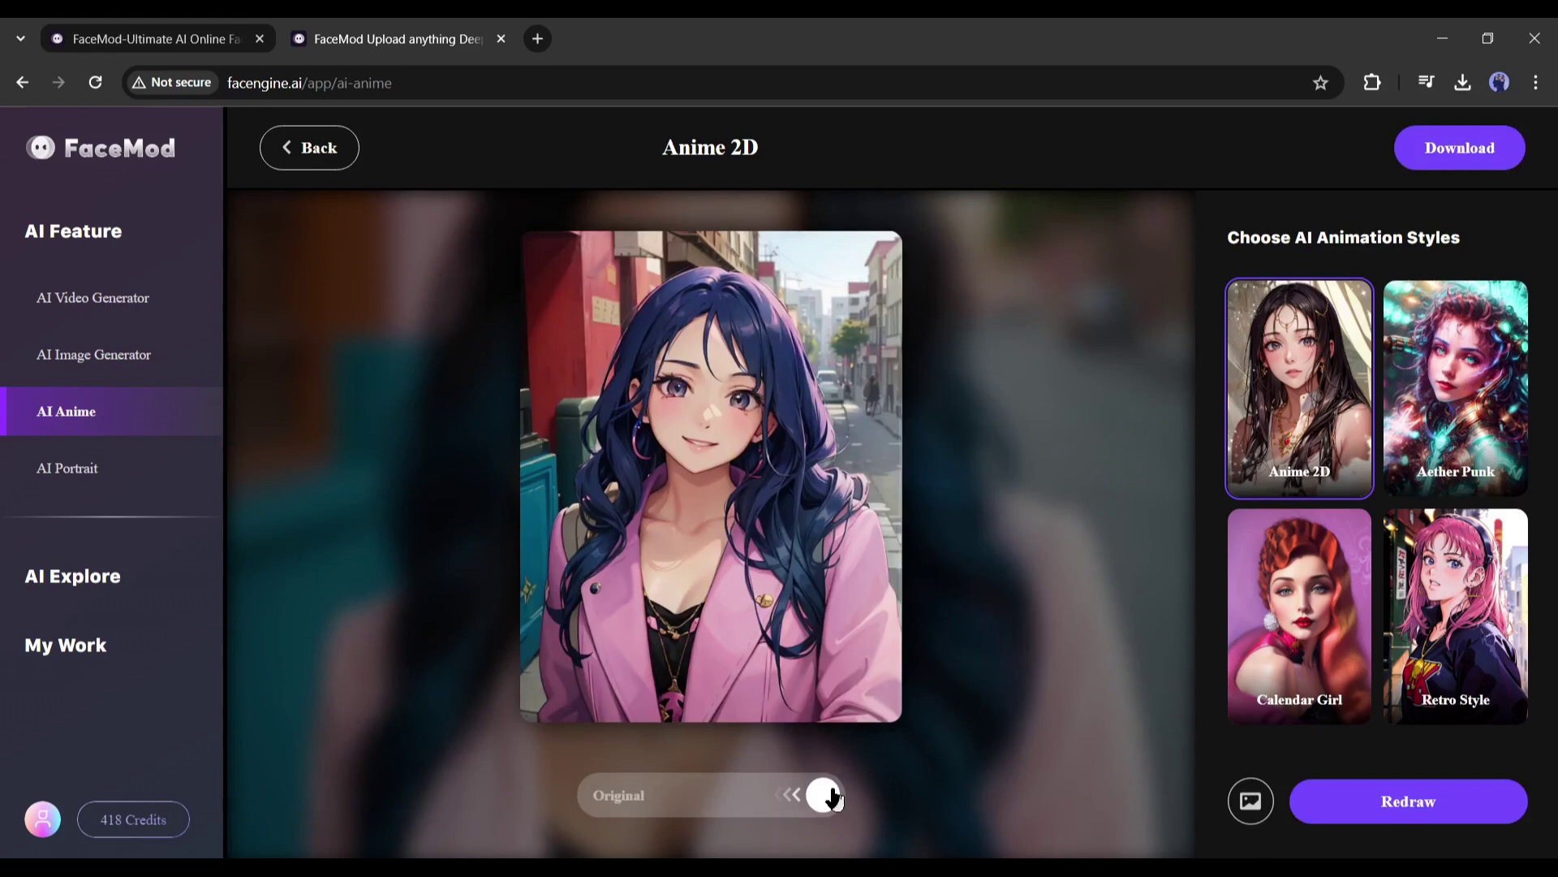
pyautogui.moveTo(823, 794); pyautogui.dragTo(640, 806)
pyautogui.click(609, 794)
pyautogui.moveTo(813, 804)
pyautogui.mouseDown()
pyautogui.moveTo(602, 816)
pyautogui.moveTo(829, 810)
pyautogui.mouseUp()
pyautogui.click(1459, 149)
# Step: Download the face-swapped dance video from My Work Creations, then close its review overlay
pyautogui.click(53, 658)
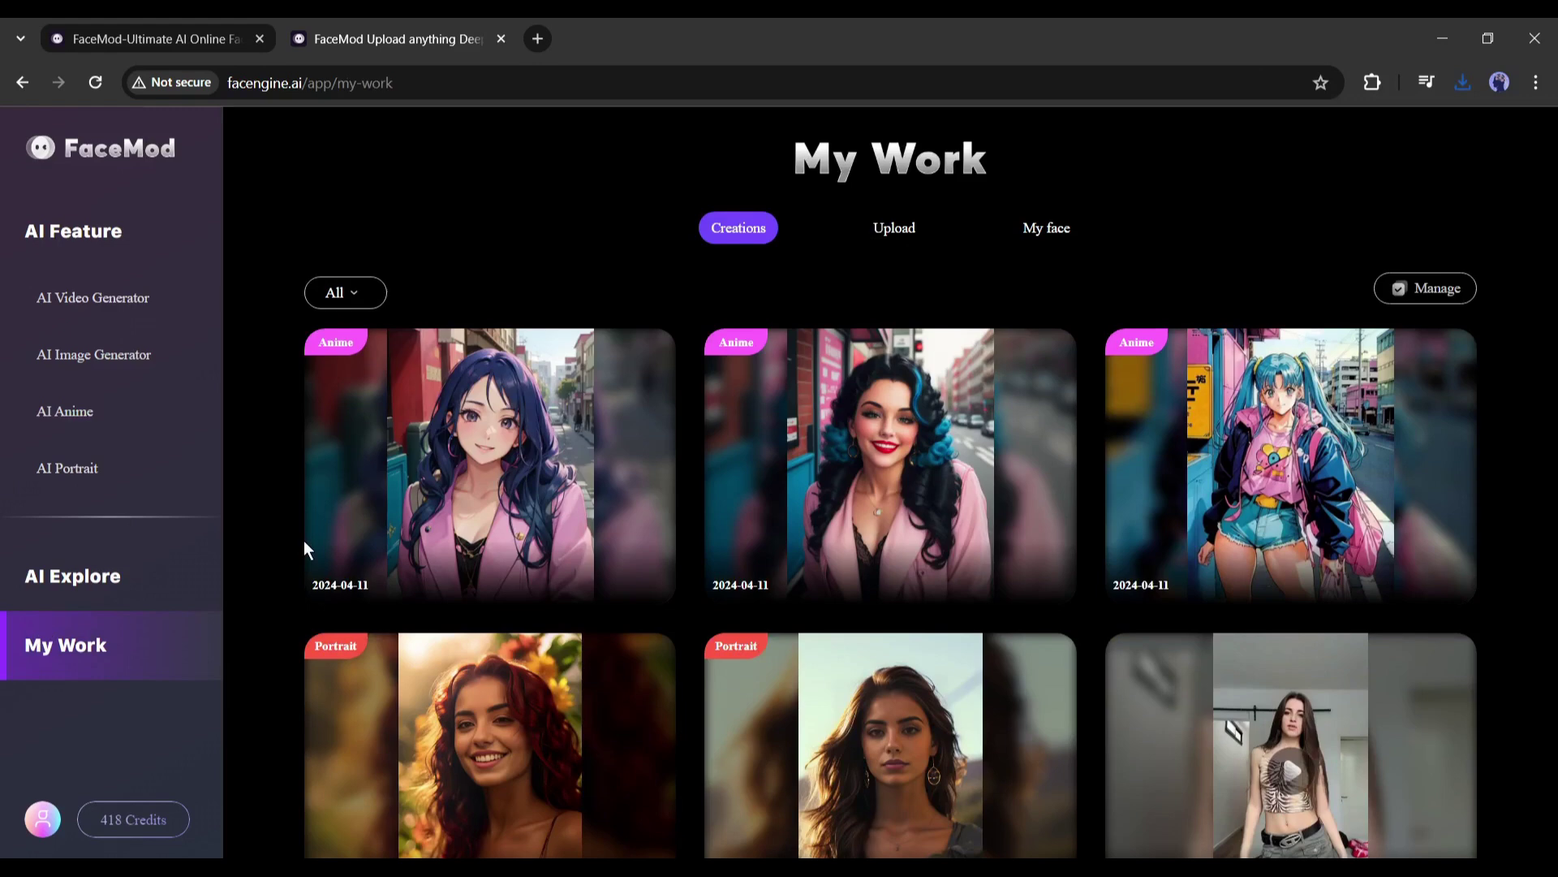
pyautogui.scroll(-1, 933, 560)
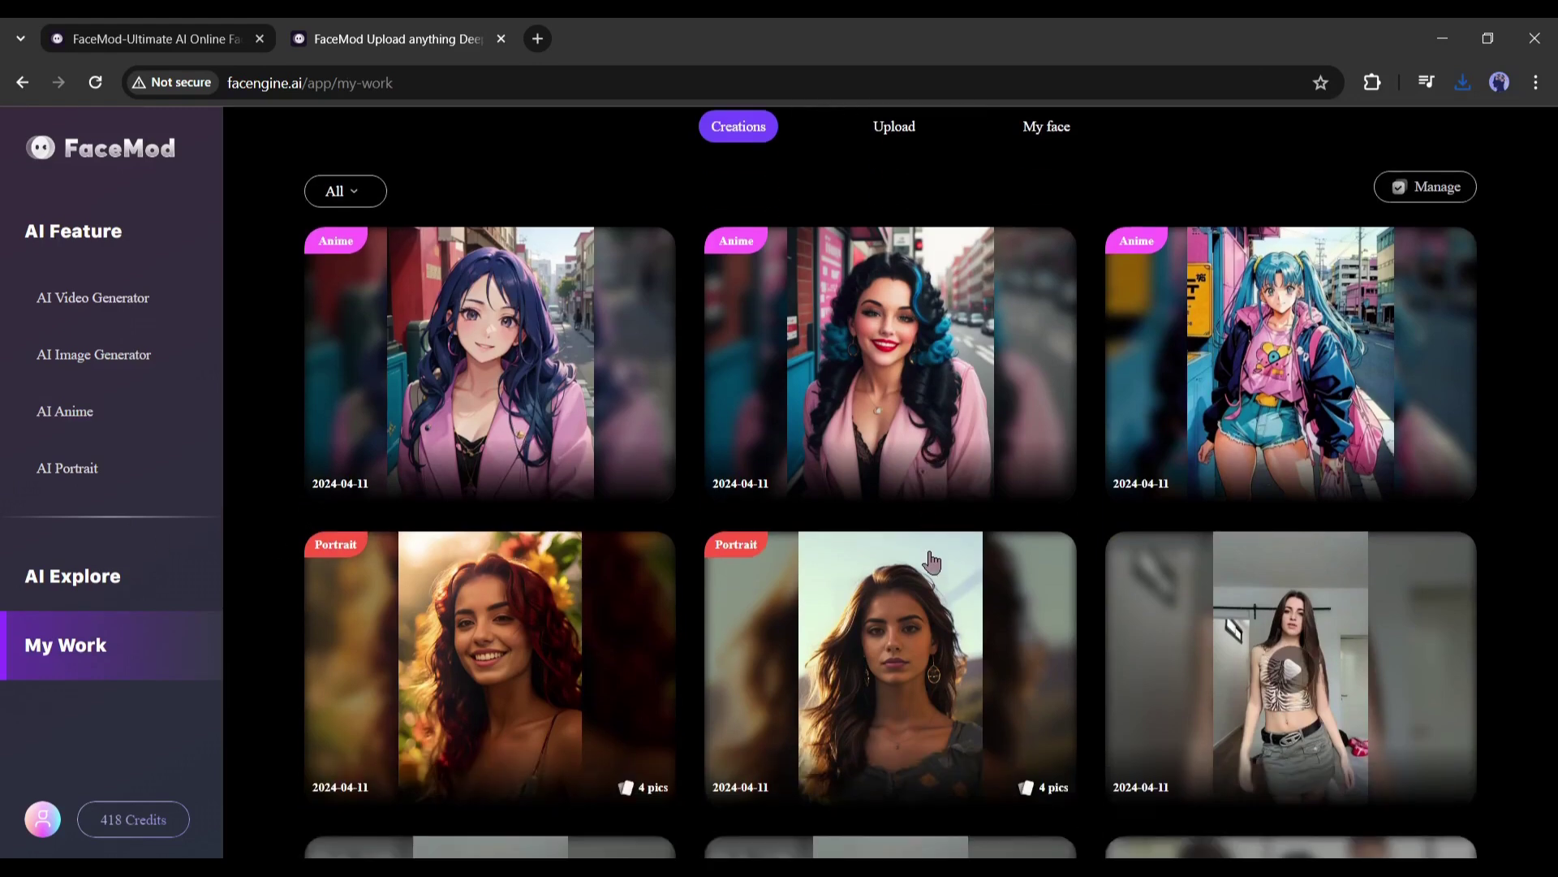
pyautogui.click(1369, 639)
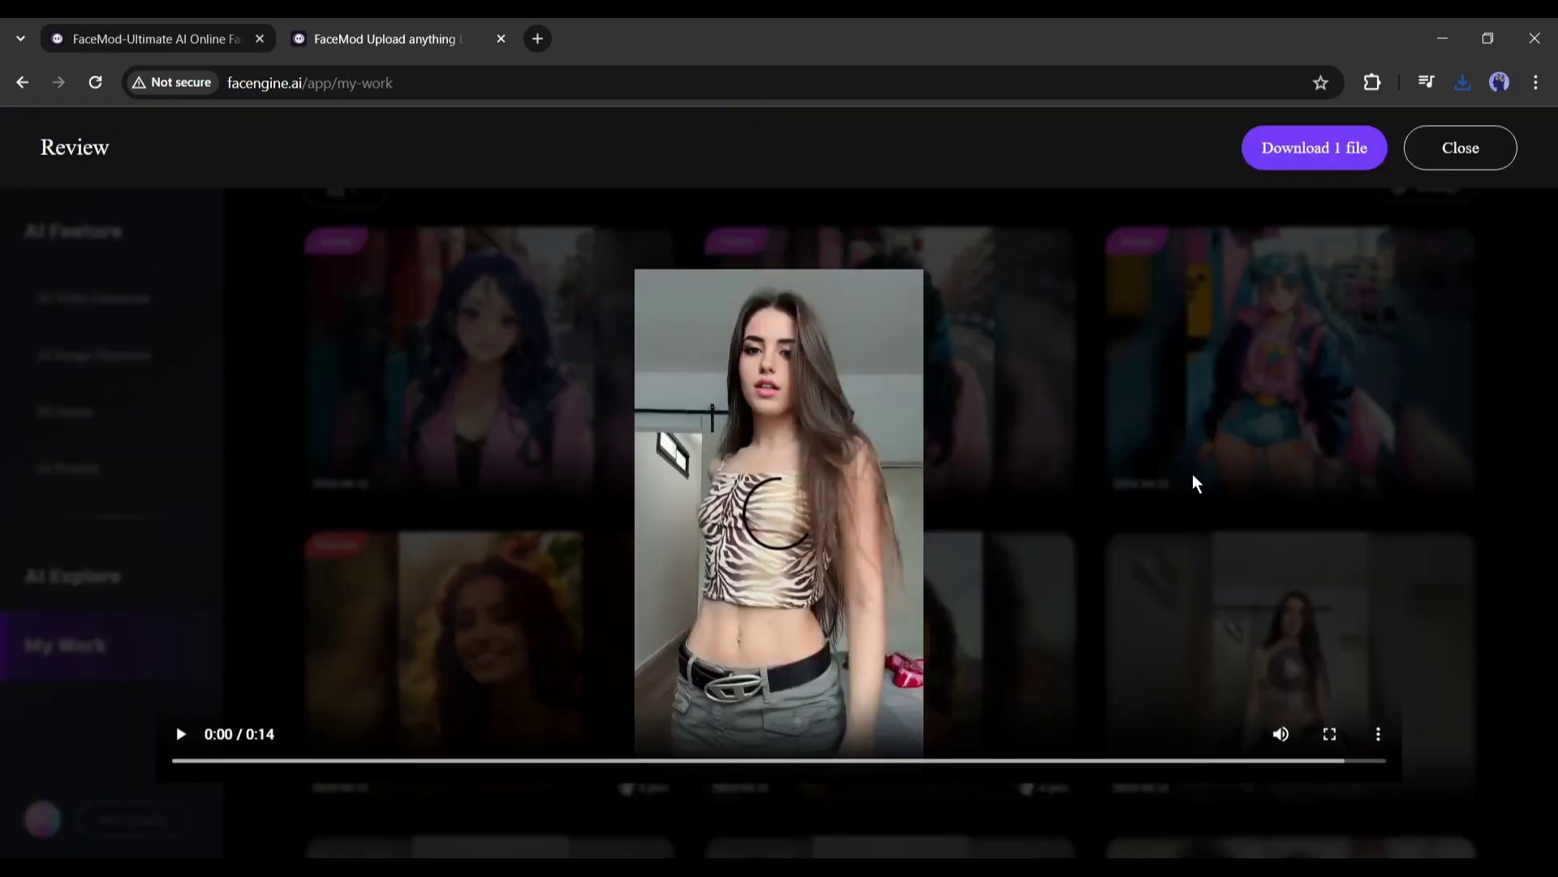
pyautogui.click(1298, 159)
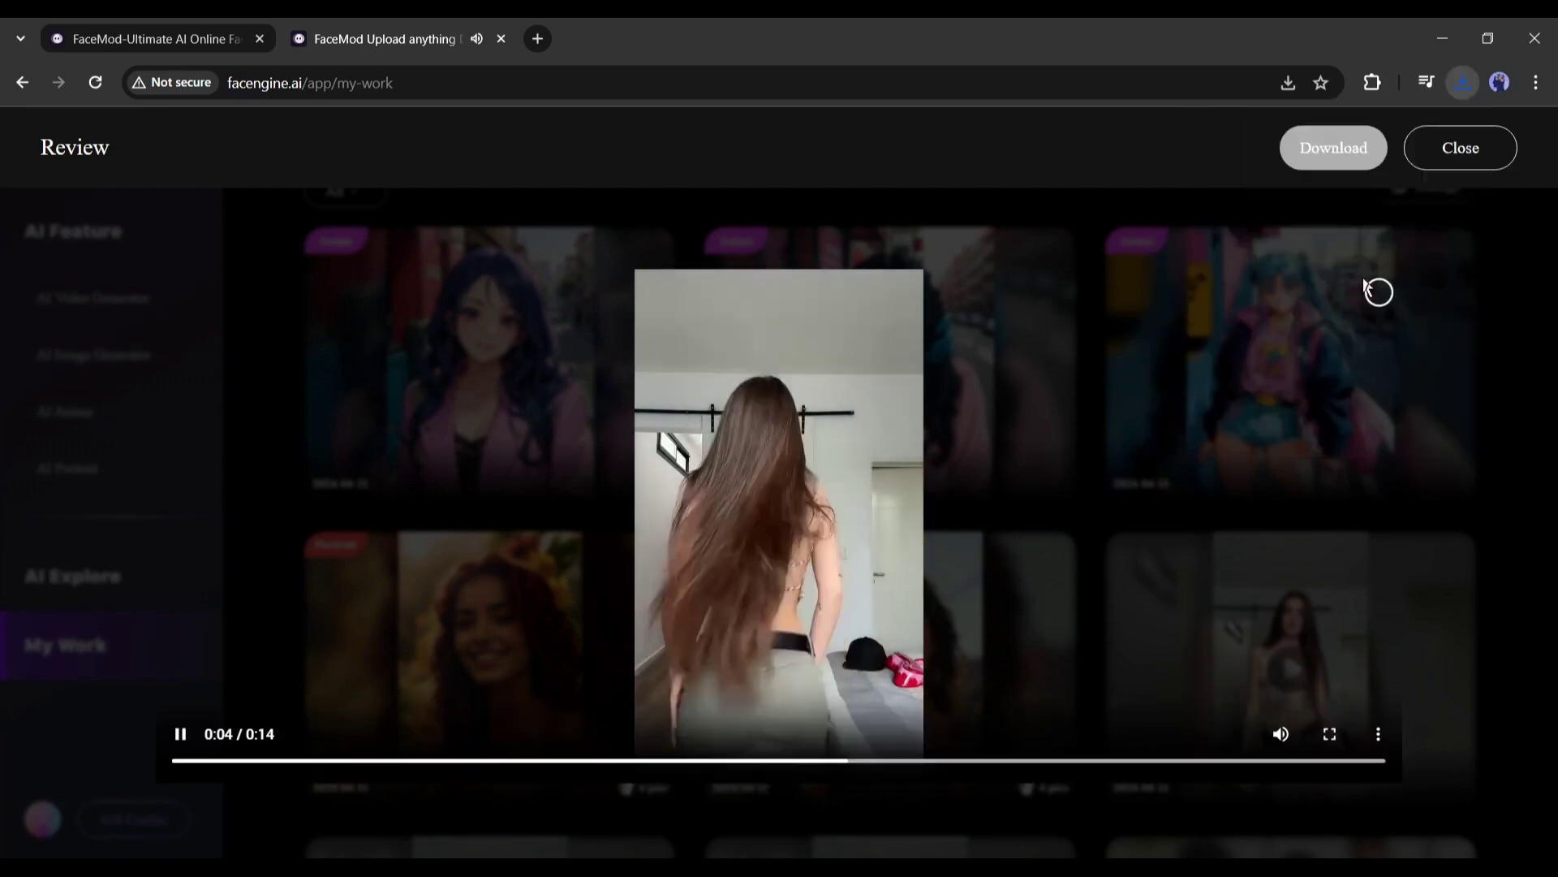
pyautogui.click(1462, 149)
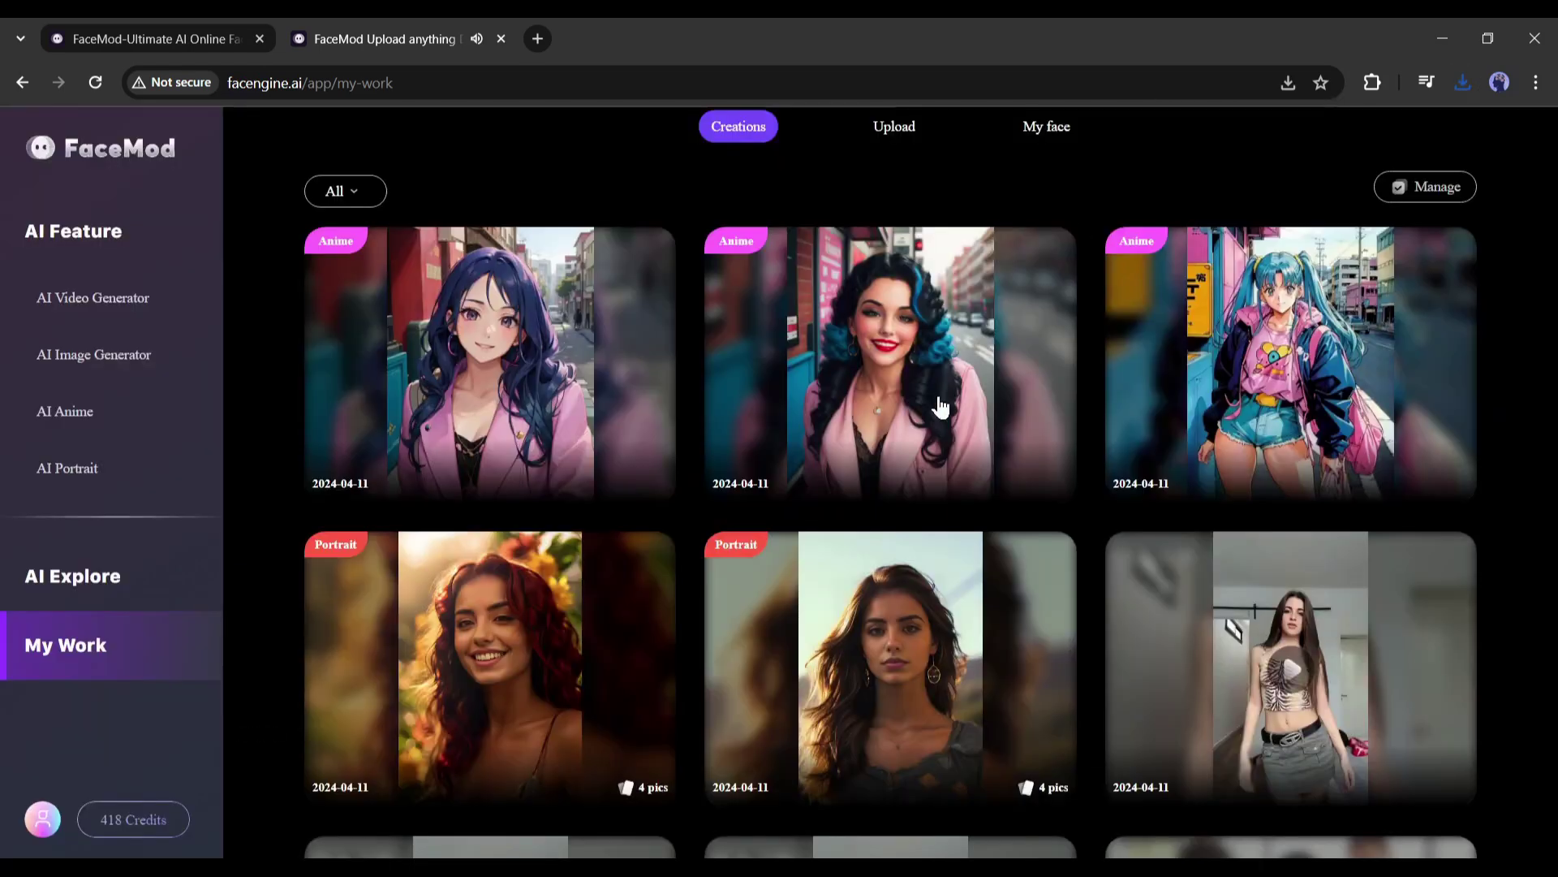
pyautogui.scroll(1, 56, 459)
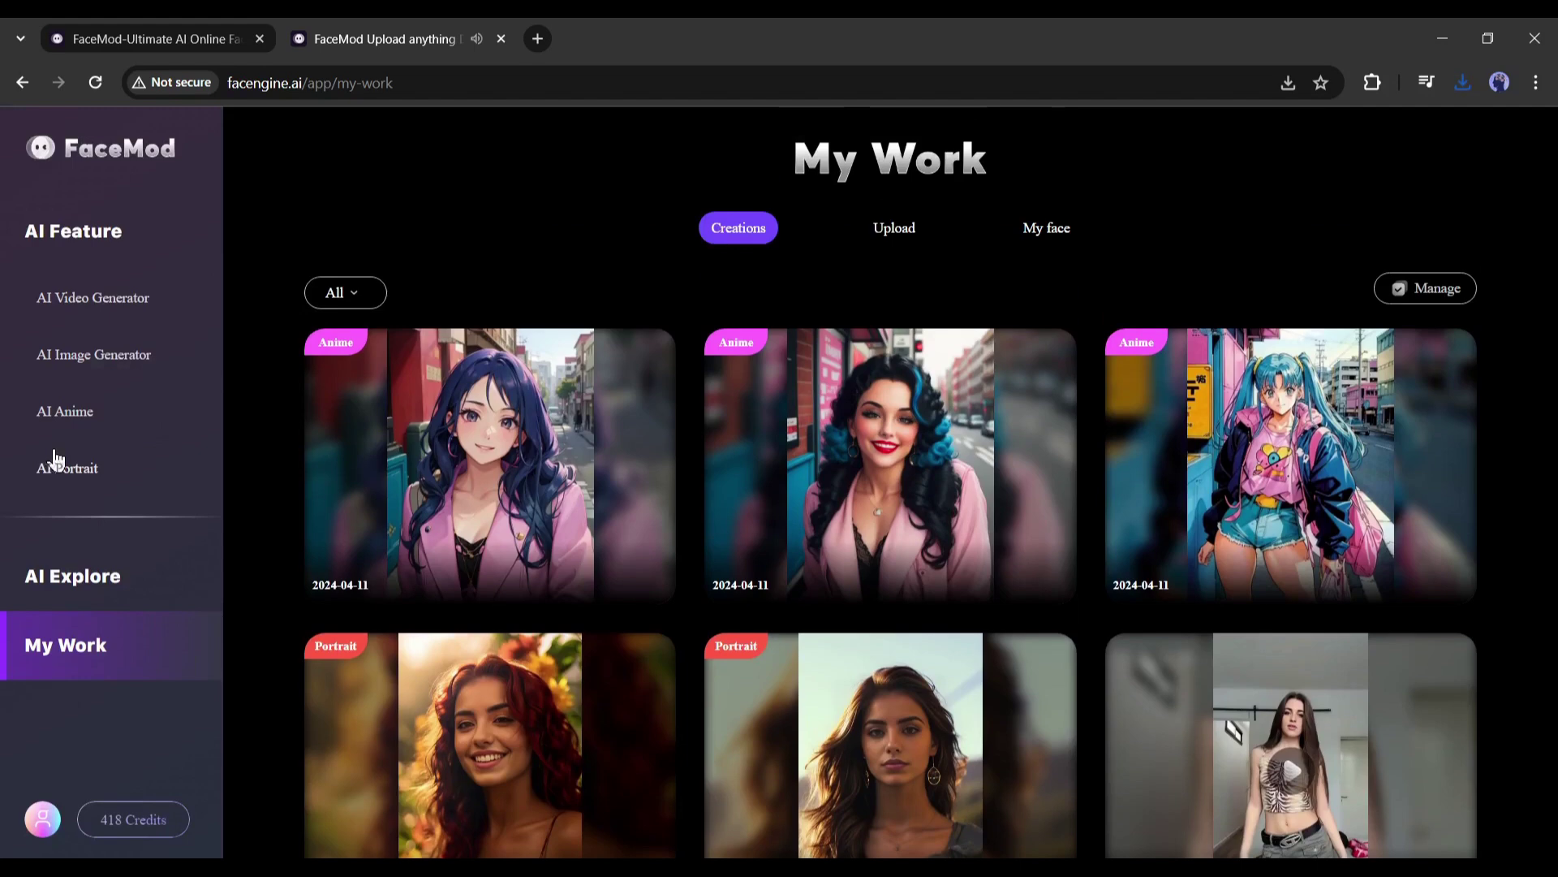
# Step: Go back to the FaceMod landing page headed 'Upload anything, Deepfake anyone' via the sidebar logo
pyautogui.click(123, 160)
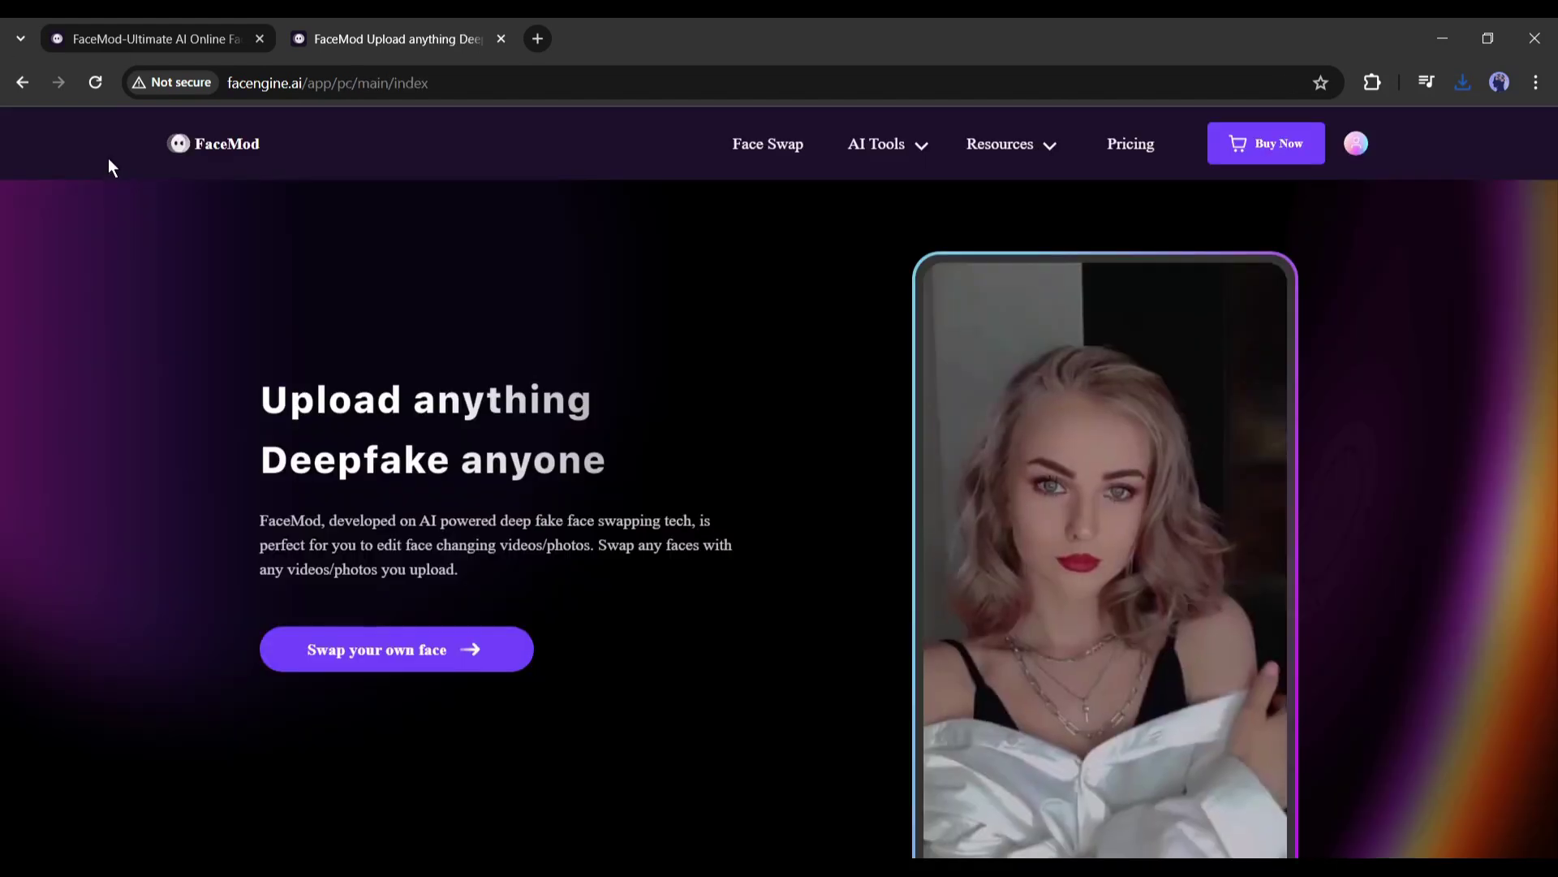